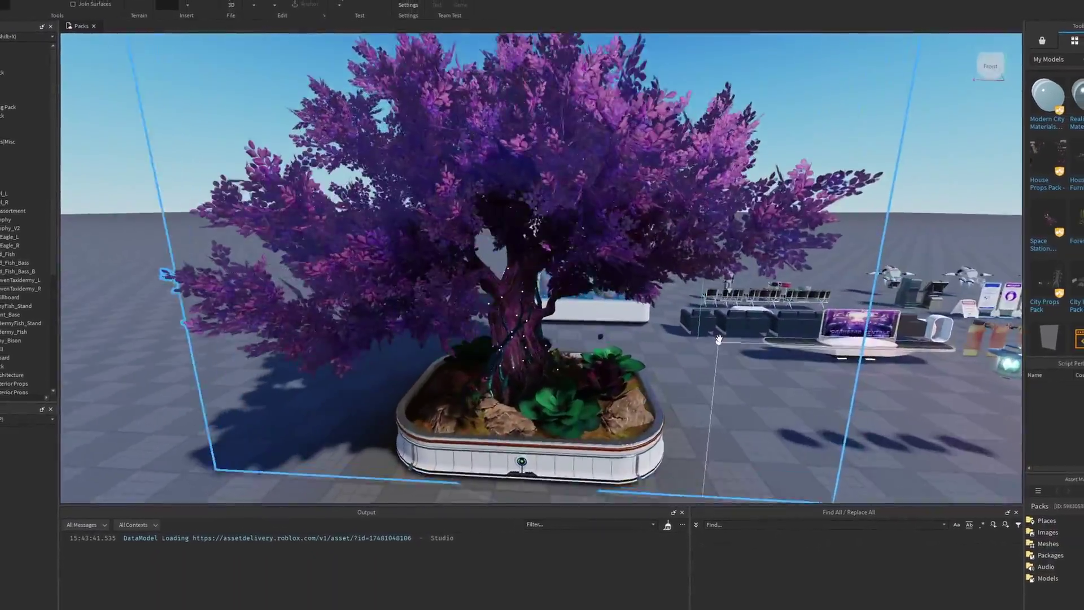
- Survey the asset packs laid out across the place, including the statues, street props, purple tree, roads, and landscaping props
{"action": "left_click", "coordinate": [843, 372]}
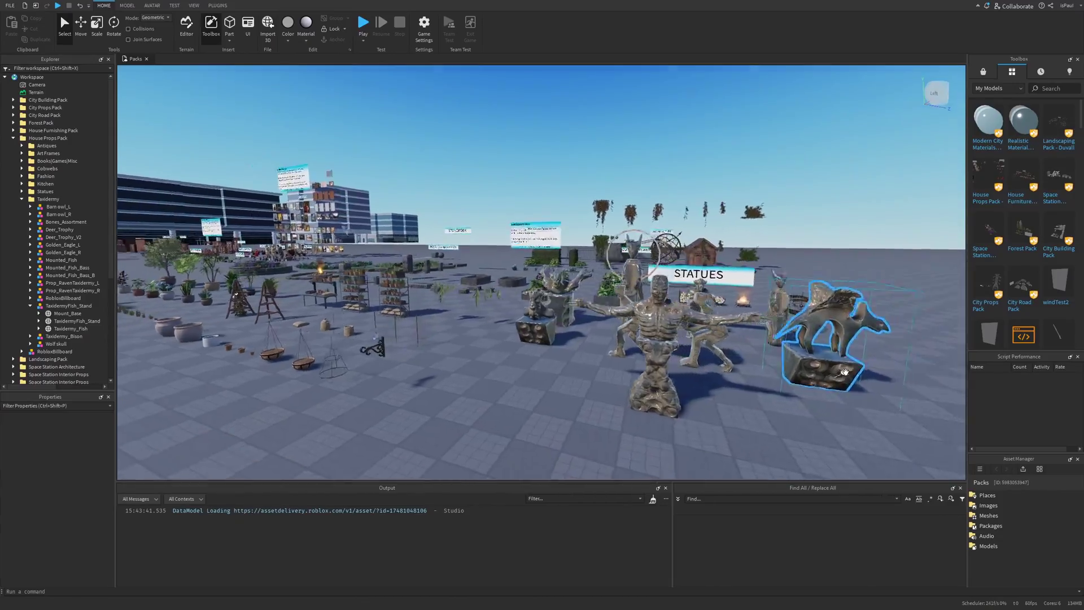
{"action": "right_click_drag", "start_coordinate": [843, 371], "coordinate": [839, 348]}
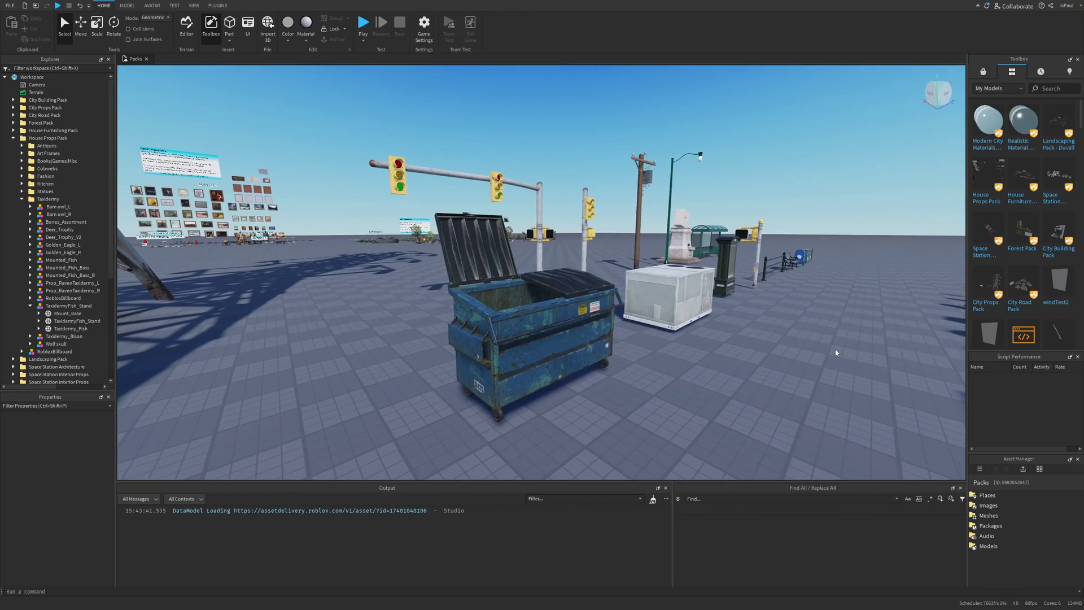
{"action": "key", "text": "s"}
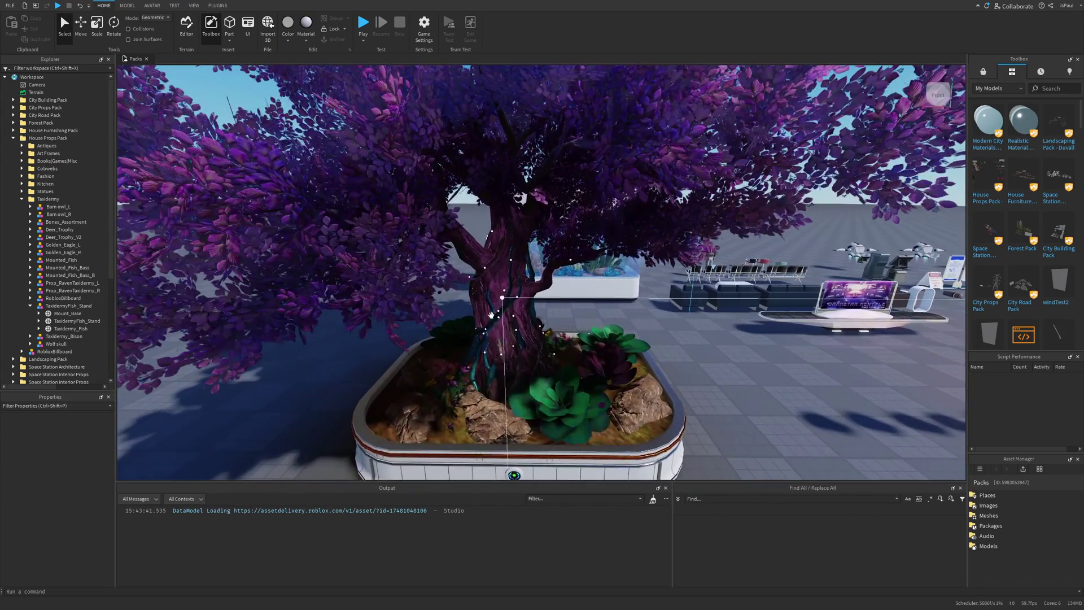
{"action": "key", "text": "s"}
{"action": "key", "text": "d"}
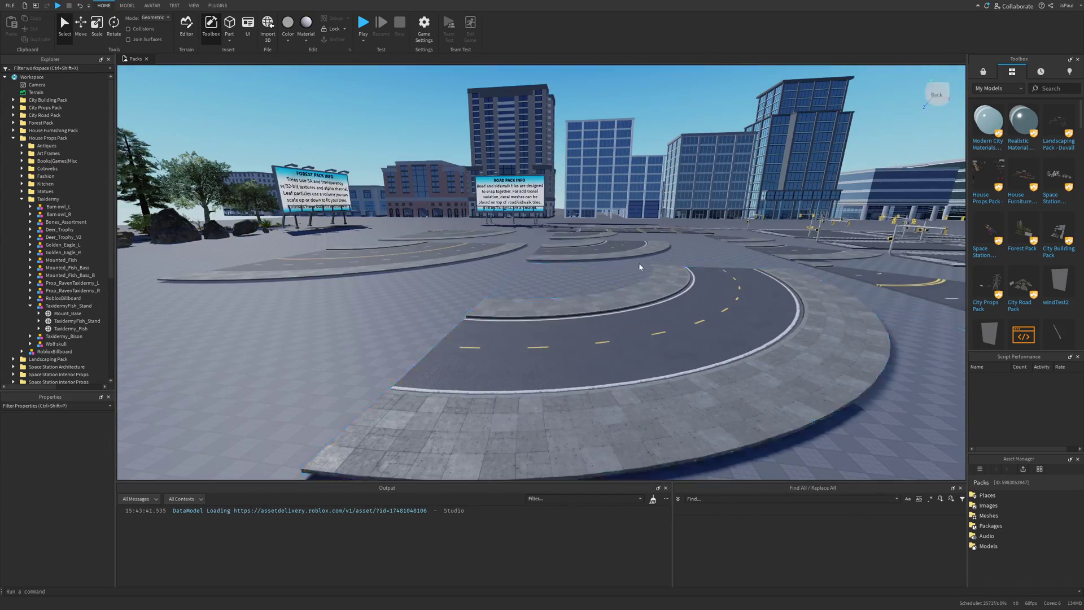
{"action": "right_click_drag", "start_coordinate": [636, 257], "coordinate": [675, 270]}
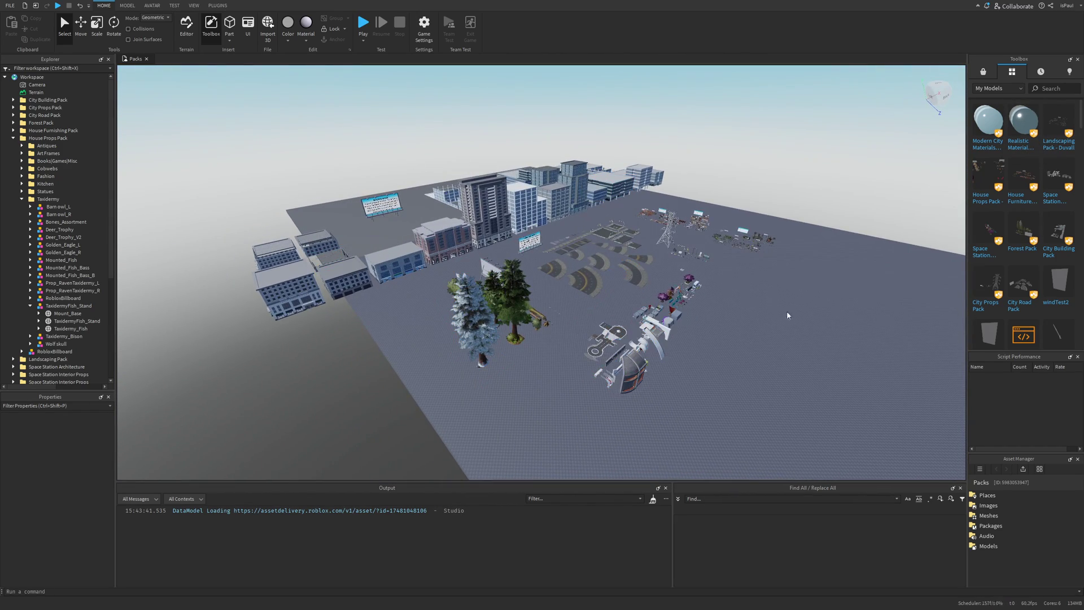
{"action": "key", "text": "w"}
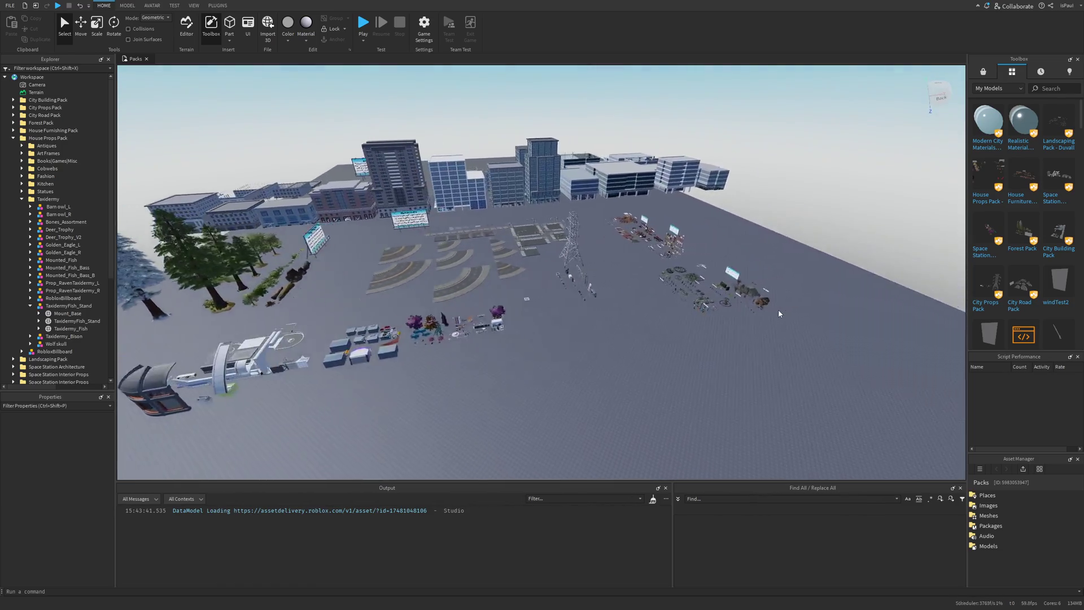
{"action": "key", "text": "w"}
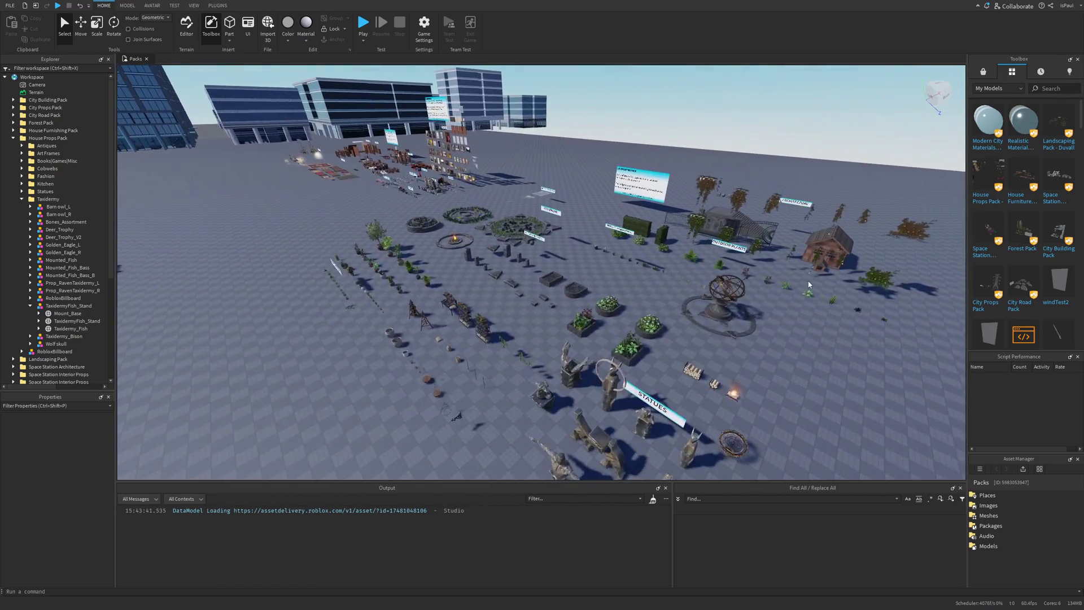
{"action": "key", "text": "w"}
{"action": "right_click_drag", "start_coordinate": [789, 299], "coordinate": [788, 299]}
{"action": "key", "text": "w"}
{"action": "key", "text": "w"}
- Approach the Forest Pack info billboard and examine its notes on trees, leaf particles and animals
{"action": "right_click_drag", "start_coordinate": [622, 304], "coordinate": [621, 305]}
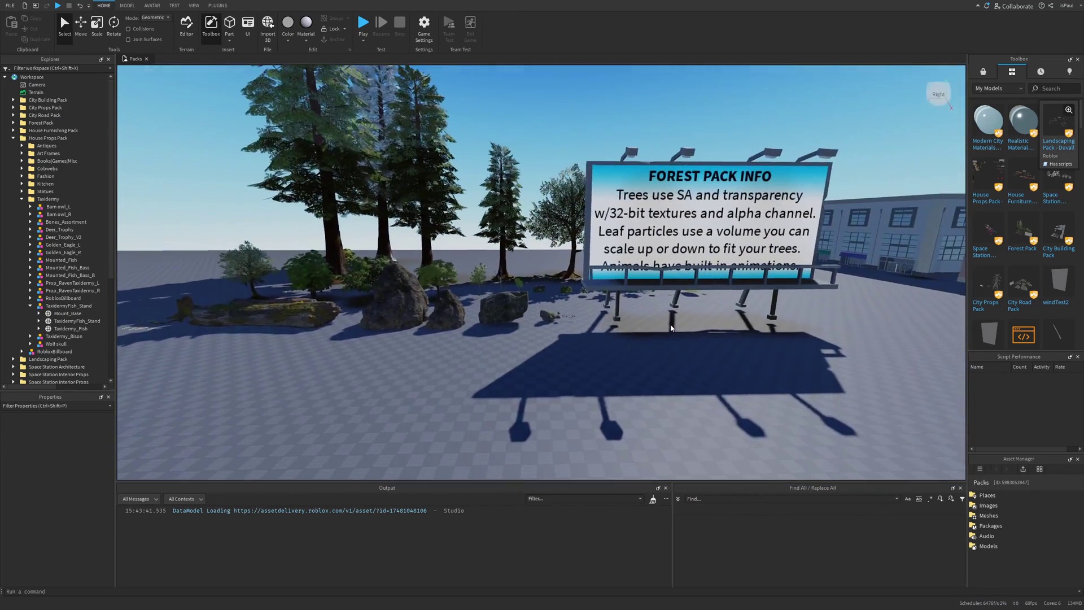
{"action": "key", "text": "w"}
{"action": "left_click", "coordinate": [605, 243]}
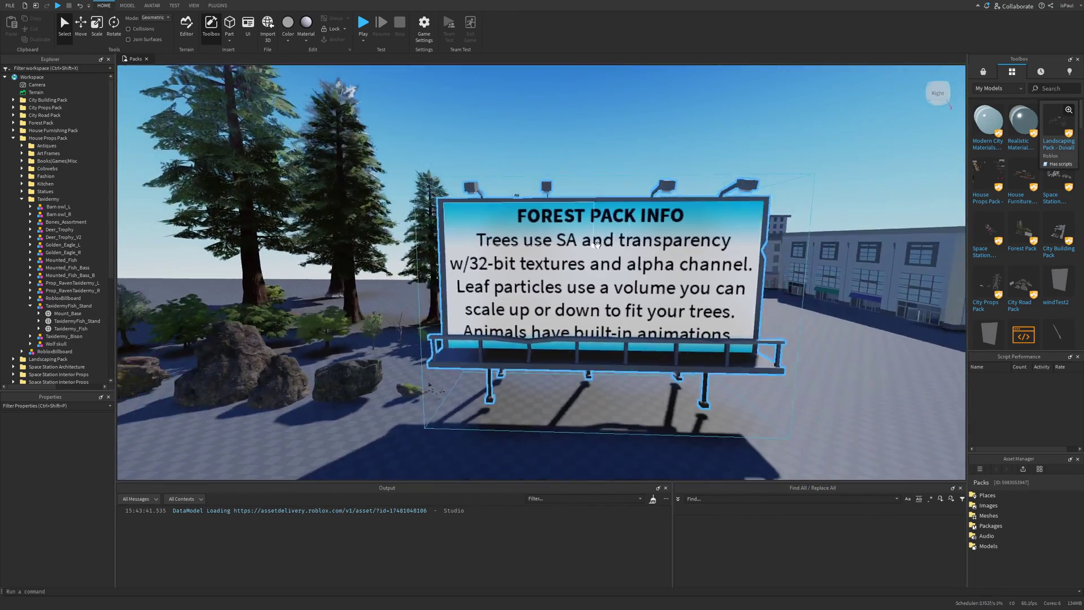
{"action": "right_click_drag", "start_coordinate": [613, 231], "coordinate": [584, 220]}
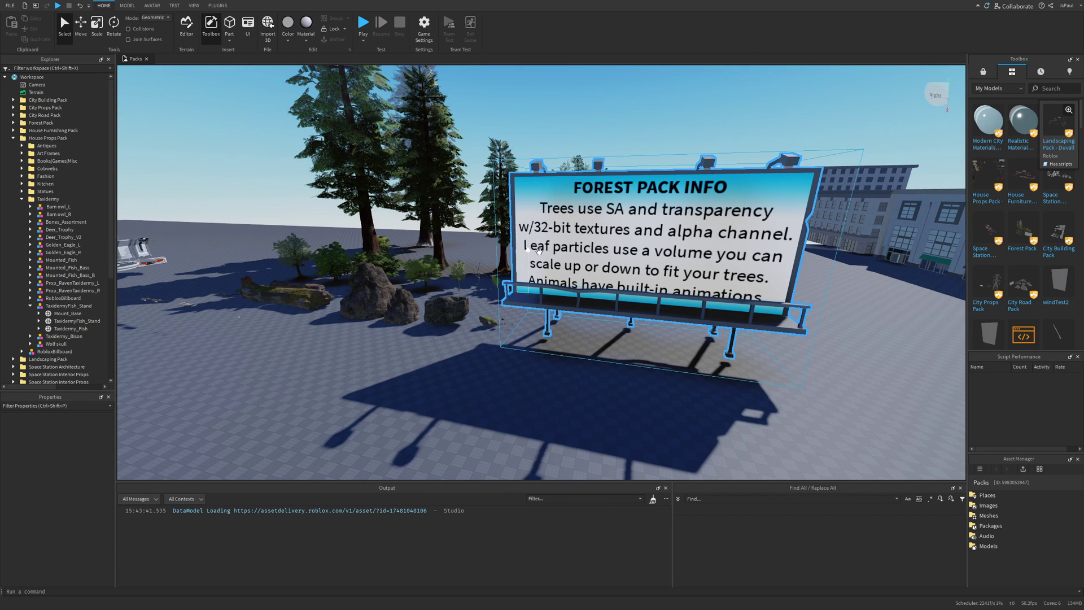
{"action": "left_click", "coordinate": [648, 327]}
{"action": "key", "text": "f"}
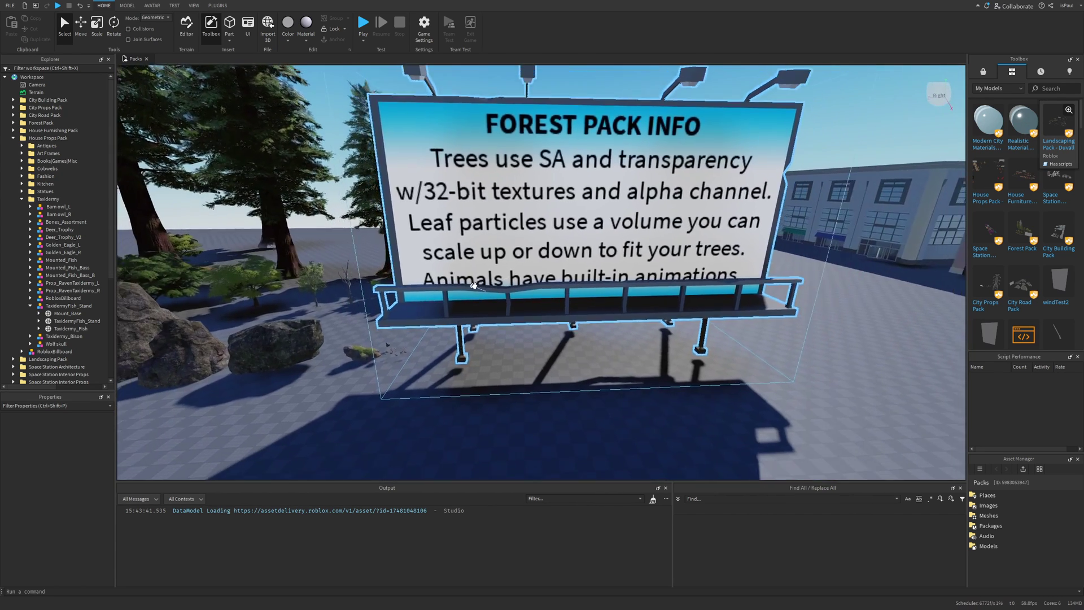
- Select the Fish_Jump01 model in the Forest Pack and focus the view on it
{"action": "right_click_drag", "start_coordinate": [647, 289], "coordinate": [702, 289]}
{"action": "left_click", "coordinate": [565, 285]}
{"action": "key", "text": "f"}
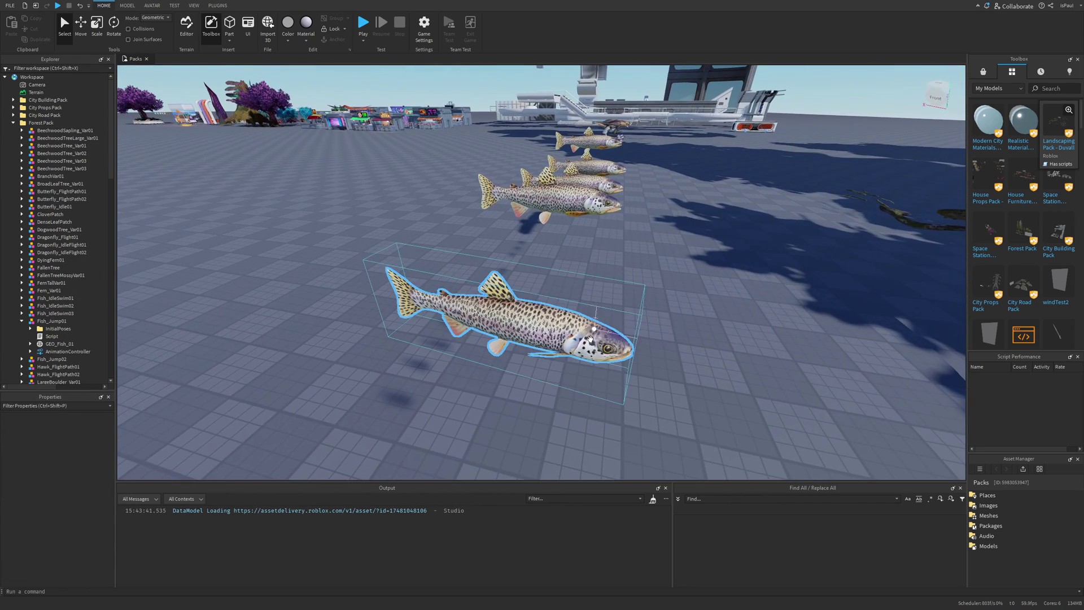
{"action": "key", "text": "f"}
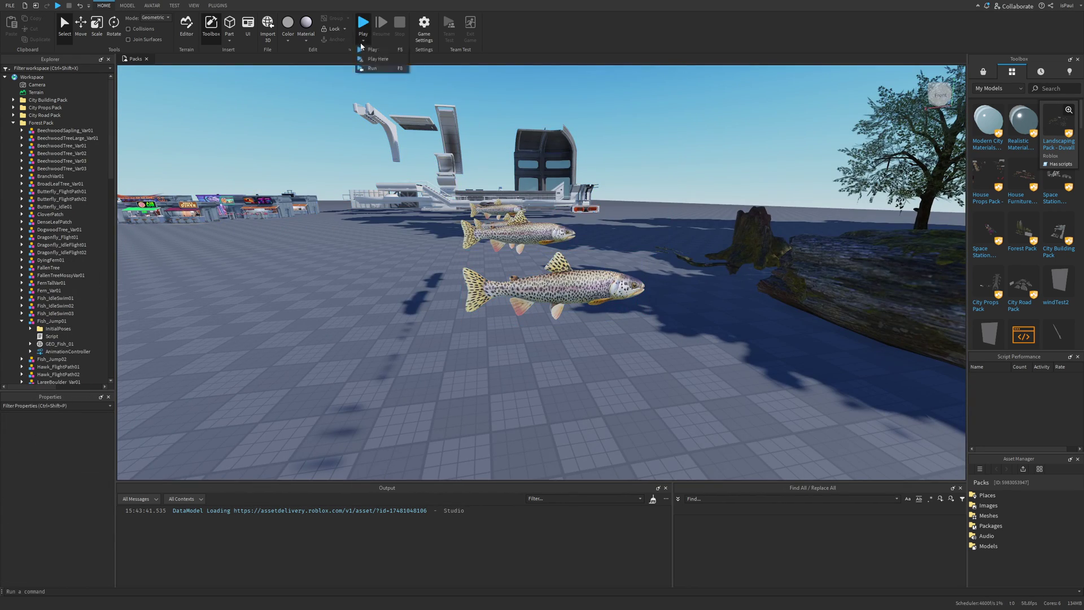
- Run the simulation to preview the Forest Pack's fish animations, and stop it
{"action": "left_click", "coordinate": [373, 68]}
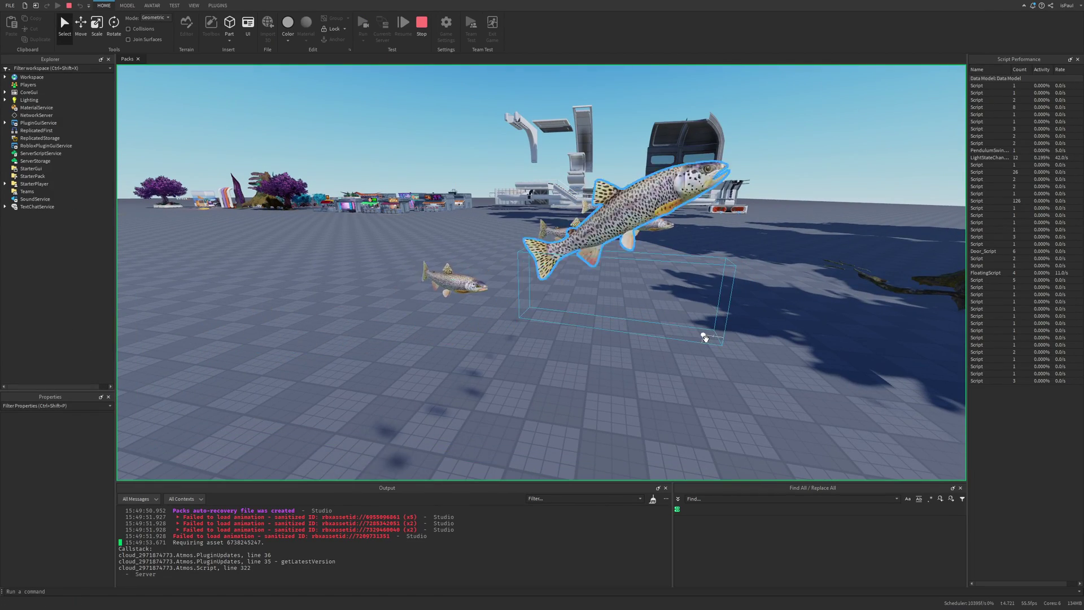
{"action": "right_click_drag", "start_coordinate": [704, 337], "coordinate": [708, 342]}
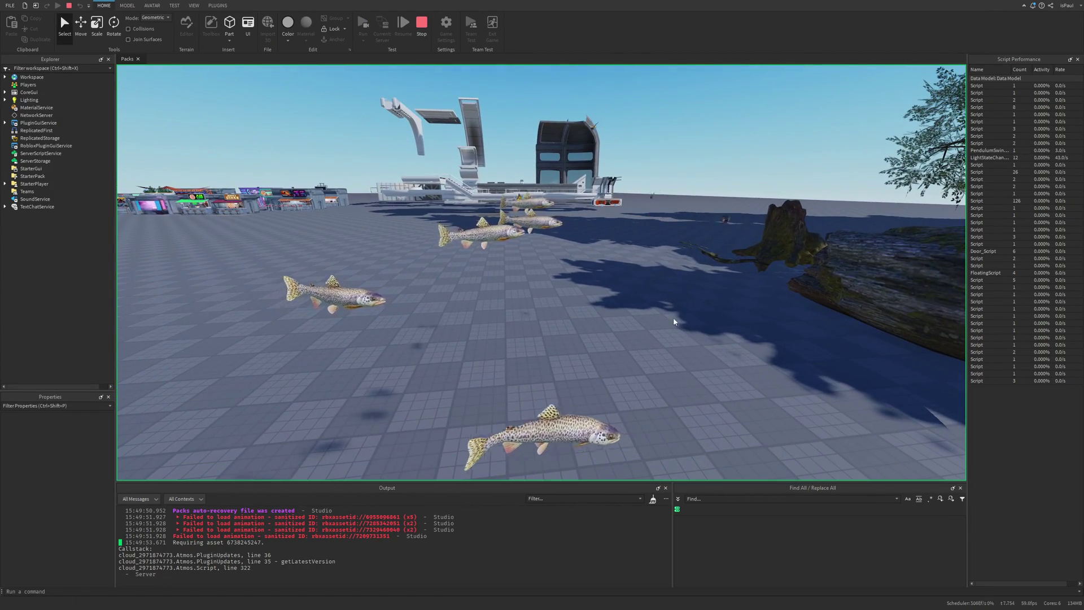
{"action": "key", "text": "shift+F5"}
- Examine the Forest Pack's trees and boulders up close, and focus on the mossy fallen tree
{"action": "scroll", "coordinate": [681, 327], "scroll_direction": "up", "scroll_amount": 10}
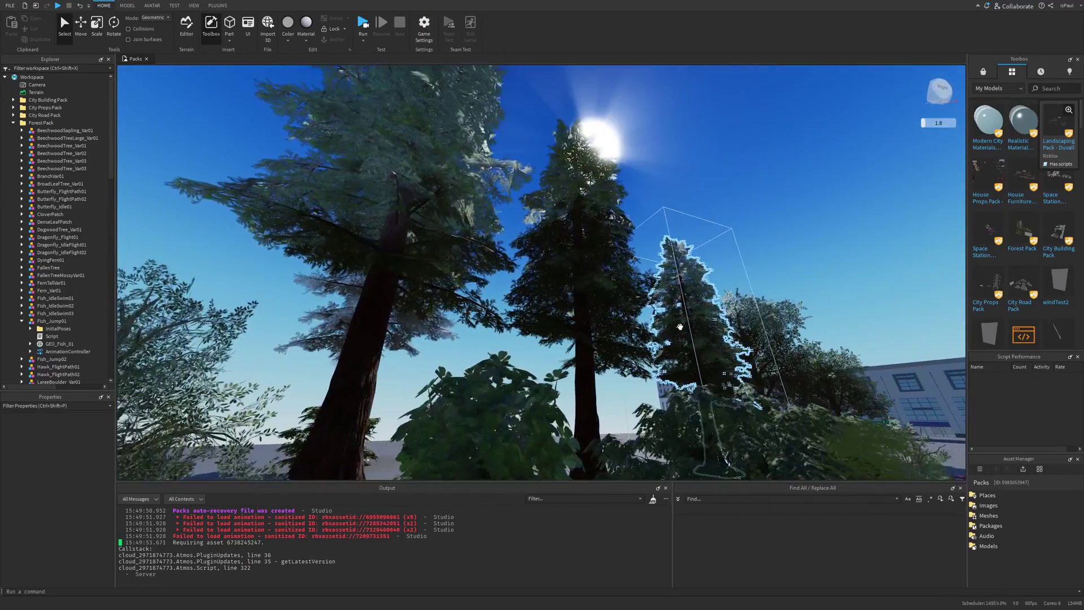
{"action": "scroll", "coordinate": [681, 326], "scroll_direction": "down", "scroll_amount": 10}
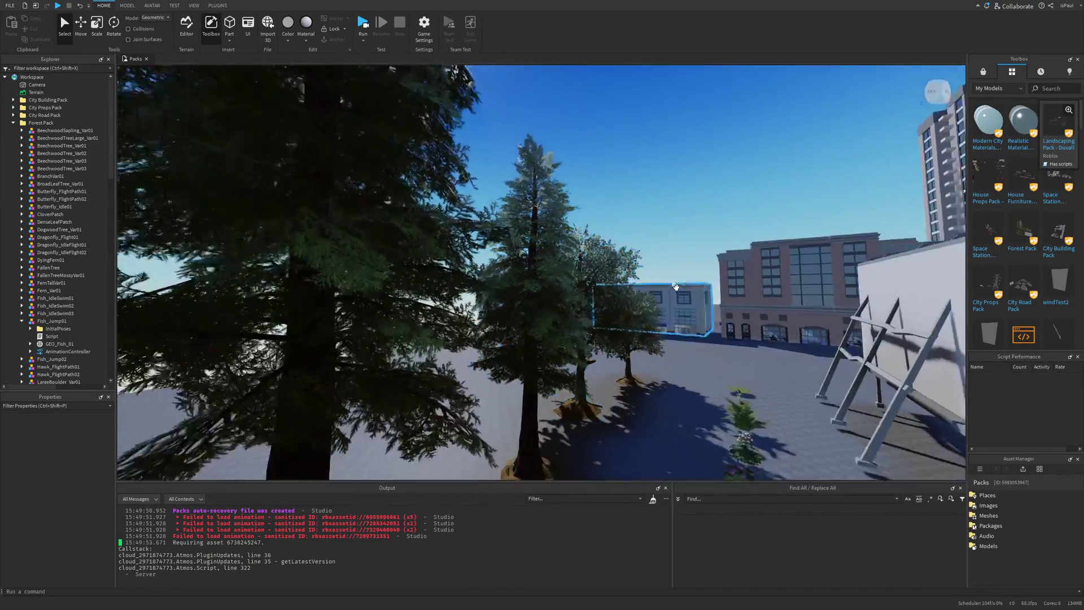
{"action": "right_click_drag", "start_coordinate": [675, 286], "coordinate": [516, 328]}
{"action": "key", "text": "w"}
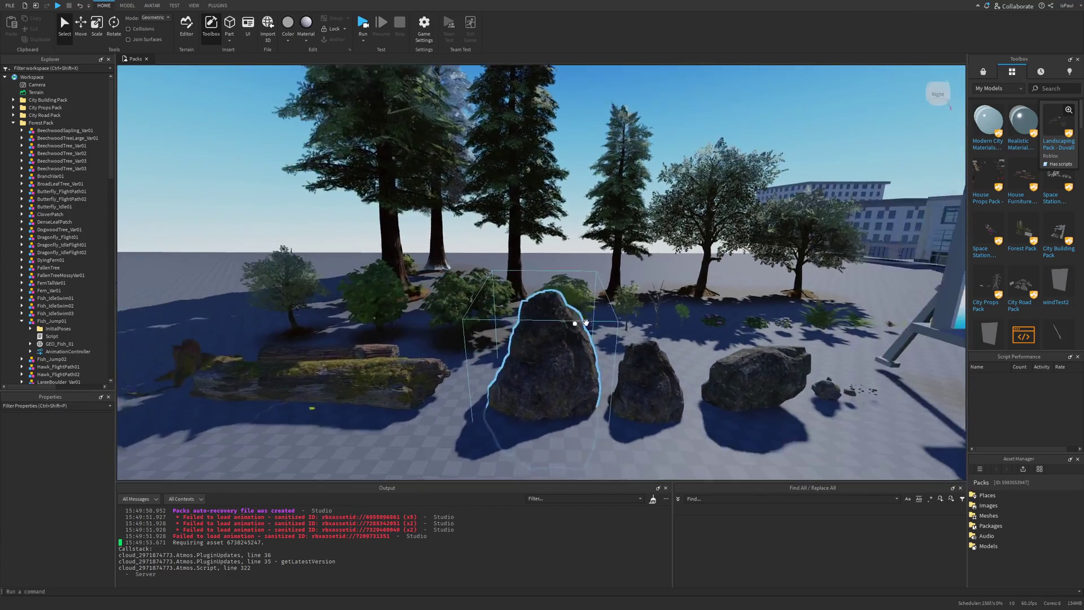
{"action": "key", "text": "s"}
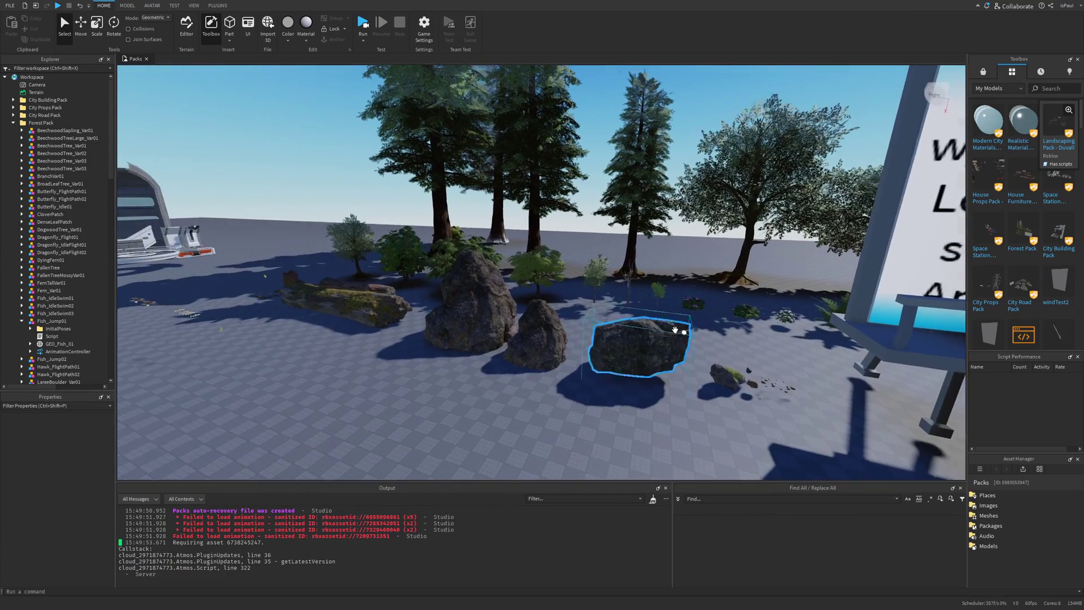
{"action": "right_click_drag", "start_coordinate": [675, 330], "coordinate": [697, 362]}
{"action": "key", "text": "w"}
{"action": "right_click_drag", "start_coordinate": [602, 322], "coordinate": [489, 293]}
{"action": "key", "text": "s"}
{"action": "key", "text": "w"}
{"action": "left_click", "coordinate": [438, 282]}
{"action": "key", "text": "f"}
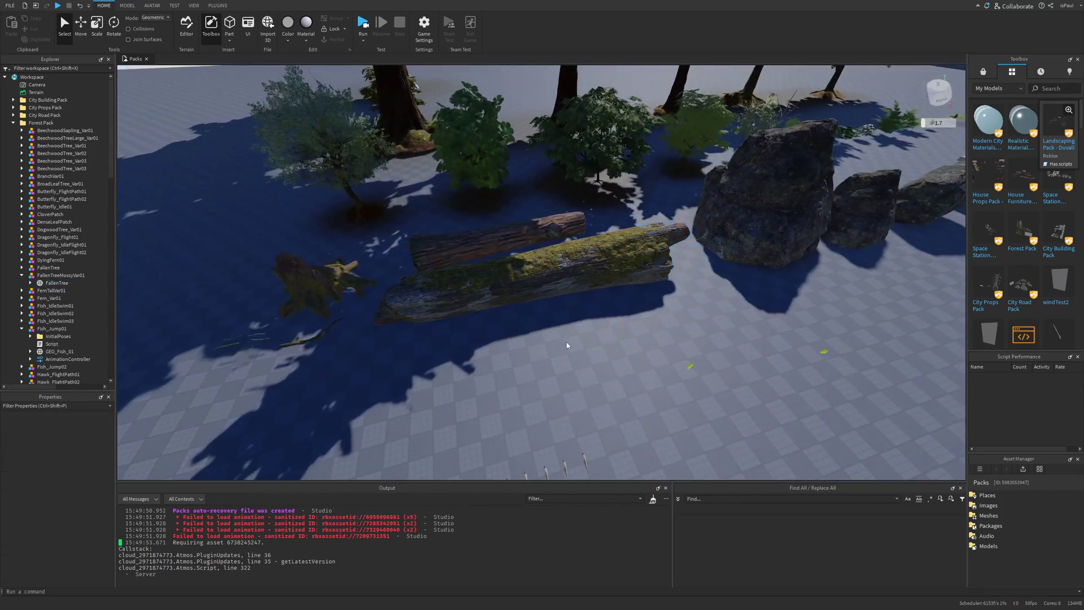
- Inspect the Forest Pack's boulders and snow-covered conifer, and view the whole pack from a distance
{"action": "right_click_drag", "start_coordinate": [569, 346], "coordinate": [745, 343]}
{"action": "key", "text": "w"}
{"action": "key", "text": "a"}
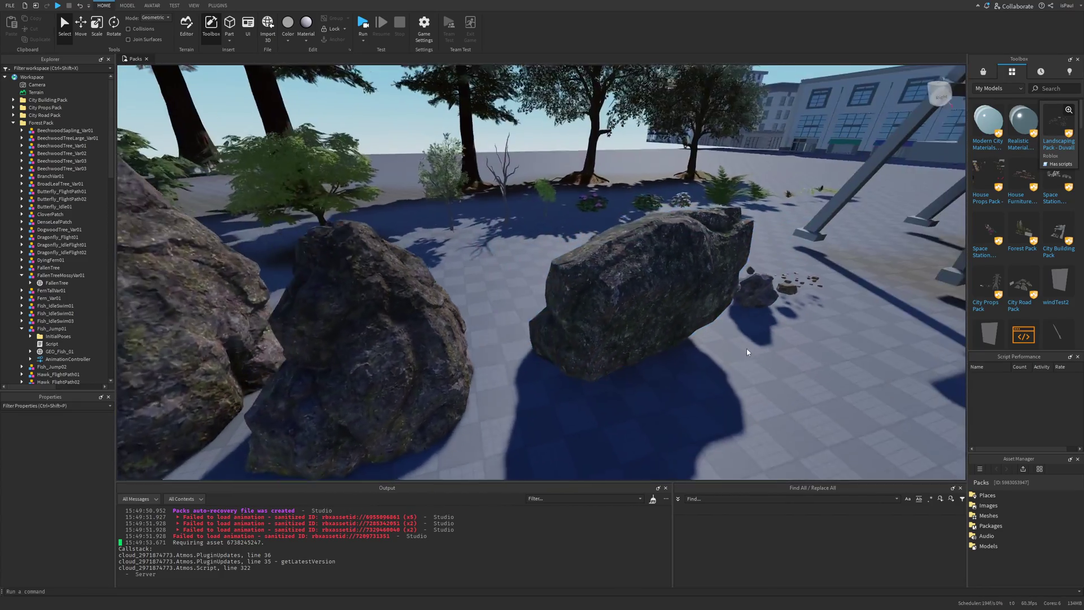
{"action": "key", "text": "s"}
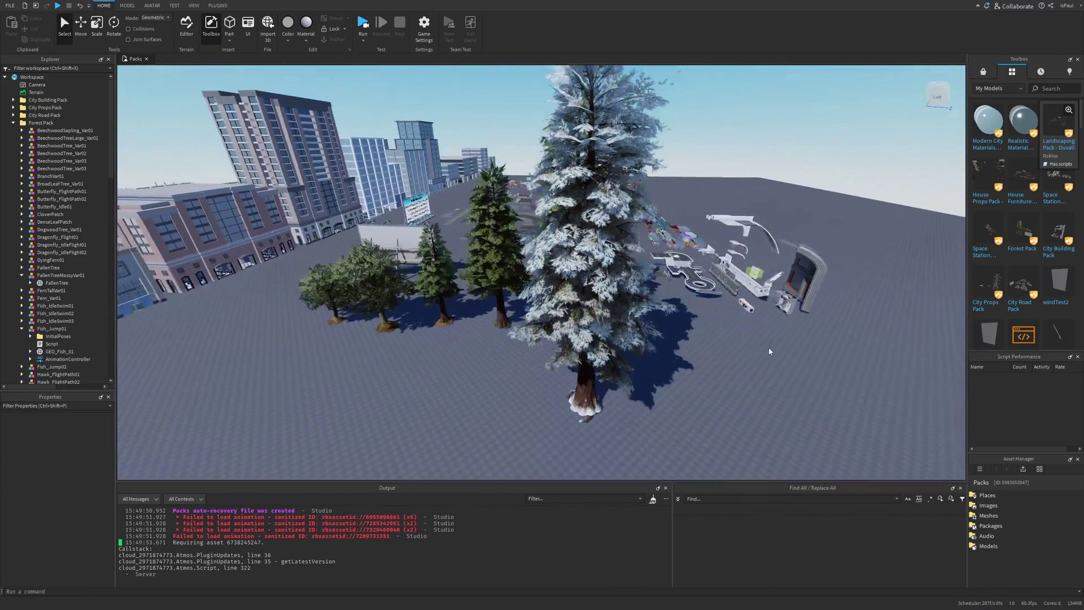
{"action": "scroll", "coordinate": [683, 388], "scroll_direction": "up", "scroll_amount": 3}
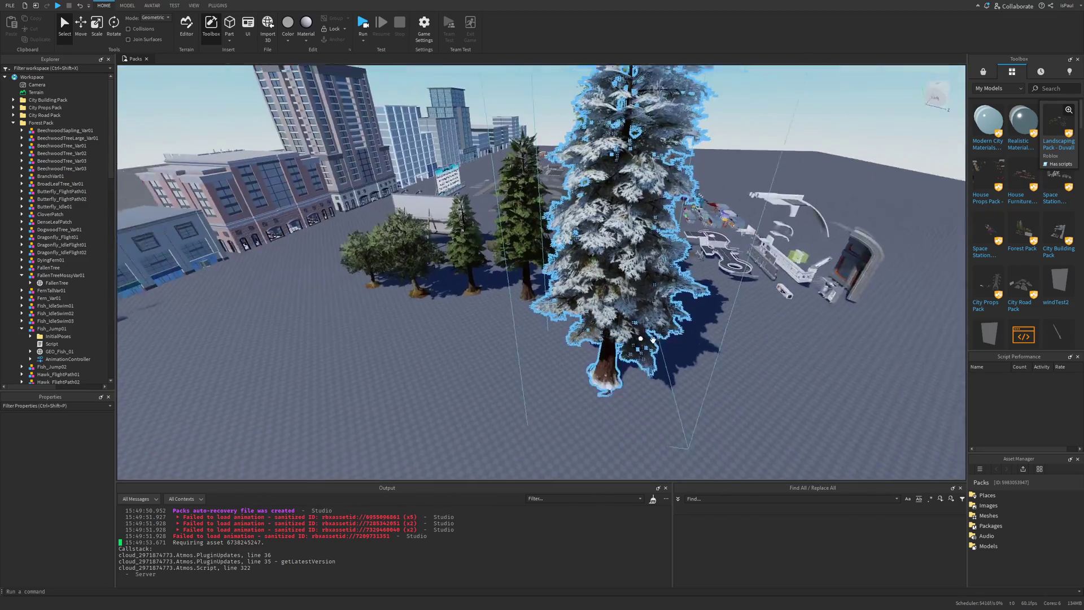
{"action": "right_click_drag", "start_coordinate": [649, 339], "coordinate": [551, 312]}
{"action": "scroll", "coordinate": [551, 312], "scroll_direction": "up", "scroll_amount": 2}
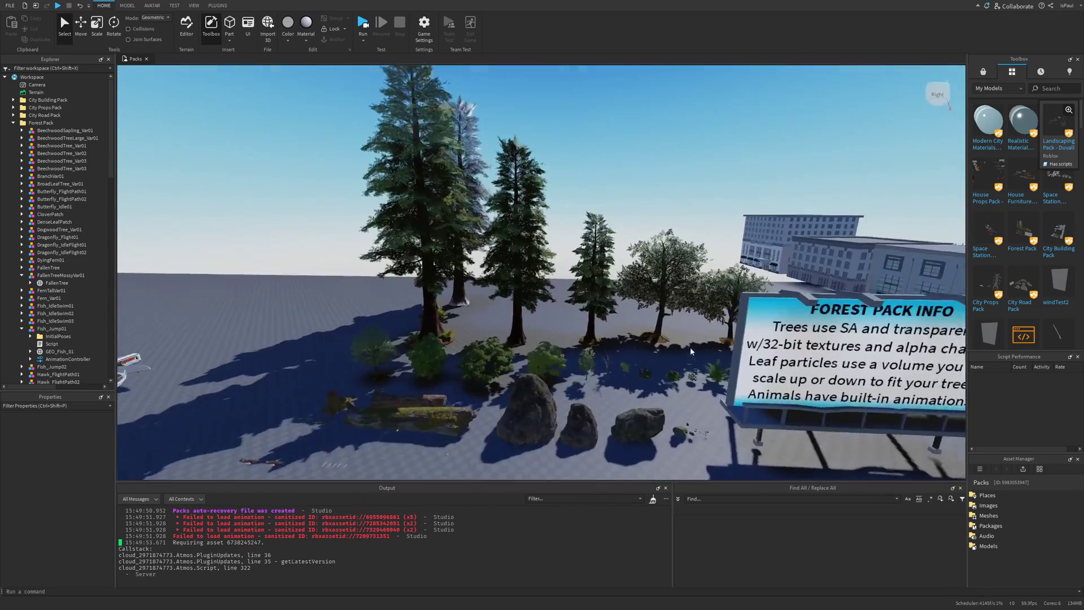
- Examine the Road Pack's curves, intersections and sidewalk pieces, along with its manhole, steel plate and crosswalk decals
{"action": "scroll", "coordinate": [684, 333], "scroll_direction": "up", "scroll_amount": 4}
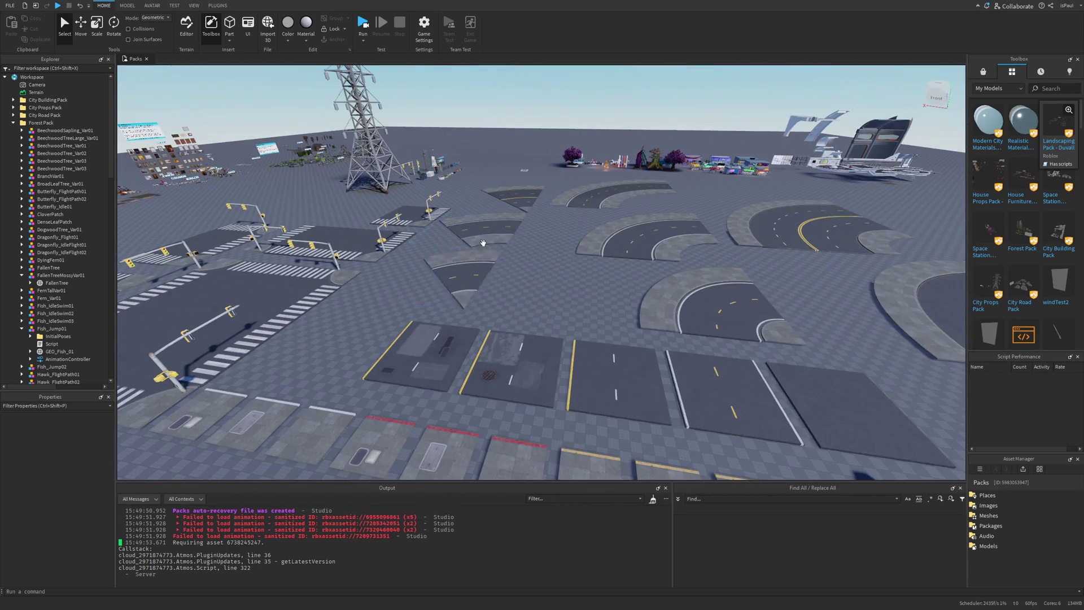
{"action": "right_click_drag", "start_coordinate": [596, 308], "coordinate": [599, 308]}
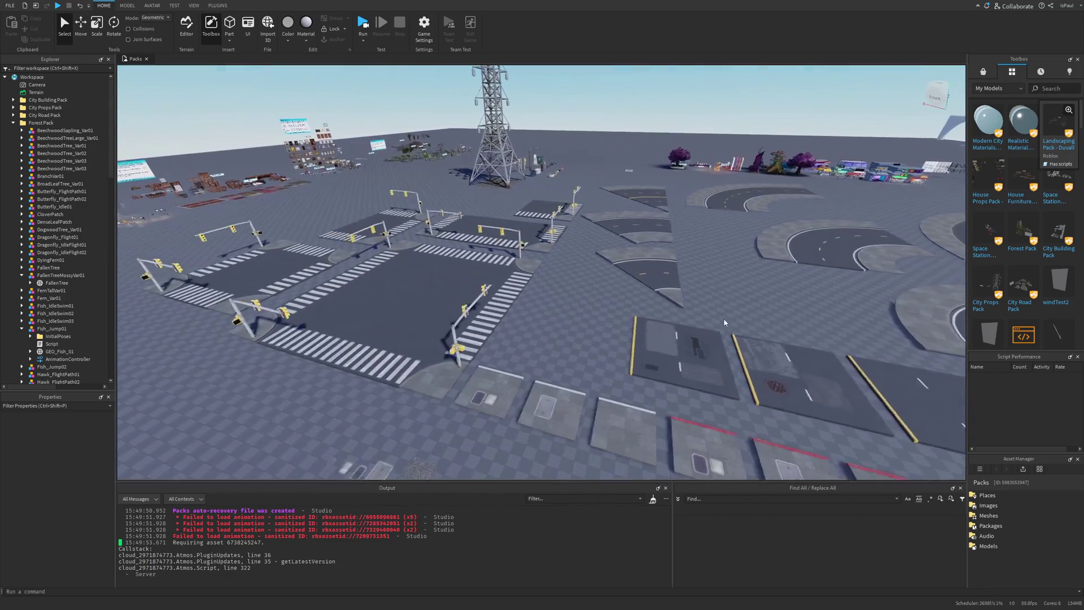
{"action": "right_click_drag", "start_coordinate": [724, 323], "coordinate": [622, 307]}
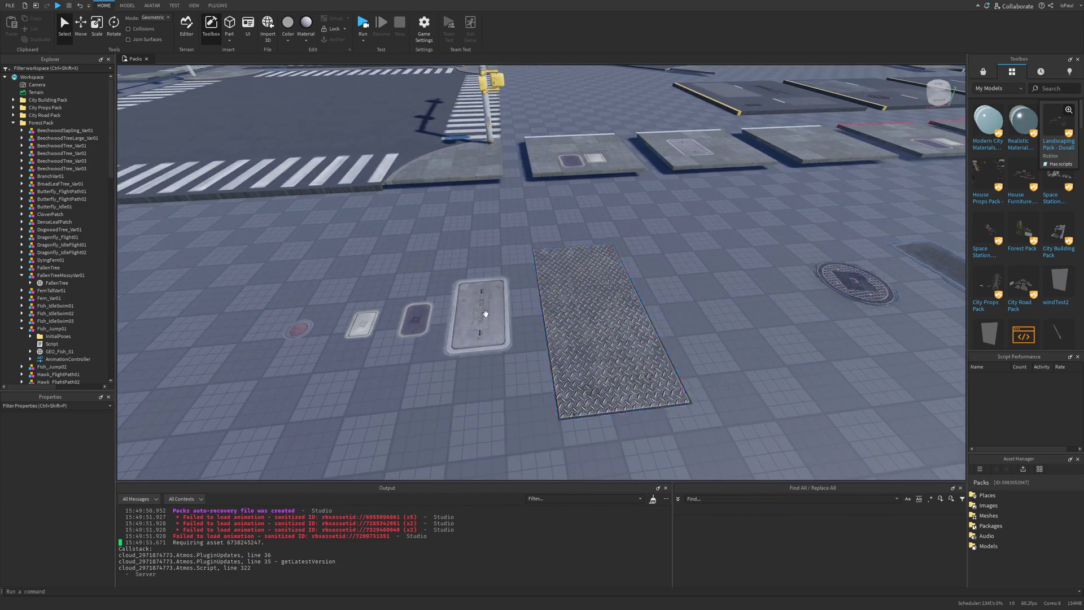
{"action": "scroll", "coordinate": [540, 339], "scroll_direction": "down", "scroll_amount": 10}
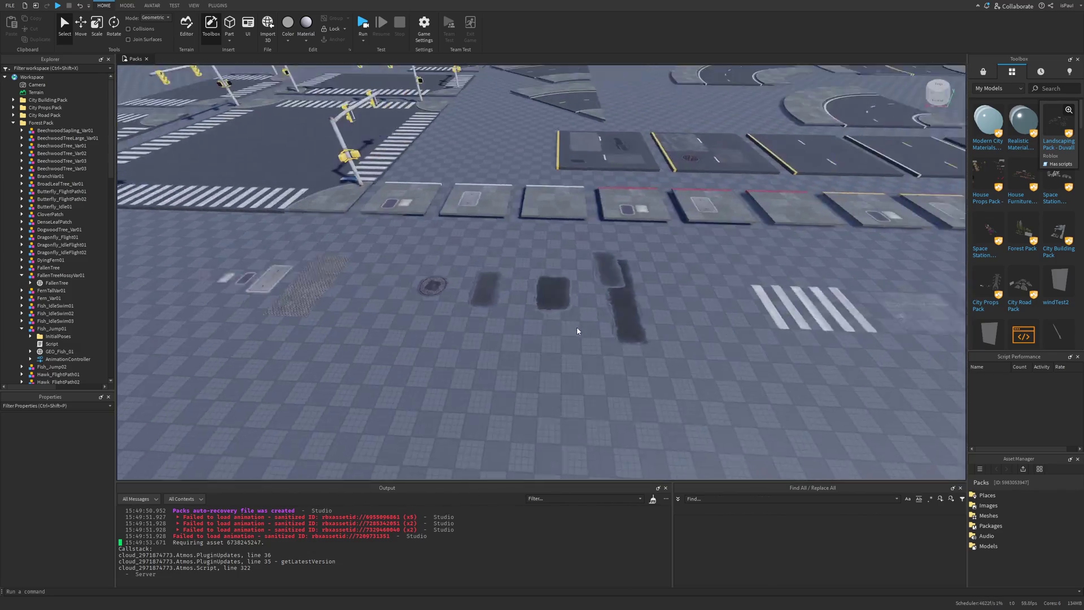
{"action": "right_click_drag", "start_coordinate": [578, 330], "coordinate": [673, 306]}
{"action": "scroll", "coordinate": [672, 306], "scroll_direction": "up", "scroll_amount": 5}
- Examine the City Props Pack's power line tower and its row of flower planters
{"action": "left_click", "coordinate": [573, 389]}
{"action": "right_click_drag", "start_coordinate": [574, 389], "coordinate": [573, 389]}
{"action": "right_click_drag", "start_coordinate": [689, 314], "coordinate": [689, 314]}
{"action": "scroll", "coordinate": [688, 314], "scroll_direction": "down", "scroll_amount": 5}
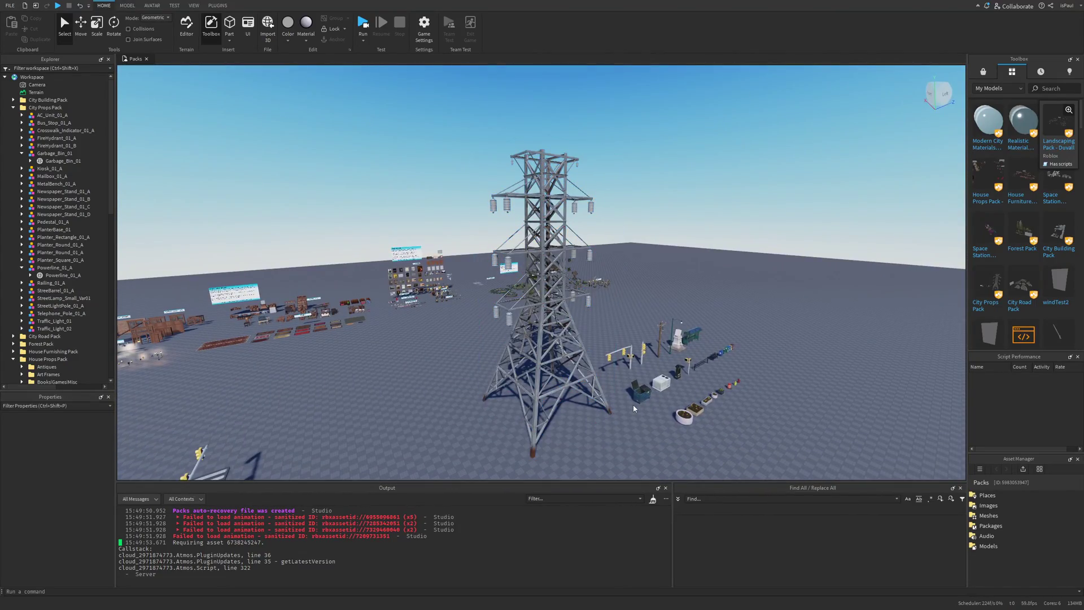
{"action": "right_click_drag", "start_coordinate": [633, 406], "coordinate": [670, 390]}
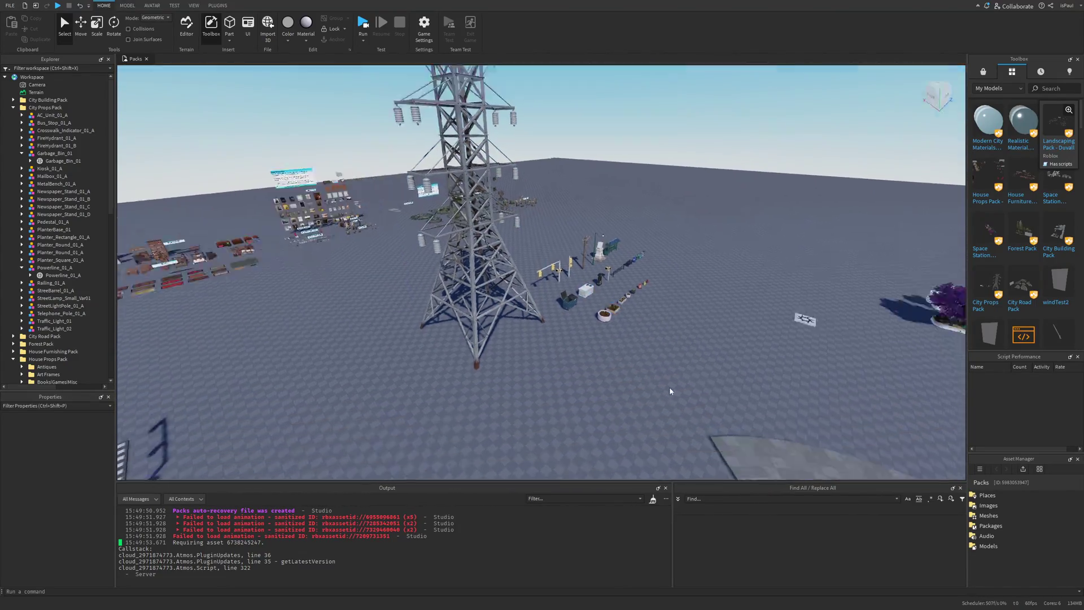
{"action": "scroll", "coordinate": [633, 356], "scroll_direction": "up", "scroll_amount": 10}
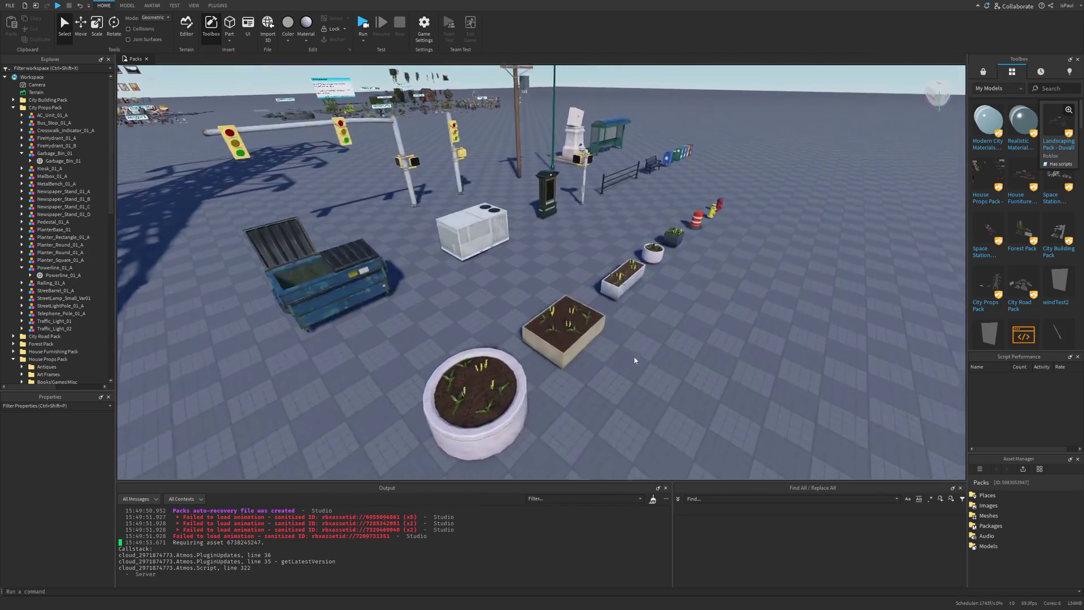
{"action": "left_click", "coordinate": [674, 337]}
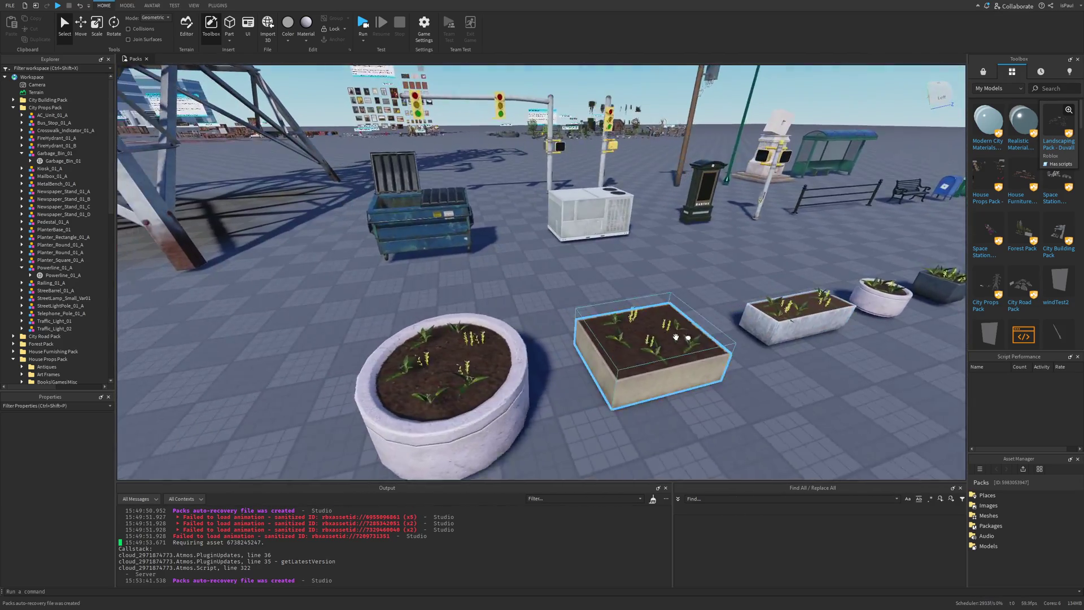
- Inspect the dumpster in the City Props Pack, and select the AC unit and focus the view on it
{"action": "right_click_drag", "start_coordinate": [676, 337], "coordinate": [567, 278]}
{"action": "left_click", "coordinate": [566, 277]}
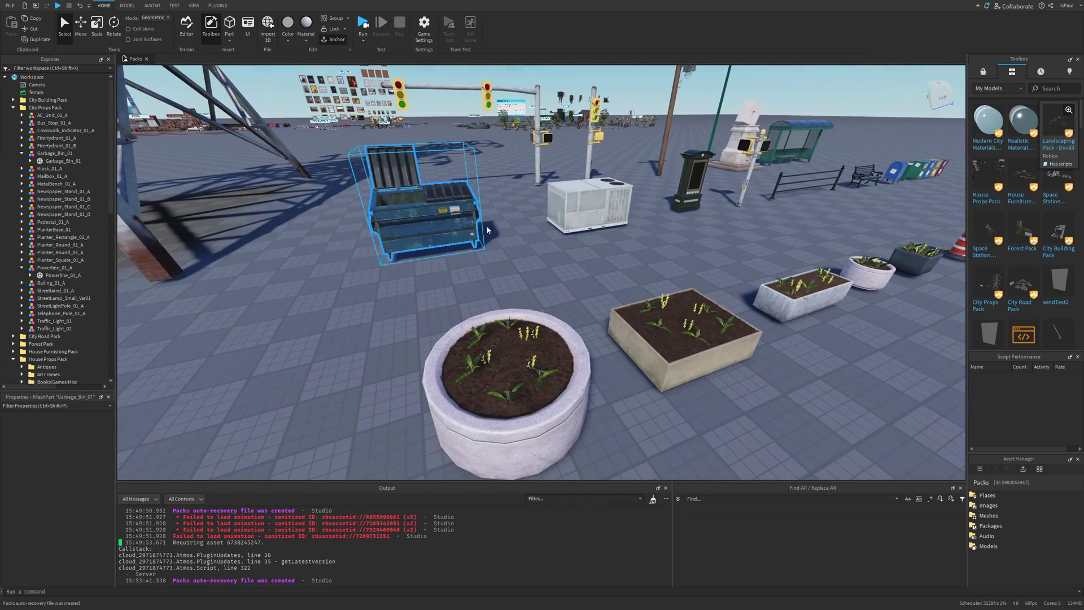
{"action": "scroll", "coordinate": [504, 235], "scroll_direction": "up", "scroll_amount": 5}
{"action": "right_click_drag", "start_coordinate": [504, 236], "coordinate": [648, 213]}
{"action": "left_click", "coordinate": [649, 213]}
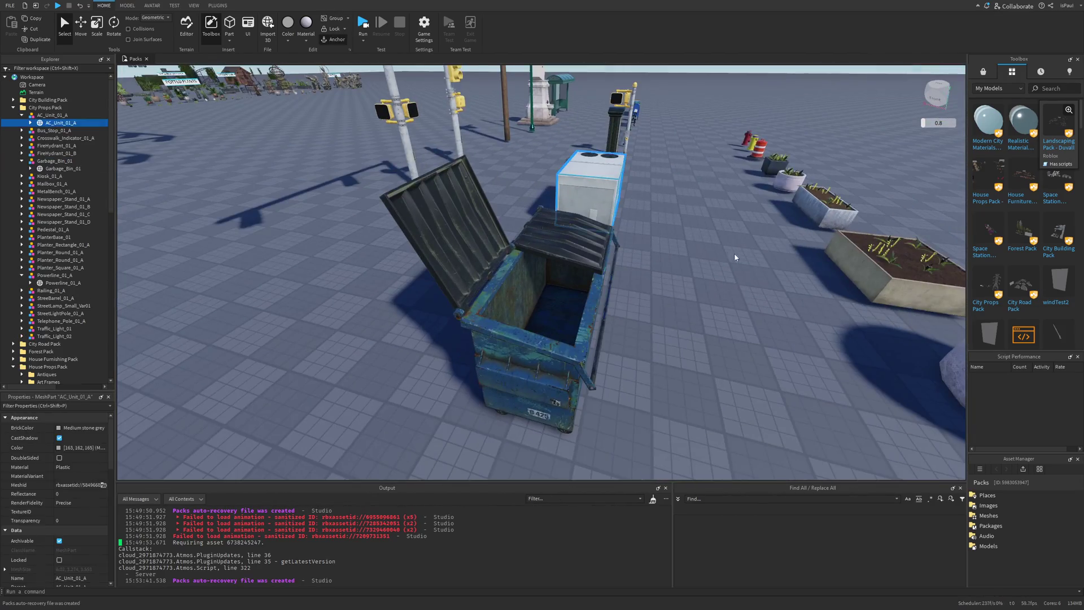
{"action": "key", "text": "f"}
{"action": "left_click", "coordinate": [750, 299]}
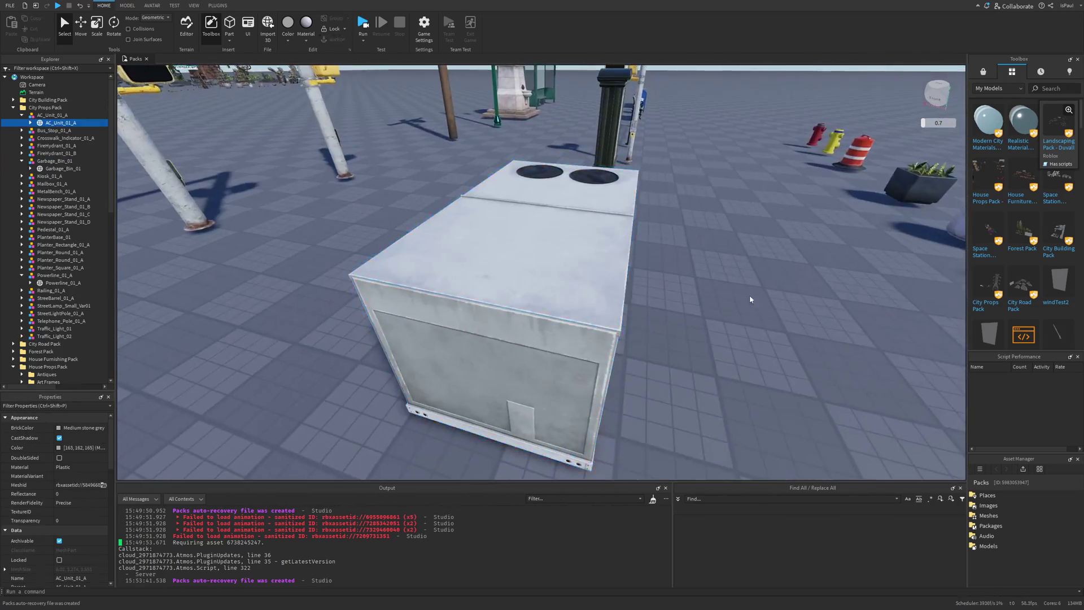
- Focus on the orange street barrel and the yellow fire hydrant in the City Props Pack and inspect each closely
{"action": "right_click_drag", "start_coordinate": [751, 300], "coordinate": [709, 297]}
{"action": "scroll", "coordinate": [752, 305], "scroll_direction": "down", "scroll_amount": 5}
{"action": "left_click", "coordinate": [897, 252]}
{"action": "key", "text": "f"}
{"action": "scroll", "coordinate": [709, 297], "scroll_direction": "up", "scroll_amount": 3}
{"action": "scroll", "coordinate": [711, 300], "scroll_direction": "down", "scroll_amount": 3}
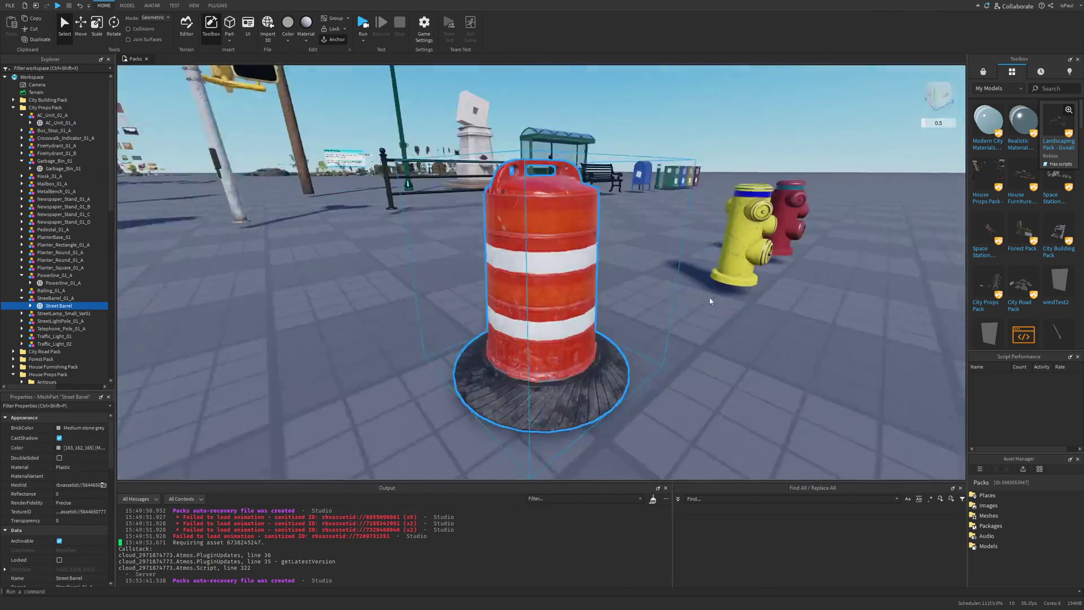
{"action": "left_click", "coordinate": [734, 237]}
{"action": "key", "text": "f"}
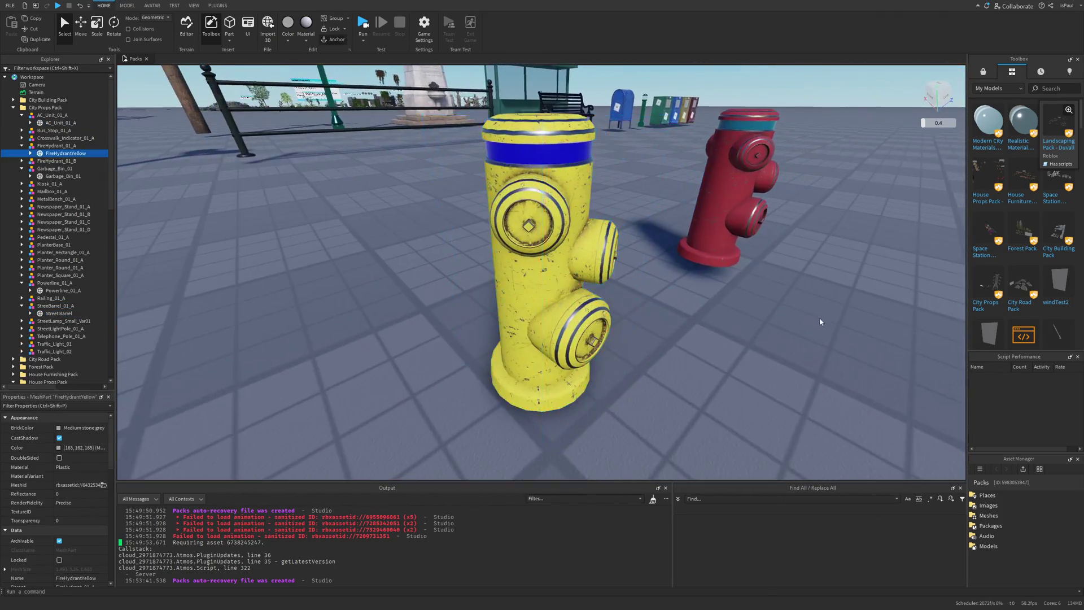
{"action": "left_click", "coordinate": [812, 313]}
{"action": "scroll", "coordinate": [812, 313], "scroll_direction": "down", "scroll_amount": 6}
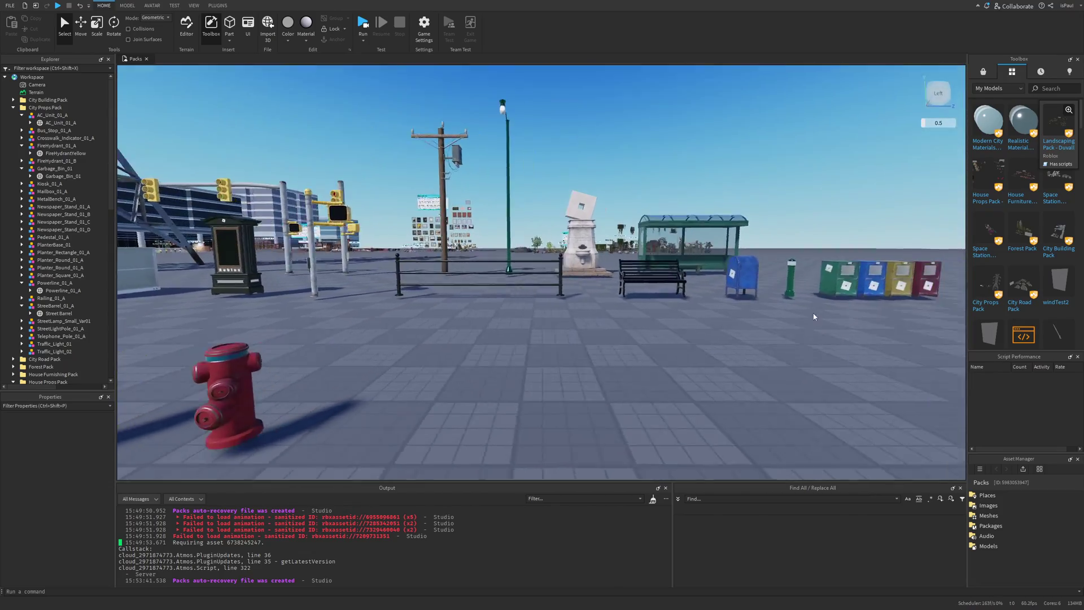
- Examine the City Props Pack's park bench, blue mailbox and row of coloured newspaper stands
{"action": "scroll", "coordinate": [812, 312], "scroll_direction": "up", "scroll_amount": 3}
{"action": "scroll", "coordinate": [812, 312], "scroll_direction": "up", "scroll_amount": 2}
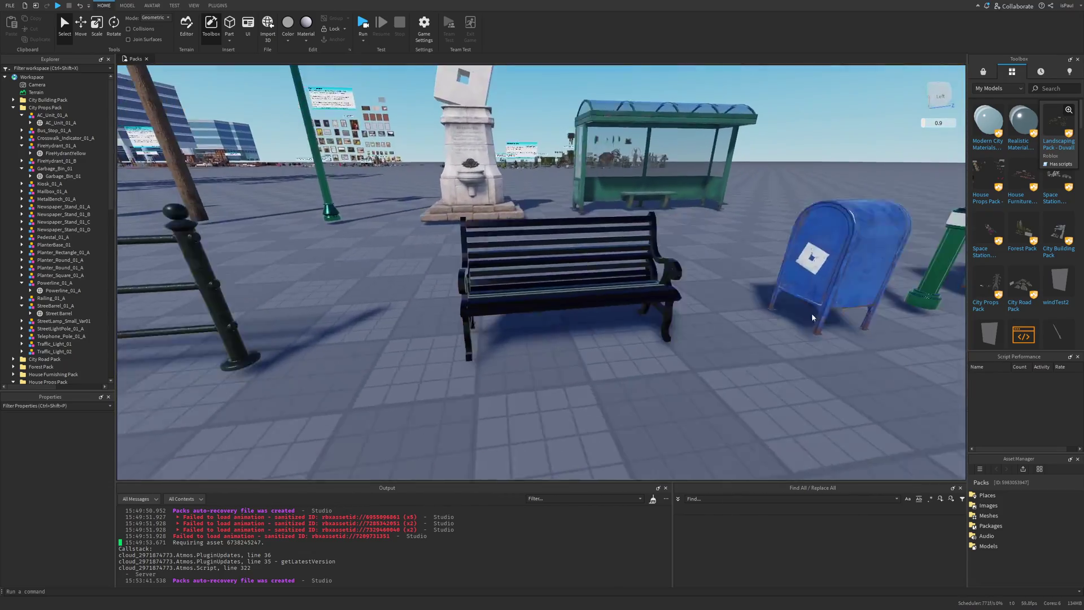
{"action": "scroll", "coordinate": [802, 319], "scroll_direction": "down", "scroll_amount": 5}
{"action": "scroll", "coordinate": [790, 326], "scroll_direction": "up", "scroll_amount": 3}
{"action": "scroll", "coordinate": [790, 327], "scroll_direction": "down", "scroll_amount": 2}
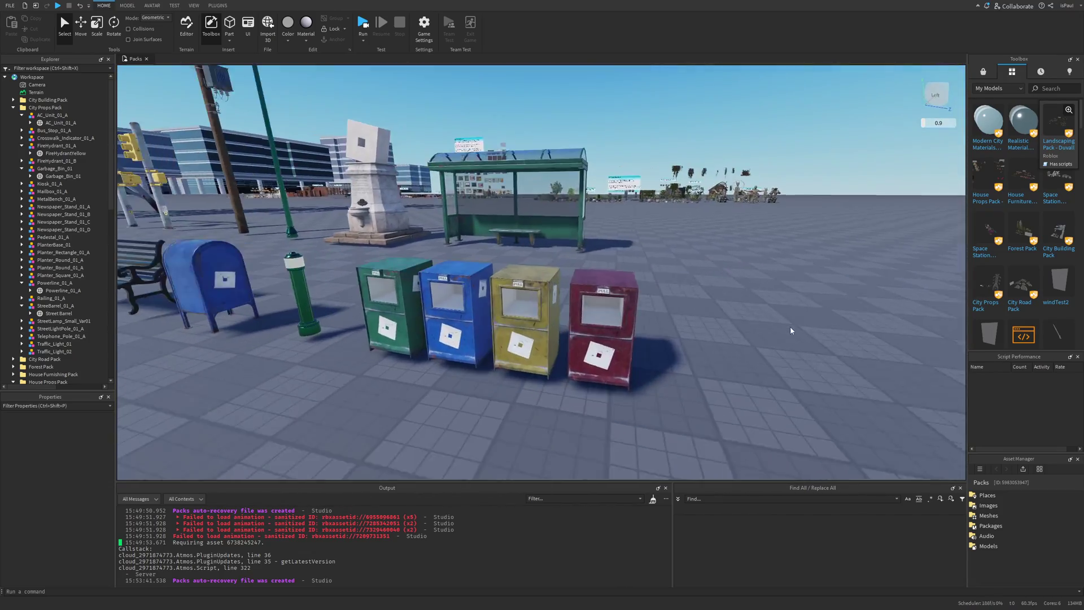
{"action": "right_click_drag", "start_coordinate": [791, 326], "coordinate": [531, 207]}
{"action": "scroll", "coordinate": [669, 310], "scroll_direction": "up", "scroll_amount": 5}
{"action": "scroll", "coordinate": [668, 311], "scroll_direction": "up", "scroll_amount": 3}
{"action": "left_click", "coordinate": [669, 310]}
{"action": "key", "text": "f"}
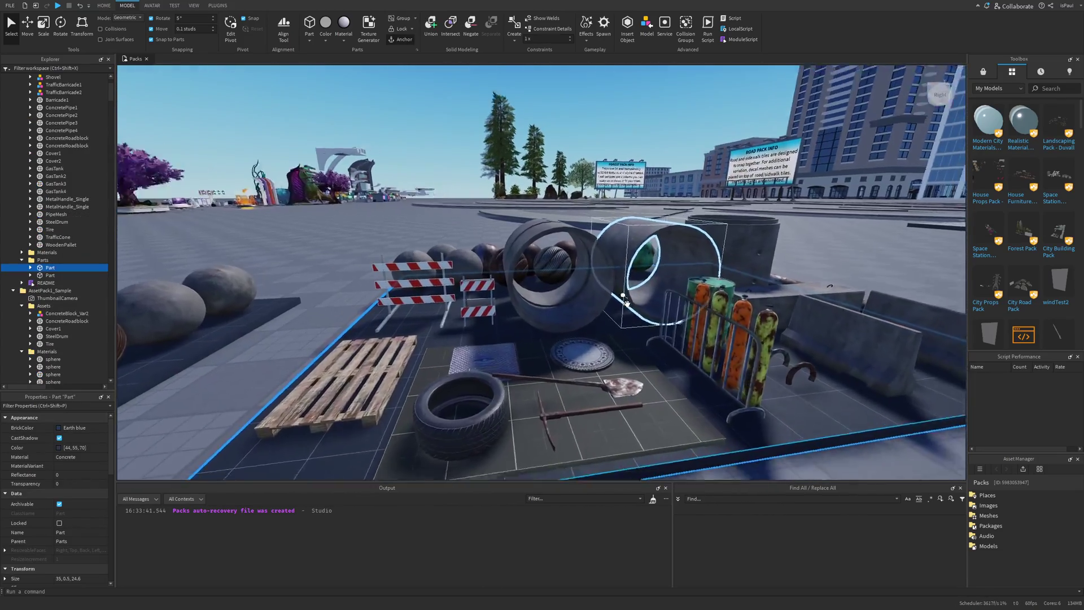
- Inspect the rusty shovel head among the construction props, along with the sample set containing the green steel drum
{"action": "key", "text": "f"}
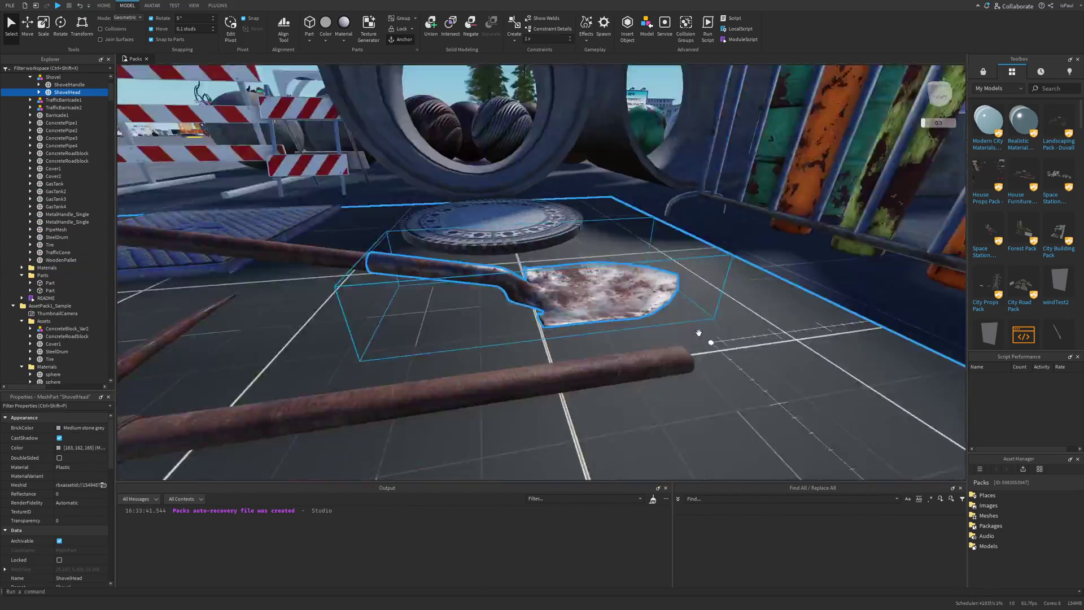
{"action": "left_click", "coordinate": [753, 290]}
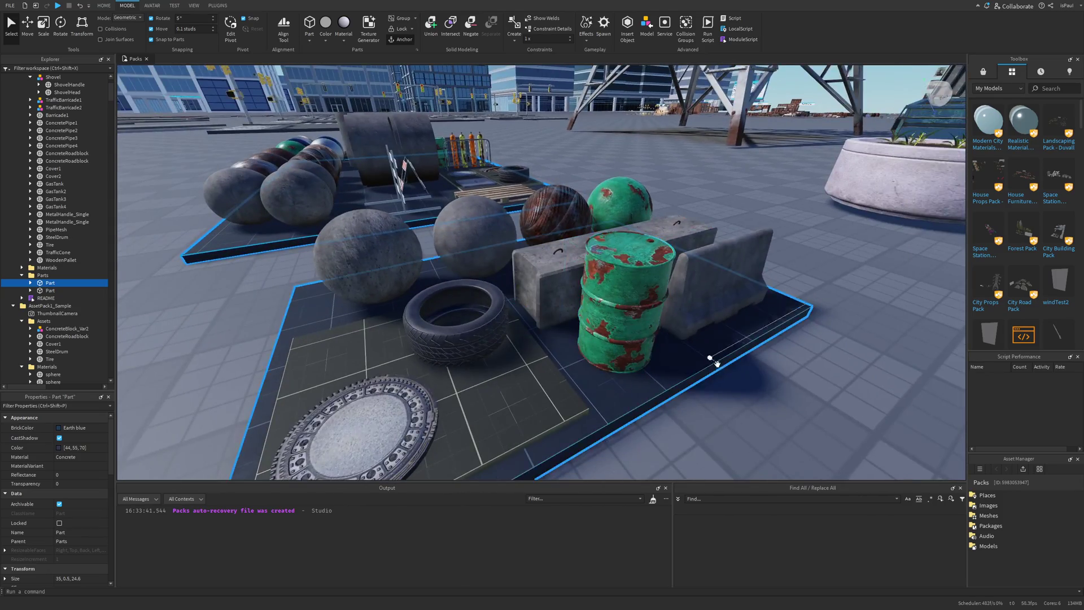
{"action": "left_click", "coordinate": [707, 313]}
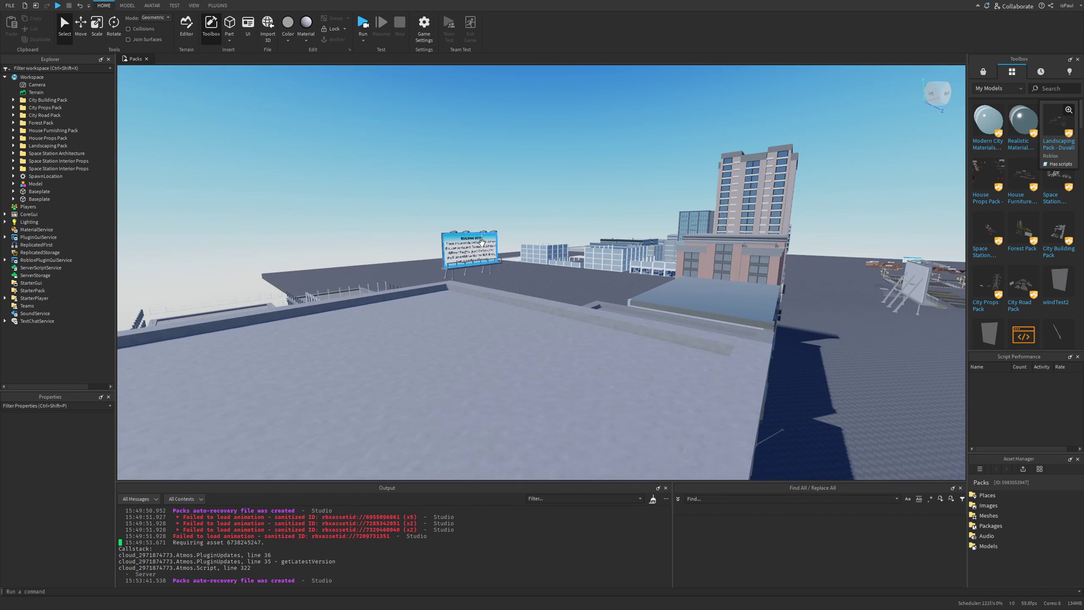
- Read the Building Guide billboard that explains how the building sections stack
{"action": "left_click", "coordinate": [601, 285]}
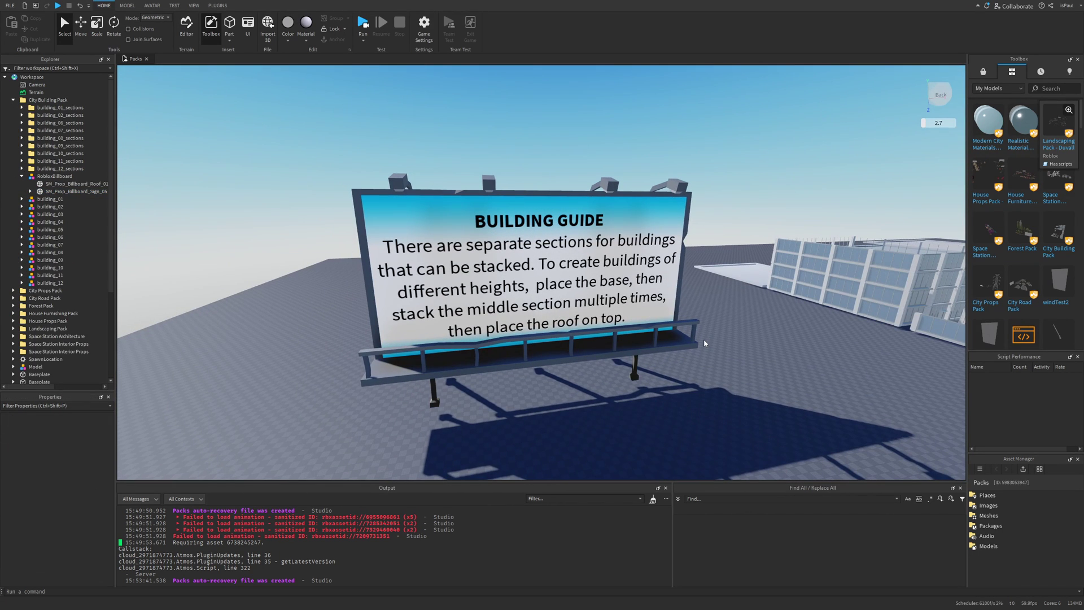
{"action": "right_click_drag", "start_coordinate": [763, 324], "coordinate": [767, 325]}
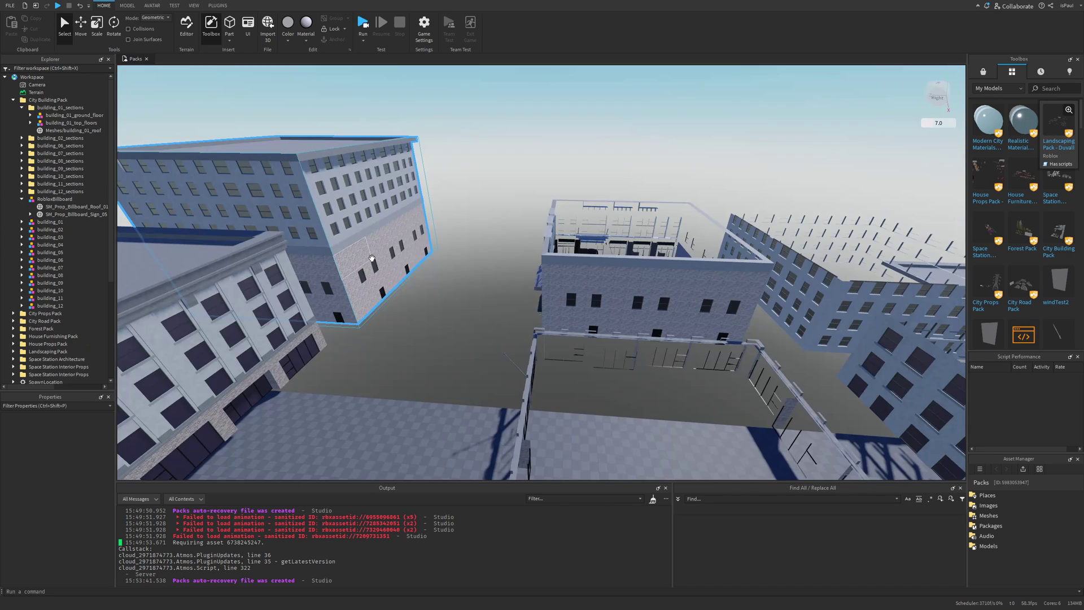
- Assemble building_01 by stacking its top floors section on the ground floor and placing the roof on top
{"action": "left_click", "coordinate": [532, 290]}
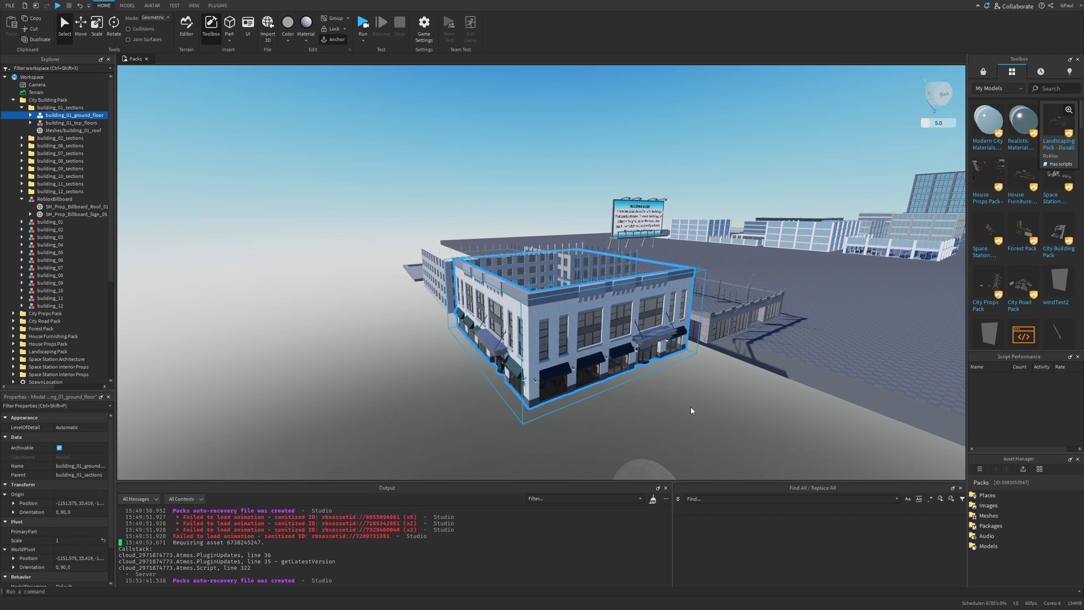
{"action": "right_click_drag", "start_coordinate": [691, 410], "coordinate": [455, 311]}
{"action": "left_click", "coordinate": [455, 310]}
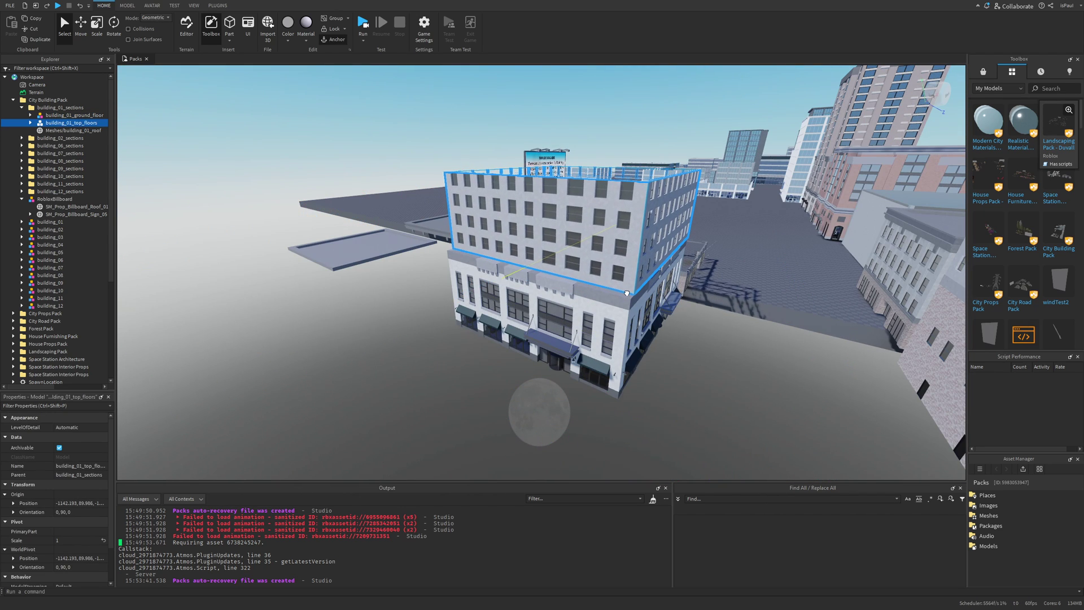
{"action": "left_click", "coordinate": [737, 398]}
{"action": "right_click_drag", "start_coordinate": [736, 398], "coordinate": [602, 301]}
{"action": "left_click", "coordinate": [602, 301]}
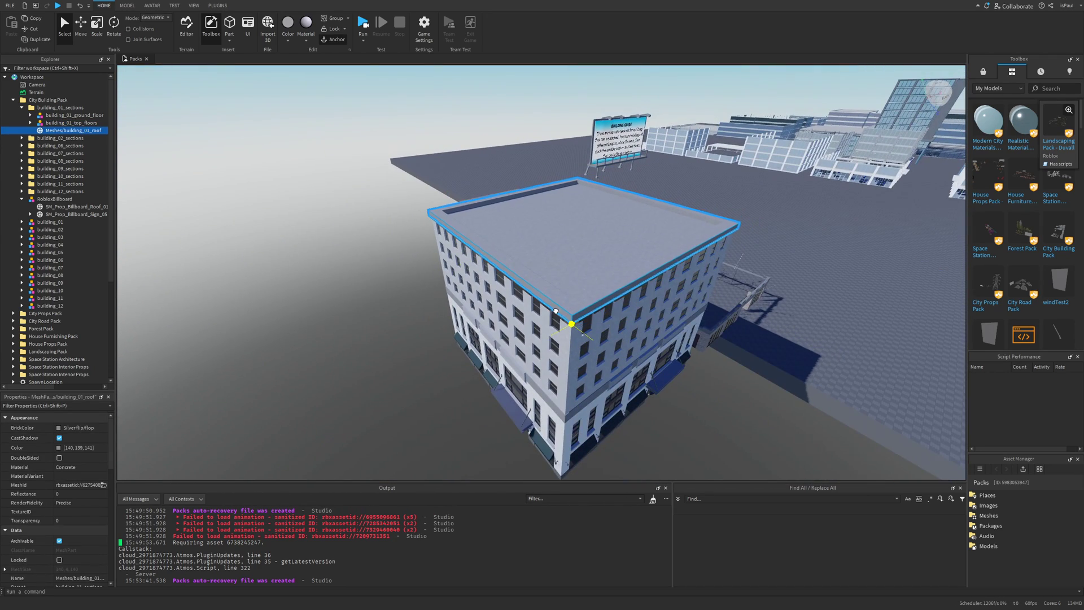
- Try making building_01 taller by stacking a duplicate top floors section on it and capping it with the roof
{"action": "left_click", "coordinate": [585, 394]}
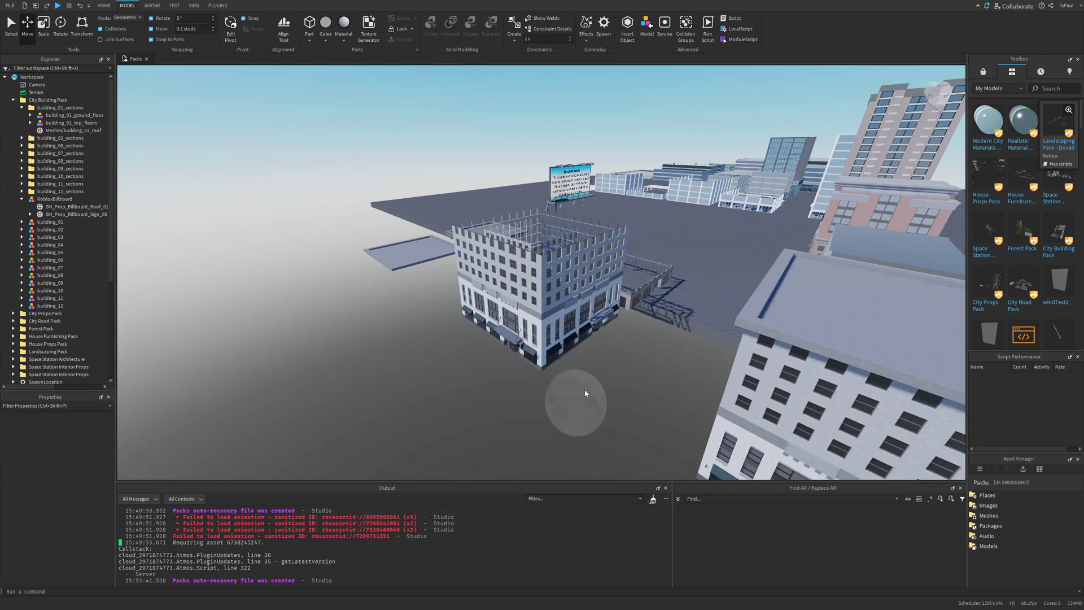
{"action": "key", "text": "w"}
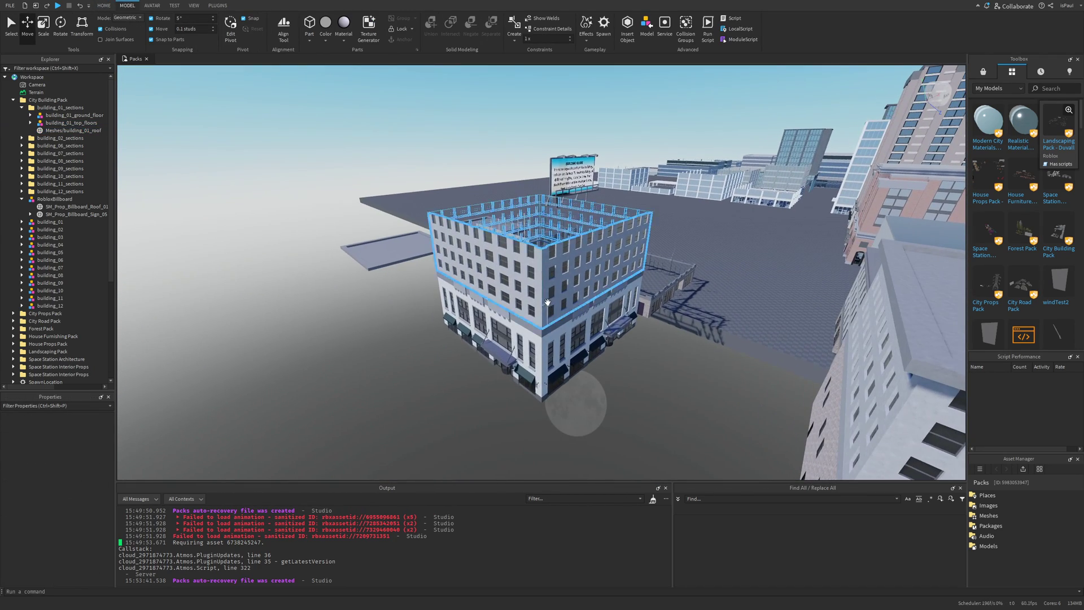
{"action": "left_click", "coordinate": [638, 398]}
{"action": "scroll", "coordinate": [638, 399], "scroll_direction": "down", "scroll_amount": 3}
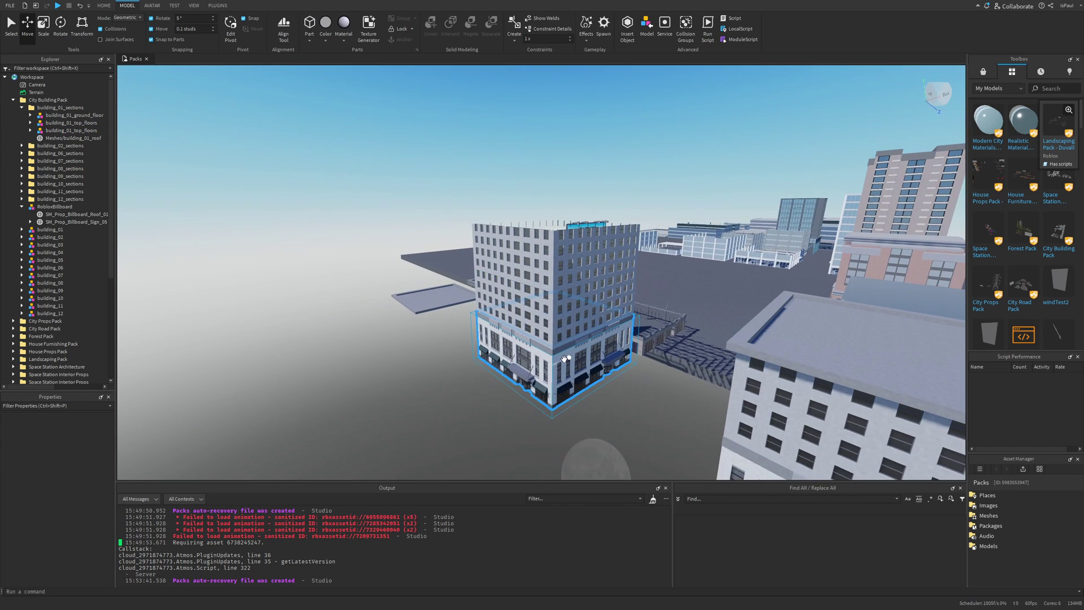
{"action": "key", "text": "ctrl+z"}
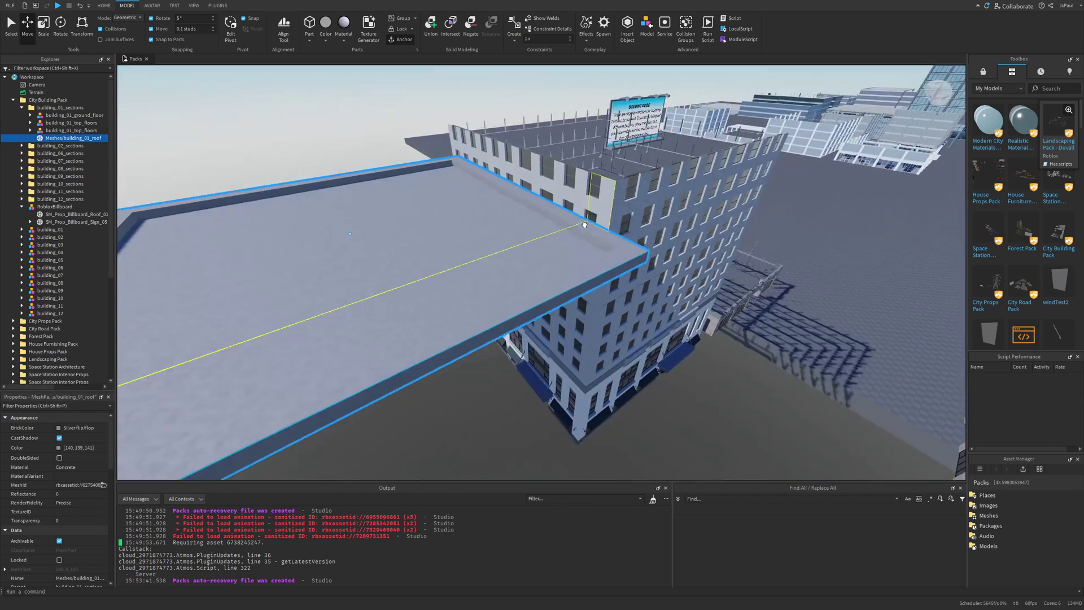
{"action": "key", "text": "ctrl+z"}
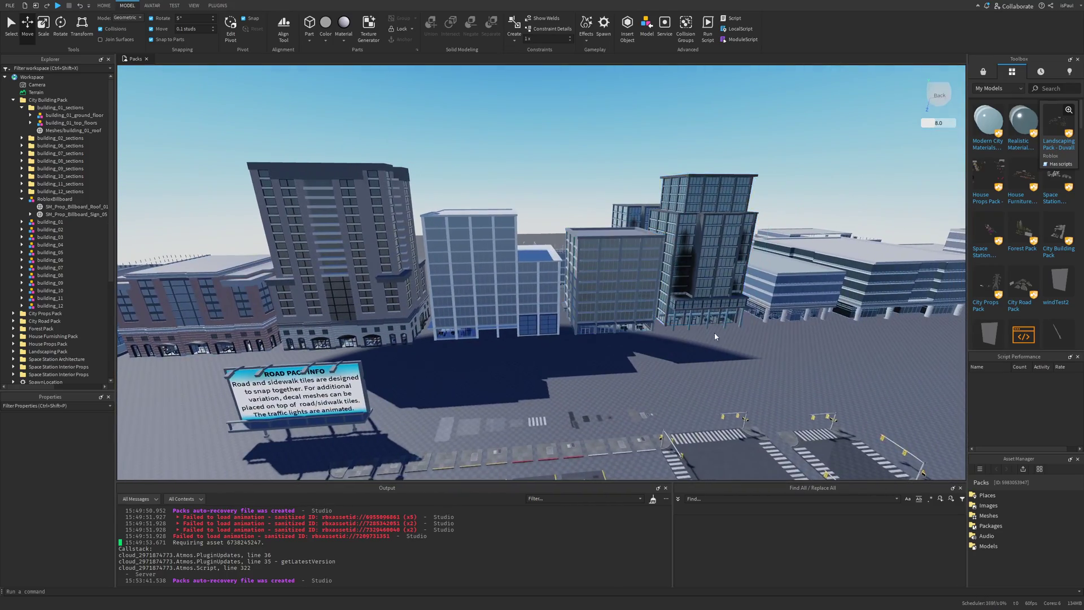
- Focus on the tall glass tower in the City Building Pack and examine it with its neighbouring office buildings
{"action": "right_click_drag", "start_coordinate": [714, 336], "coordinate": [581, 307]}
{"action": "left_click", "coordinate": [578, 255]}
{"action": "key", "text": "f"}
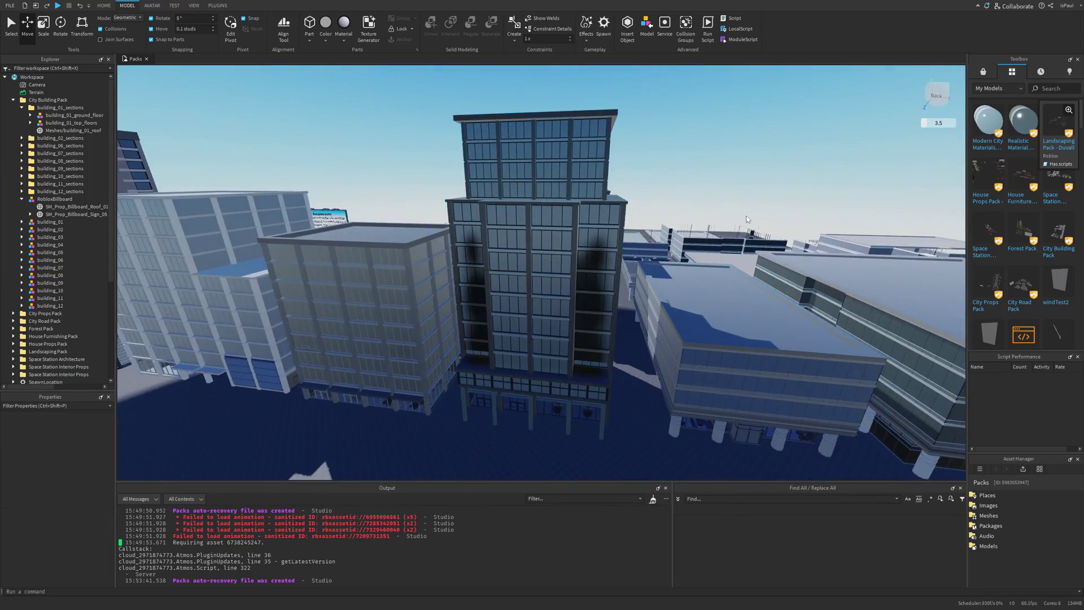
{"action": "key", "text": "w"}
{"action": "right_click_drag", "start_coordinate": [746, 219], "coordinate": [740, 297]}
{"action": "key", "text": "s"}
{"action": "key", "text": "e"}
- Go to the Space Station interior props and examine the large purple tree in its planter
{"action": "right_click_drag", "start_coordinate": [790, 331], "coordinate": [643, 358]}
{"action": "left_click", "coordinate": [666, 333]}
{"action": "key", "text": "f"}
{"action": "scroll", "coordinate": [643, 358], "scroll_direction": "up", "scroll_amount": 3}
{"action": "scroll", "coordinate": [643, 358], "scroll_direction": "down", "scroll_amount": 10}
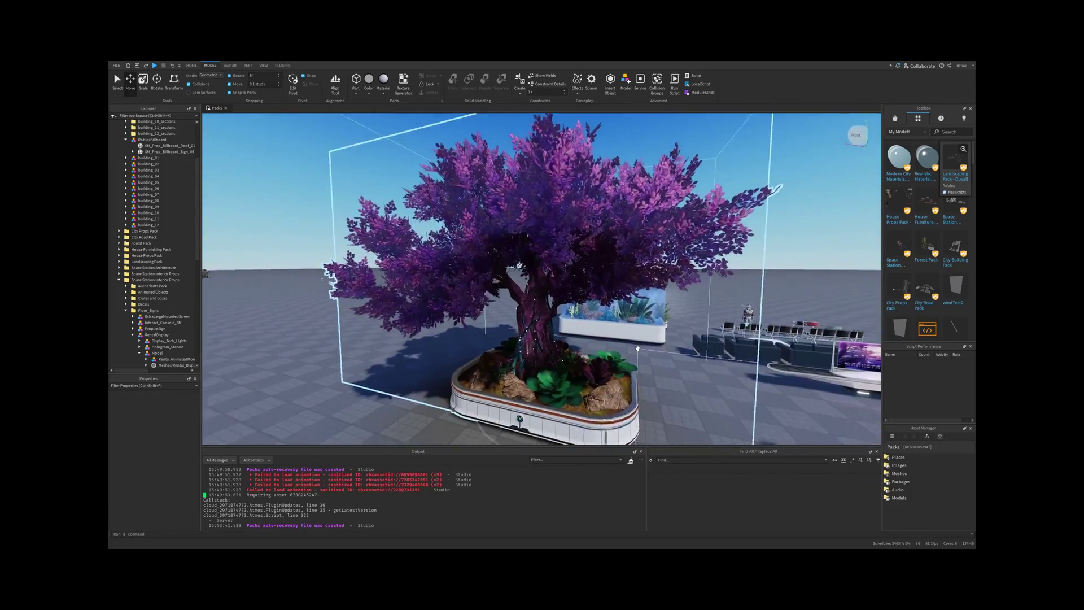
- View the glowing lanterns, the aquarium and the Darkstar Rentals screen among the Space Station interior props
{"action": "scroll", "coordinate": [638, 349], "scroll_direction": "down", "scroll_amount": 3}
{"action": "right_click_drag", "start_coordinate": [638, 348], "coordinate": [638, 352]}
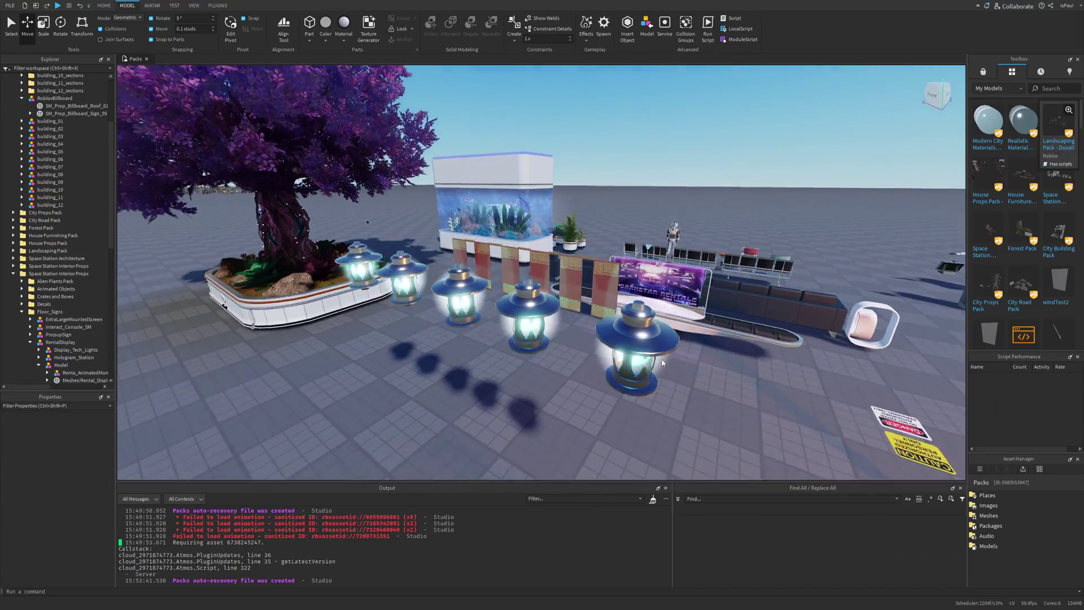
{"action": "scroll", "coordinate": [663, 361], "scroll_direction": "down", "scroll_amount": 3}
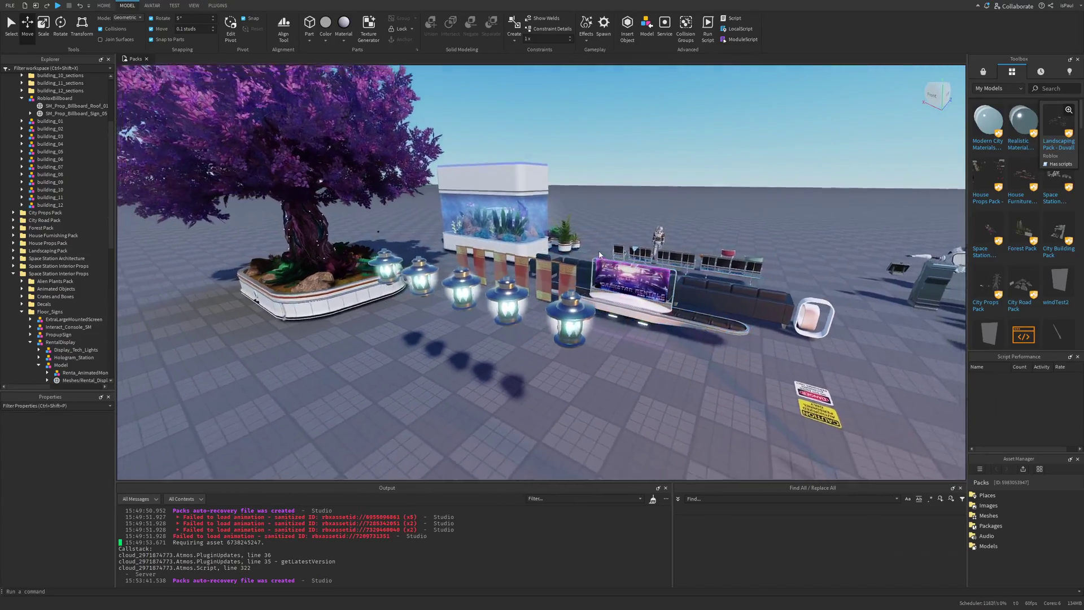
{"action": "middle_click_drag", "start_coordinate": [662, 362], "coordinate": [592, 267]}
{"action": "left_click", "coordinate": [584, 258]}
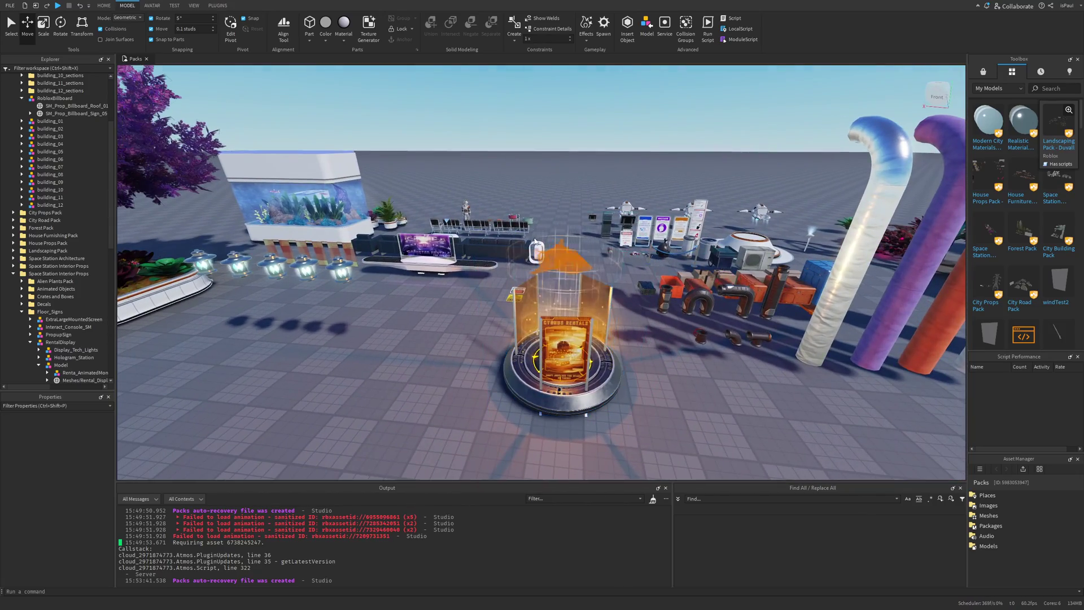
- Inspect the orange hologram rental display with its poster panels from several sides
{"action": "right_click_drag", "start_coordinate": [547, 243], "coordinate": [644, 303]}
{"action": "scroll", "coordinate": [644, 302], "scroll_direction": "down", "scroll_amount": 2}
{"action": "scroll", "coordinate": [615, 341], "scroll_direction": "up", "scroll_amount": 2}
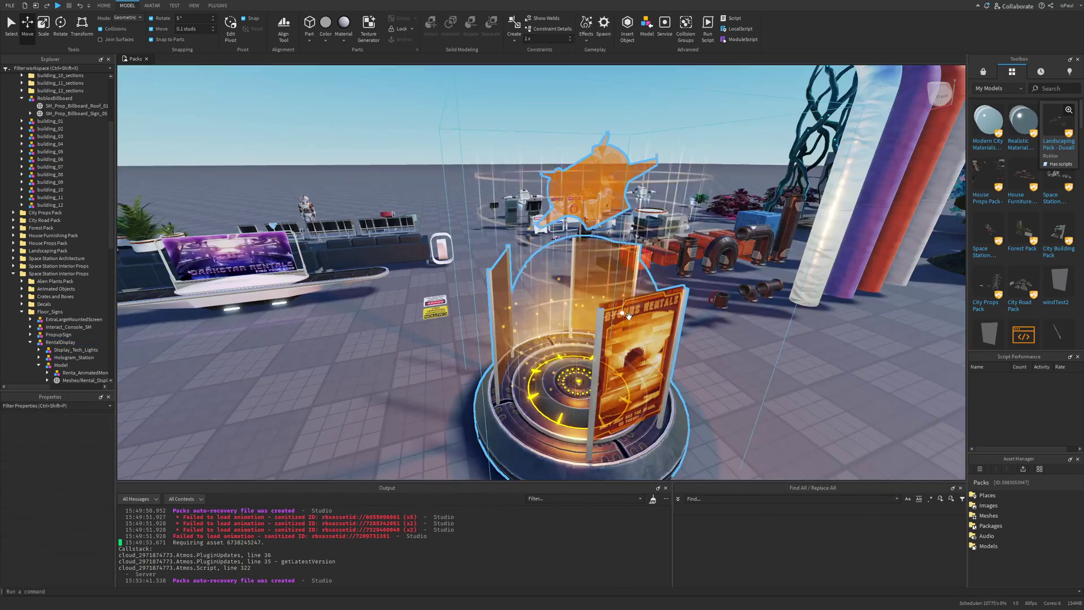
{"action": "right_click_drag", "start_coordinate": [615, 342], "coordinate": [711, 343]}
{"action": "left_click", "coordinate": [710, 344]}
- Examine the Space Station pipe pieces, including the straight, bent, U-bend, T and valve sections
{"action": "scroll", "coordinate": [711, 344], "scroll_direction": "up", "scroll_amount": 6}
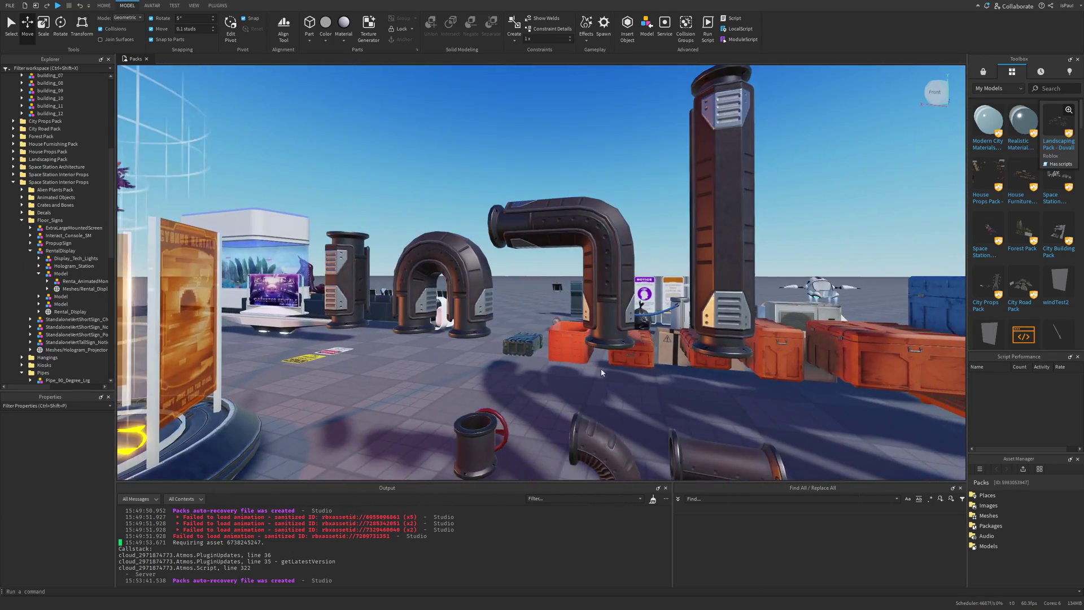
{"action": "right_click_drag", "start_coordinate": [601, 372], "coordinate": [626, 366]}
{"action": "key", "text": "w"}
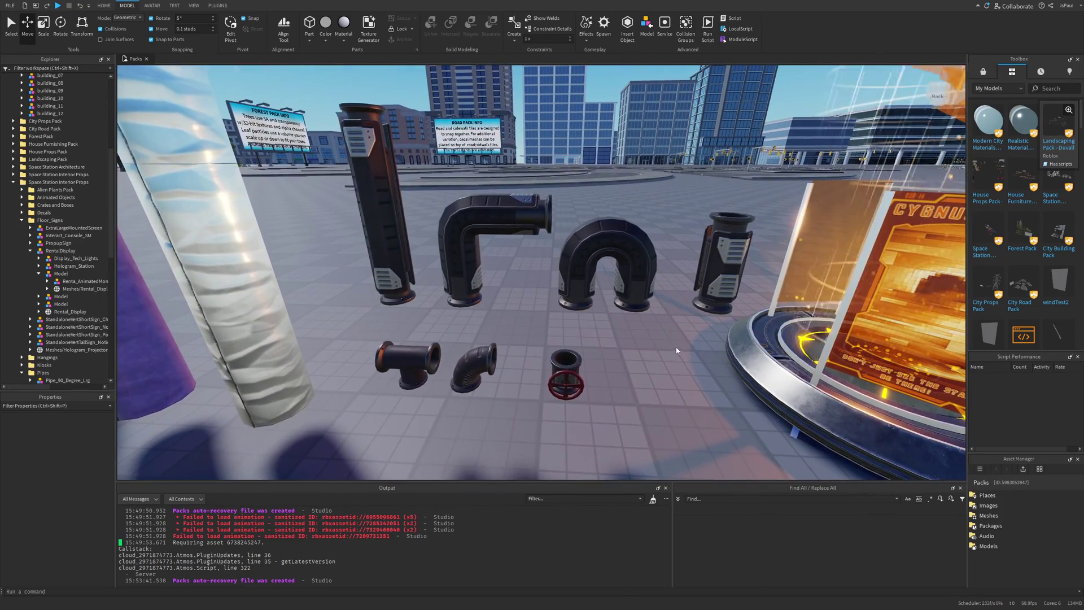
{"action": "scroll", "coordinate": [675, 350], "scroll_direction": "down", "scroll_amount": 6}
- Inspect the astronaut character standing by the Space Station seating from different angles
{"action": "right_click_drag", "start_coordinate": [676, 350], "coordinate": [554, 269]}
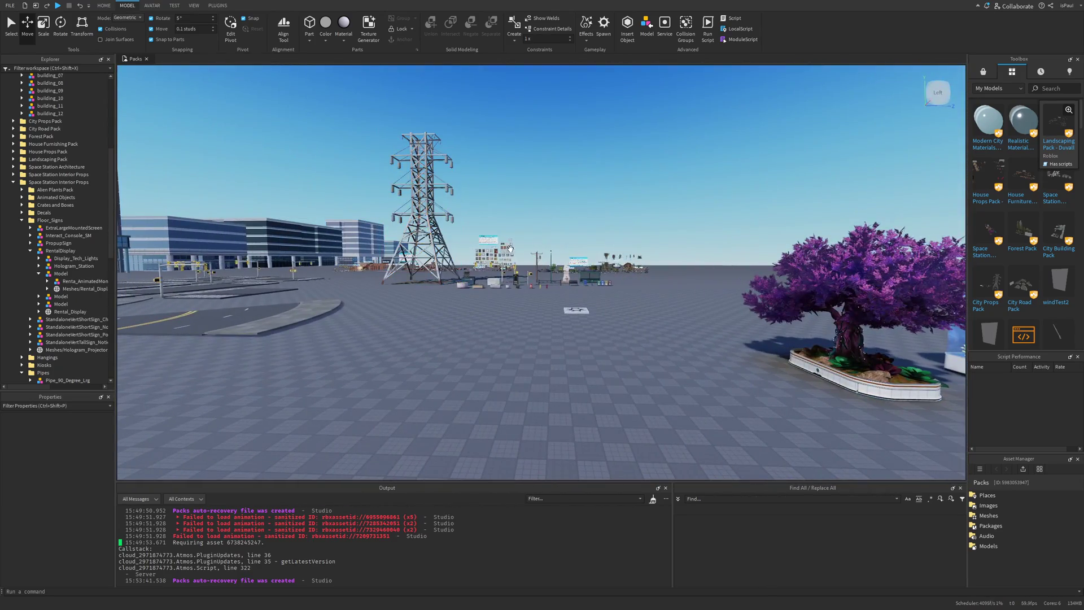
{"action": "scroll", "coordinate": [711, 398], "scroll_direction": "up", "scroll_amount": 15}
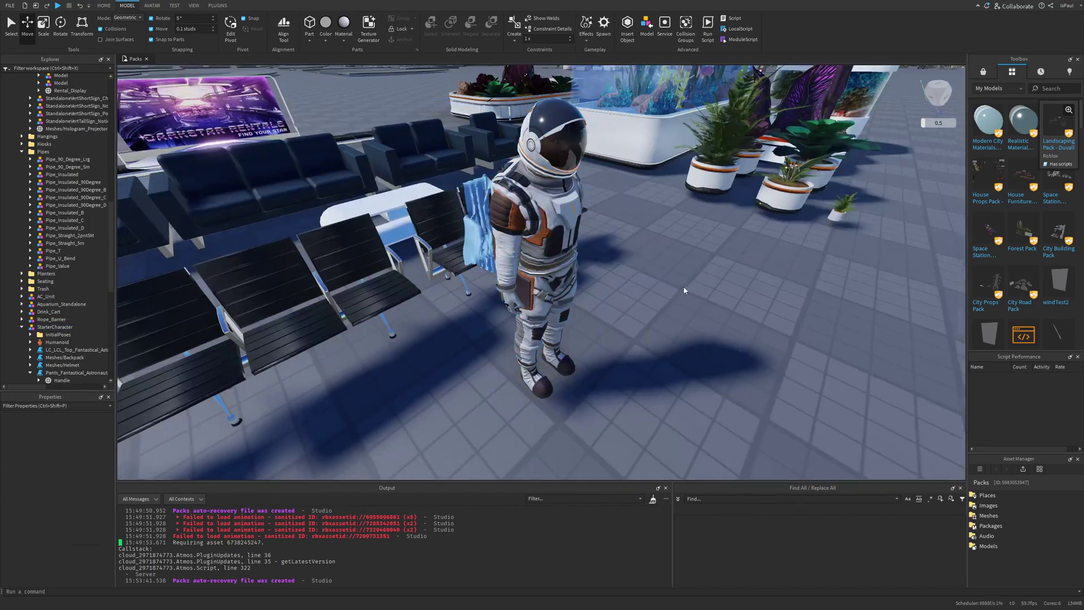
{"action": "right_click_drag", "start_coordinate": [684, 290], "coordinate": [604, 270]}
{"action": "left_click", "coordinate": [605, 270]}
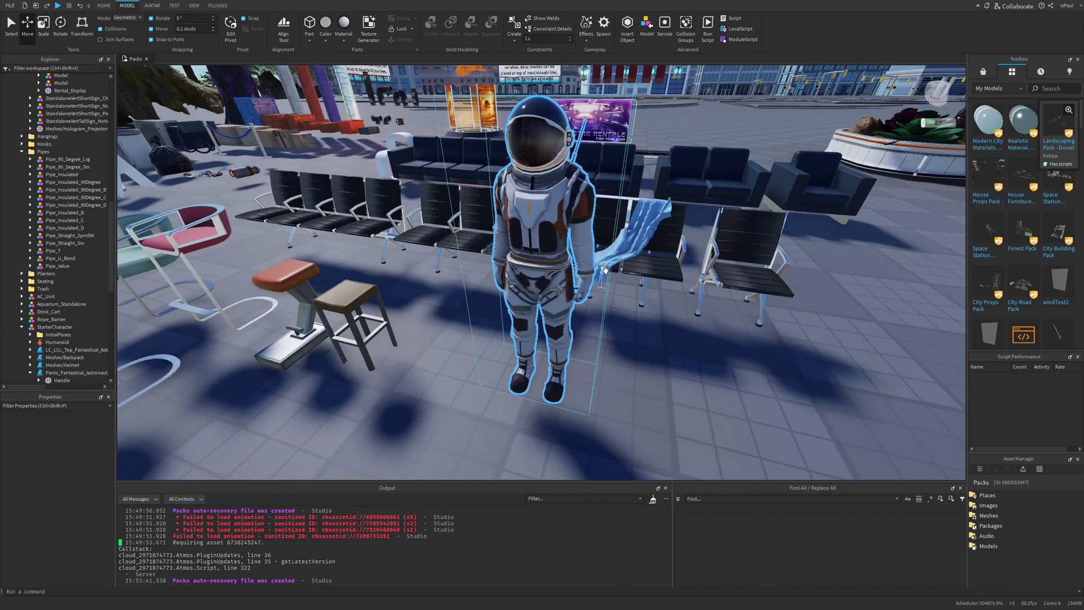
{"action": "left_click", "coordinate": [710, 330]}
{"action": "right_click_drag", "start_coordinate": [711, 329], "coordinate": [651, 328]}
{"action": "scroll", "coordinate": [593, 342], "scroll_direction": "down", "scroll_amount": 5}
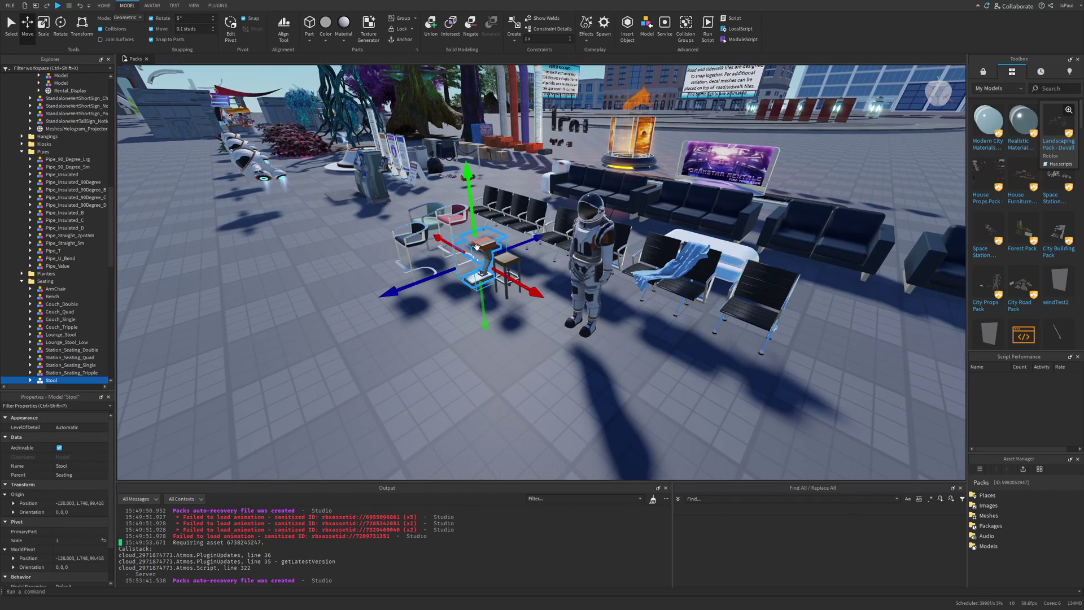
- Focus on the square-seat stool and the orange-topped stool beside the astronaut and inspect them up close
{"action": "left_click", "coordinate": [506, 262]}
{"action": "key", "text": "f"}
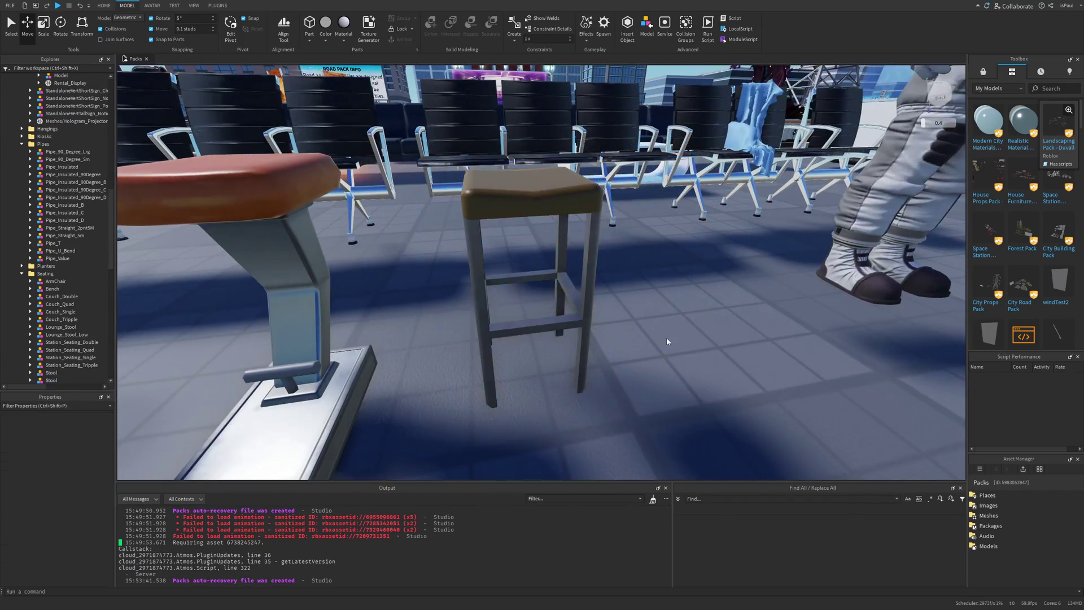
{"action": "scroll", "coordinate": [666, 342], "scroll_direction": "down", "scroll_amount": 5}
{"action": "left_click", "coordinate": [497, 239]}
{"action": "key", "text": "f"}
{"action": "scroll", "coordinate": [519, 244], "scroll_direction": "down", "scroll_amount": 5}
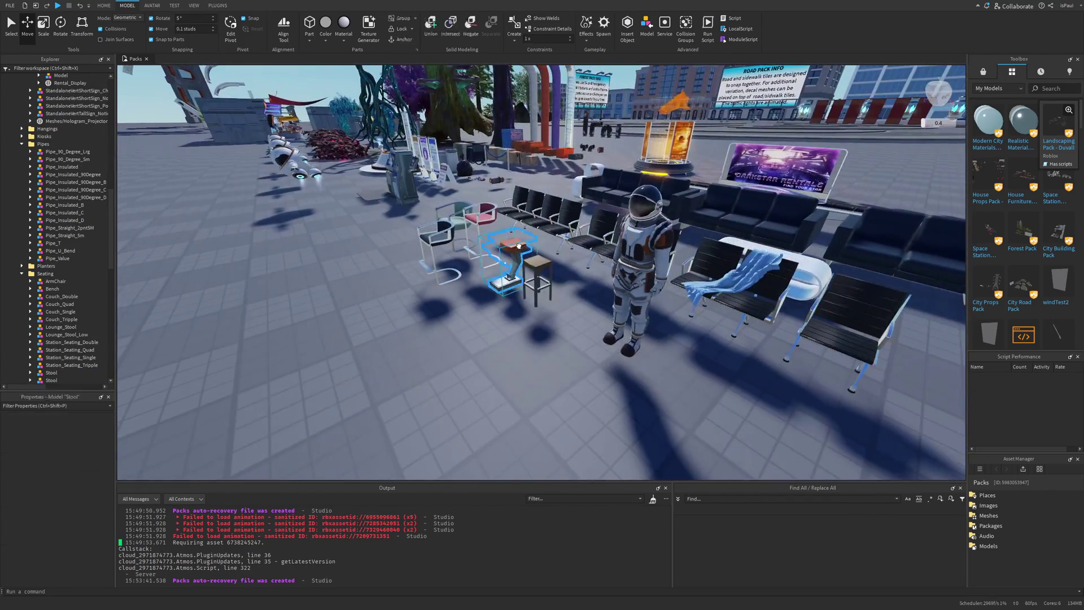
{"action": "left_click", "coordinate": [519, 244]}
{"action": "key", "text": "f"}
{"action": "scroll", "coordinate": [462, 353], "scroll_direction": "down", "scroll_amount": 5}
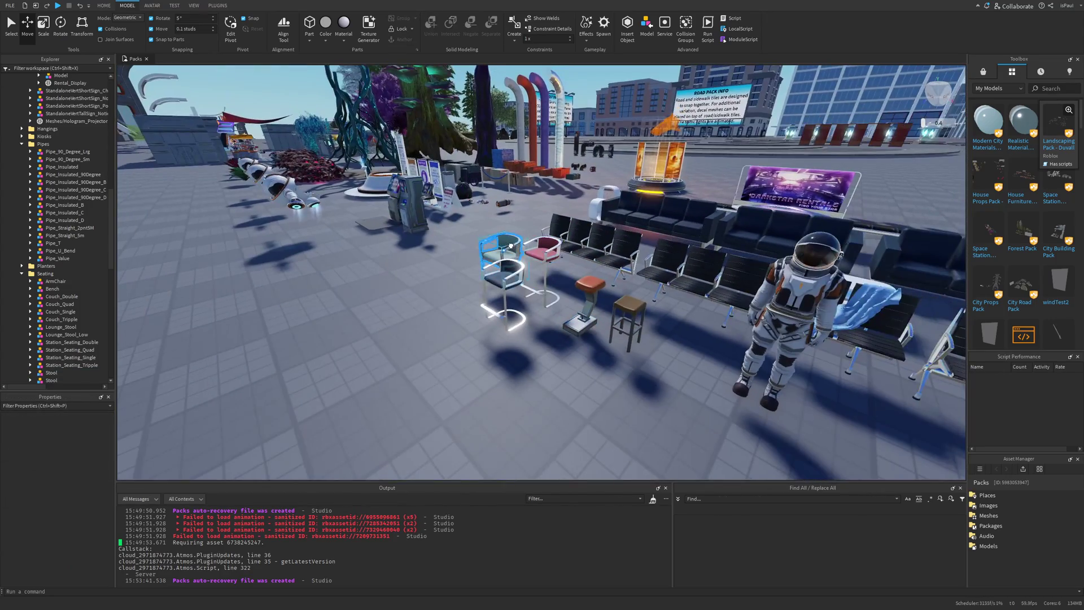
- Focus on the teal chair in the Space Station seating and view it with the surrounding chairs
{"action": "left_click", "coordinate": [496, 251]}
{"action": "key", "text": "f"}
{"action": "right_click_drag", "start_coordinate": [621, 339], "coordinate": [669, 367]}
{"action": "left_click", "coordinate": [666, 365]}
{"action": "scroll", "coordinate": [663, 365], "scroll_direction": "down", "scroll_amount": 5}
{"action": "left_click", "coordinate": [579, 307]}
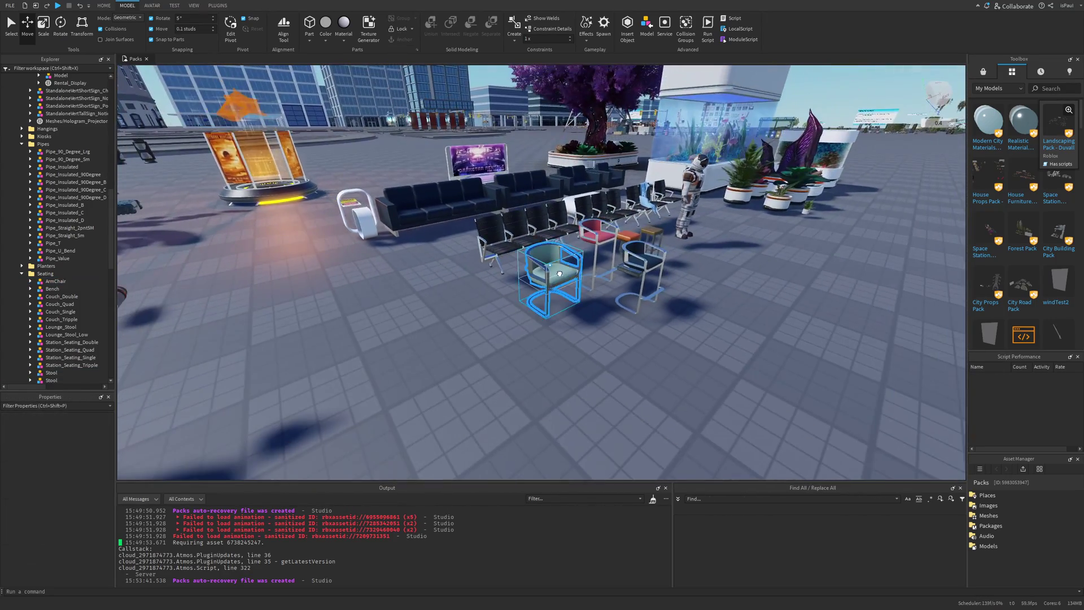
- Focus on the teal armchair again and view it from a wider angle with the surrounding seating
{"action": "key", "text": "f"}
{"action": "scroll", "coordinate": [669, 367], "scroll_direction": "down", "scroll_amount": 5}
{"action": "left_click", "coordinate": [590, 308]}
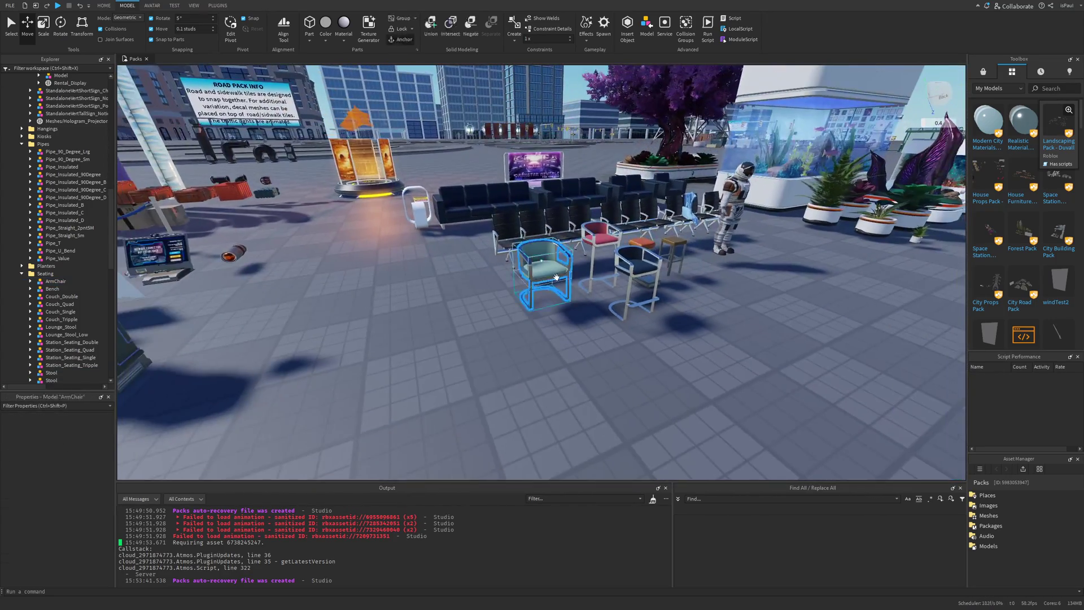
{"action": "key", "text": "f"}
{"action": "right_click_drag", "start_coordinate": [556, 312], "coordinate": [698, 348]}
- Inspect the potted plants beside the aquarium and the large alien planter next to the terrarium
{"action": "left_click", "coordinate": [698, 348]}
{"action": "scroll", "coordinate": [698, 348], "scroll_direction": "down", "scroll_amount": 5}
{"action": "scroll", "coordinate": [697, 347], "scroll_direction": "up", "scroll_amount": 10}
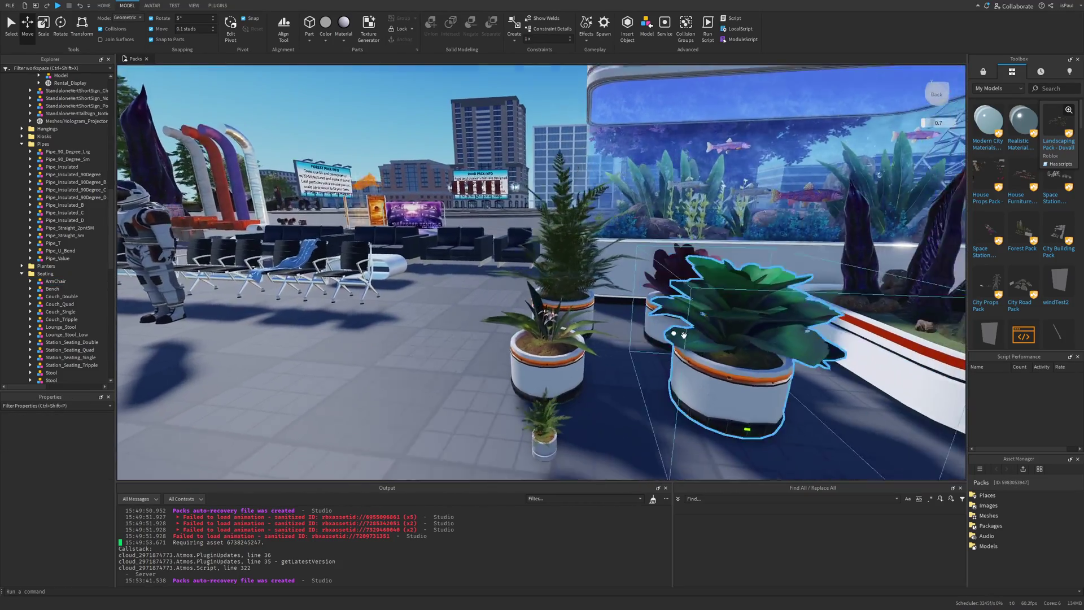
{"action": "scroll", "coordinate": [683, 335], "scroll_direction": "up", "scroll_amount": 10}
{"action": "key", "text": "d"}
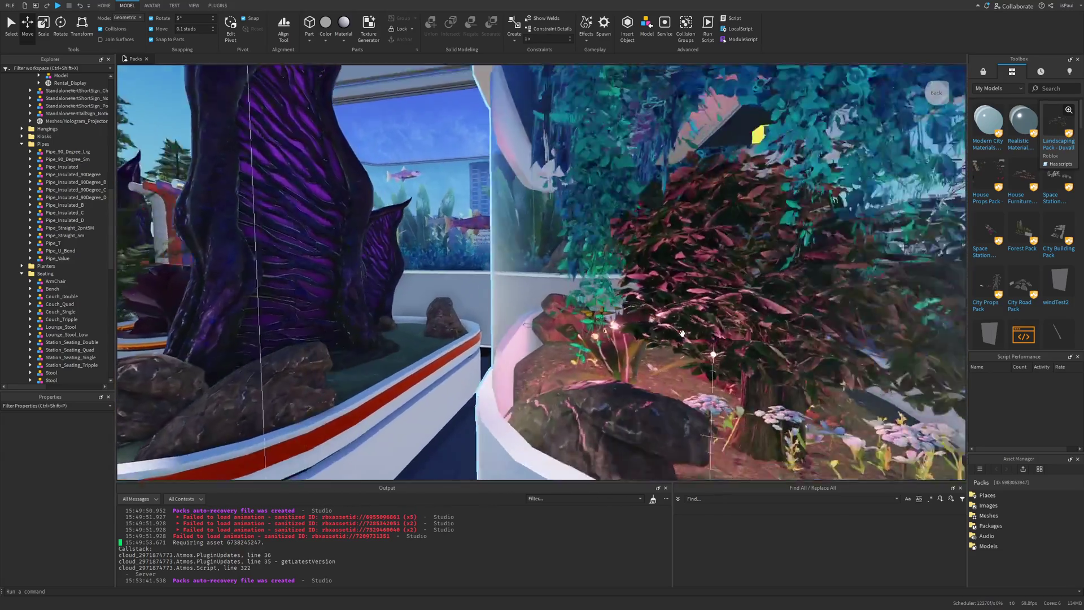
- Run the simulation and view the aquarium's fish, bubbles, plants and rocks from several sides
{"action": "right_click_drag", "start_coordinate": [682, 334], "coordinate": [606, 270]}
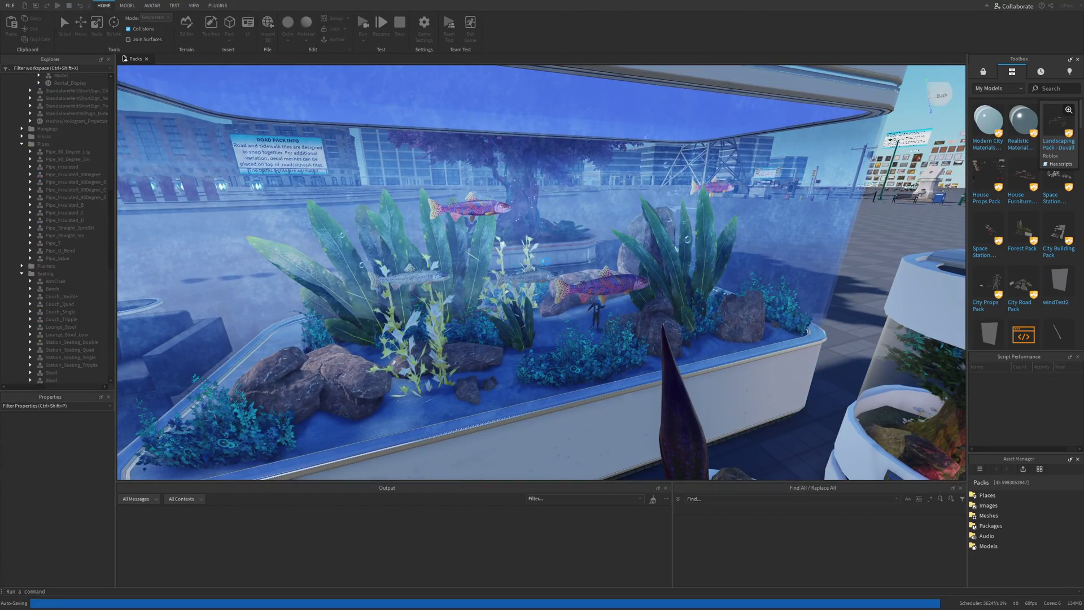
{"action": "key", "text": "F8"}
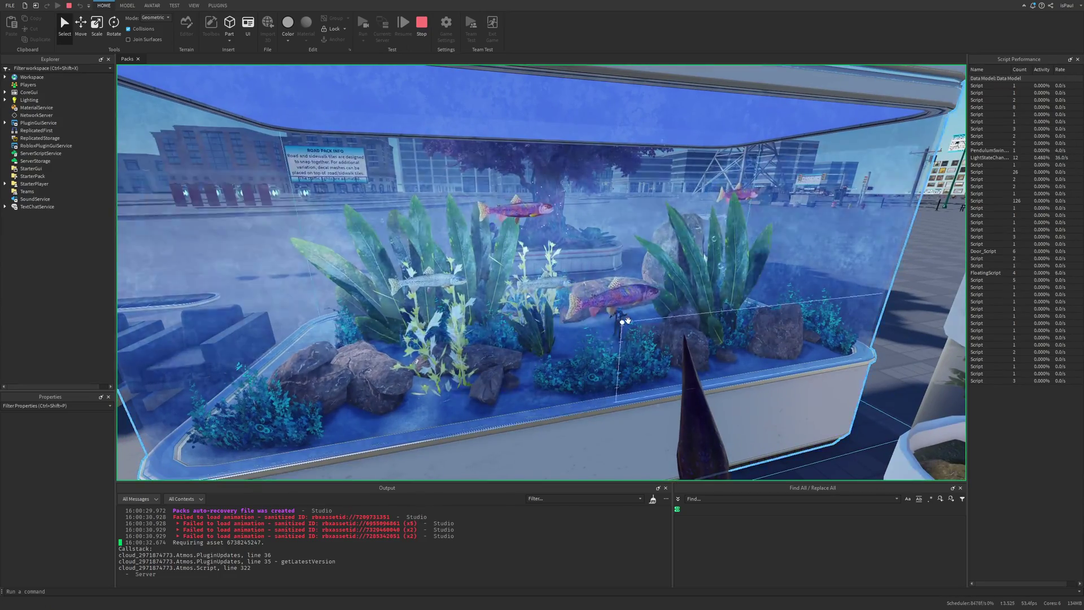
{"action": "key", "text": "d"}
{"action": "key", "text": "d"}
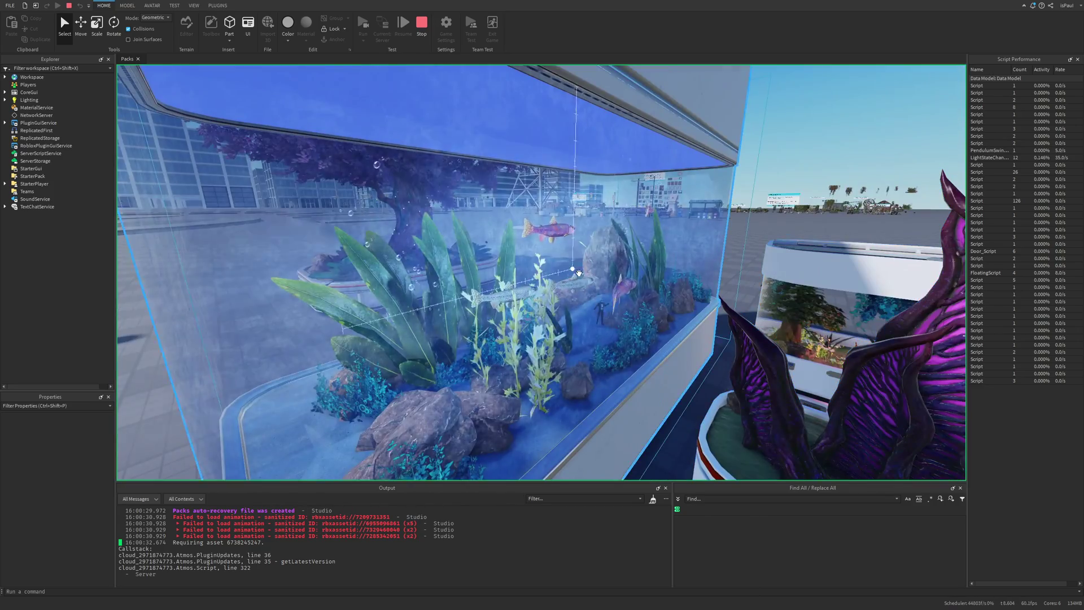
{"action": "key", "text": "w"}
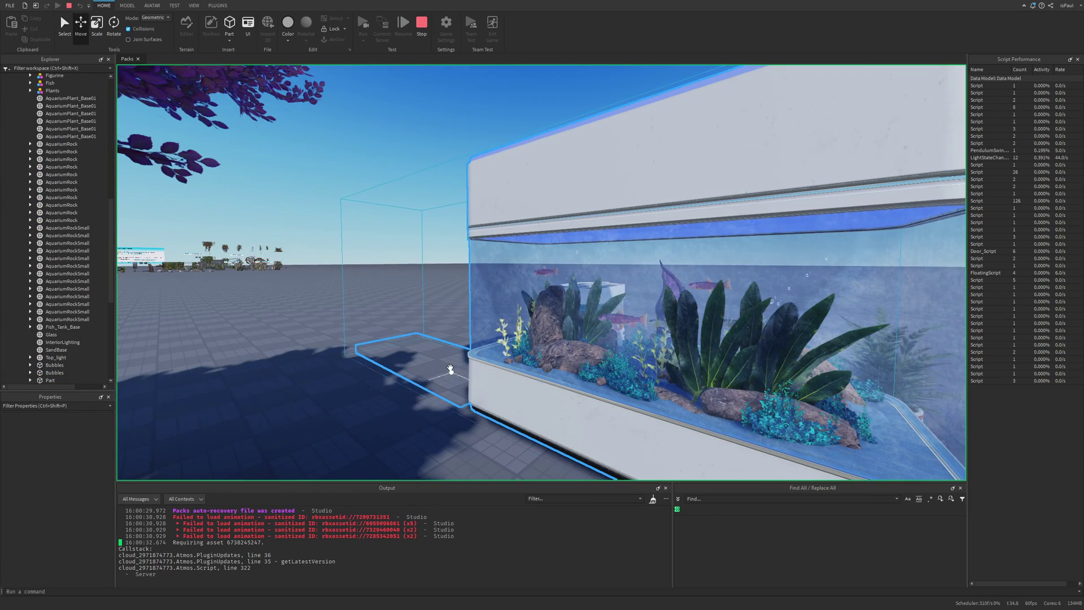
{"action": "key", "text": "s"}
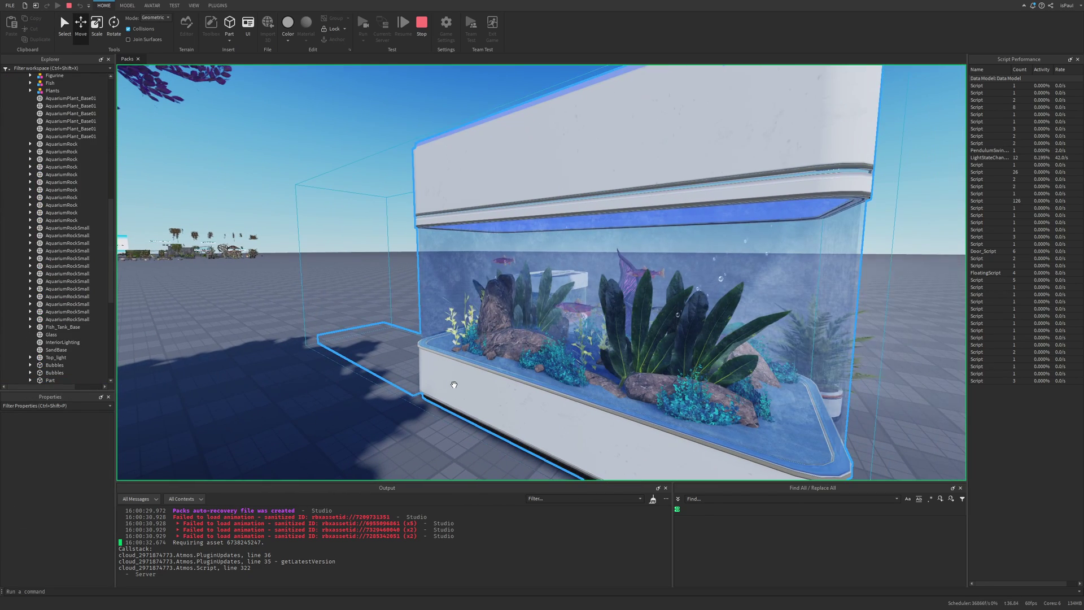
- Examine the terrarium's flowers, rocks and butterflies up close in the running simulation
{"action": "key", "text": "w"}
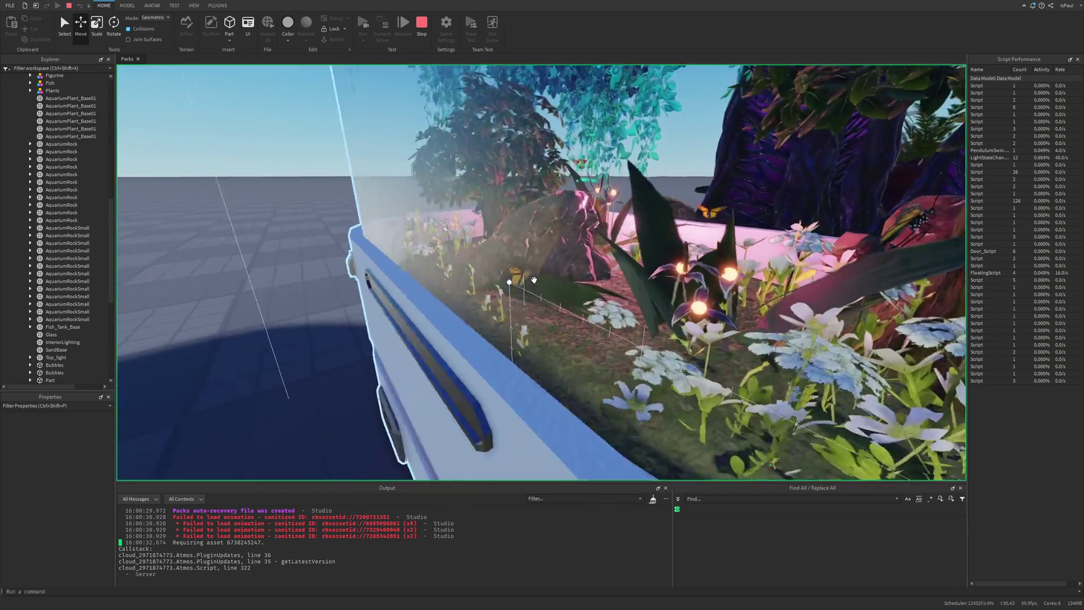
{"action": "key", "text": "w"}
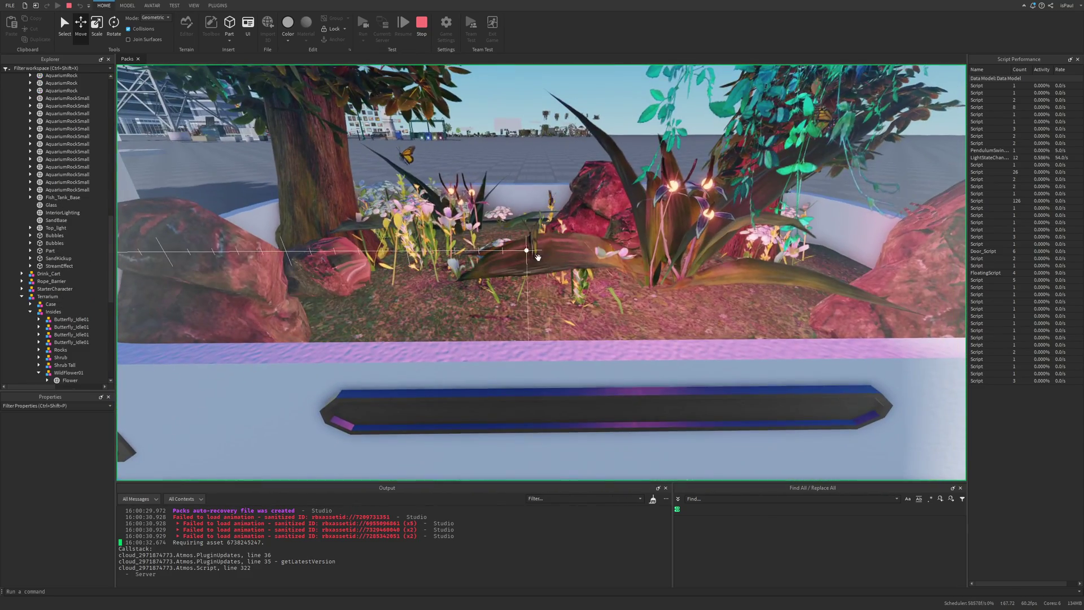
{"action": "mouse_move", "coordinate": [537, 258]}
{"action": "right_mouse_down"}
{"action": "mouse_move", "coordinate": [568, 261]}
{"action": "mouse_move", "coordinate": [540, 276]}
{"action": "right_mouse_up"}
- View the hovering white robots near the kiosks in action, select the nearest one, and stop the simulation
{"action": "scroll", "coordinate": [562, 276], "scroll_direction": "down", "scroll_amount": 5}
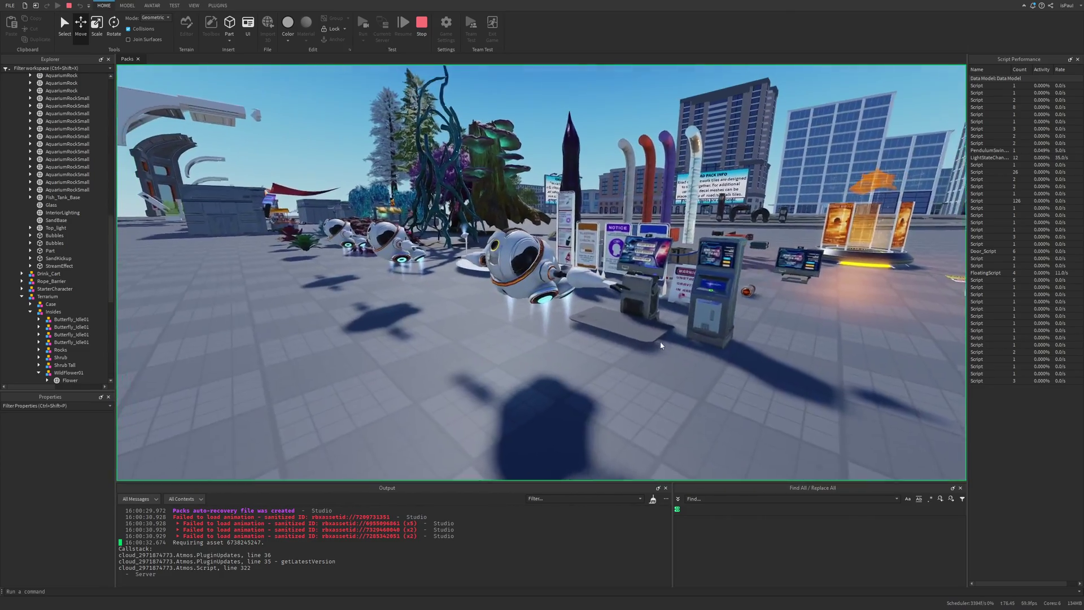
{"action": "scroll", "coordinate": [662, 346], "scroll_direction": "up", "scroll_amount": 5}
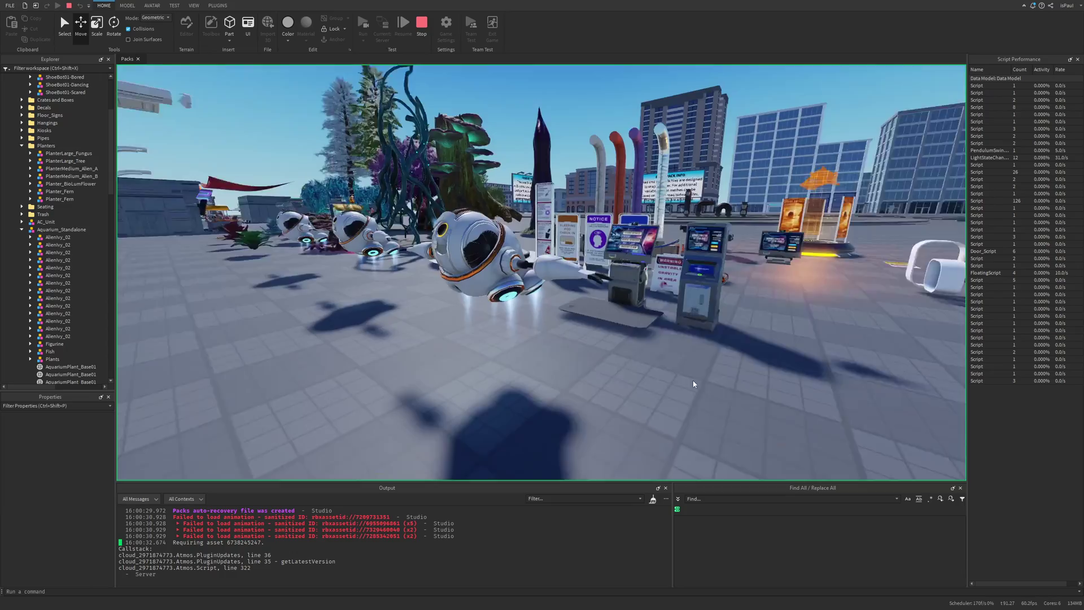
{"action": "left_click", "coordinate": [652, 361]}
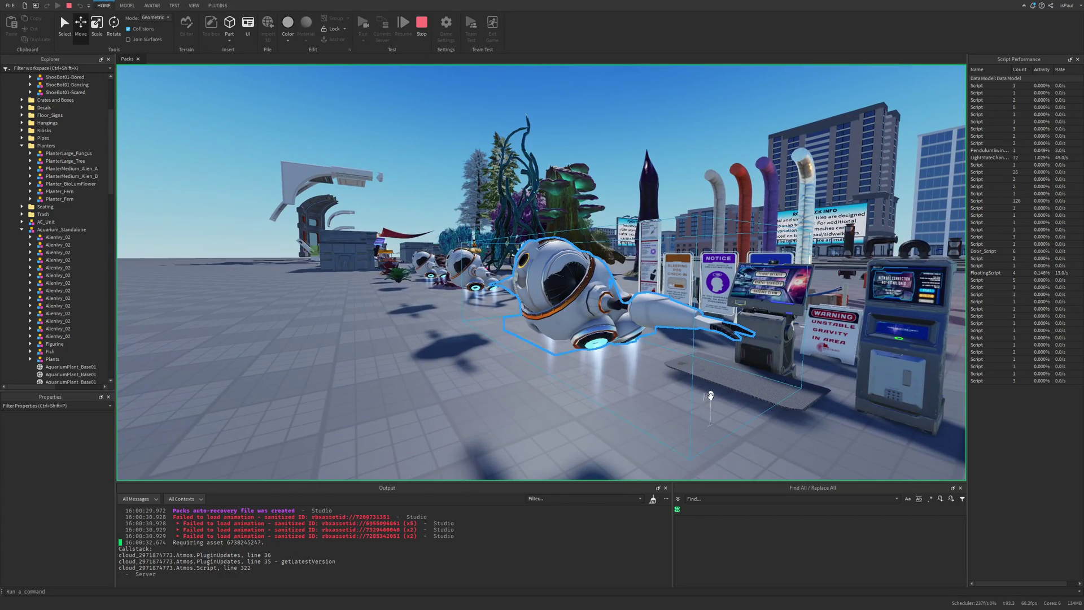
{"action": "scroll", "coordinate": [711, 398], "scroll_direction": "down", "scroll_amount": 4}
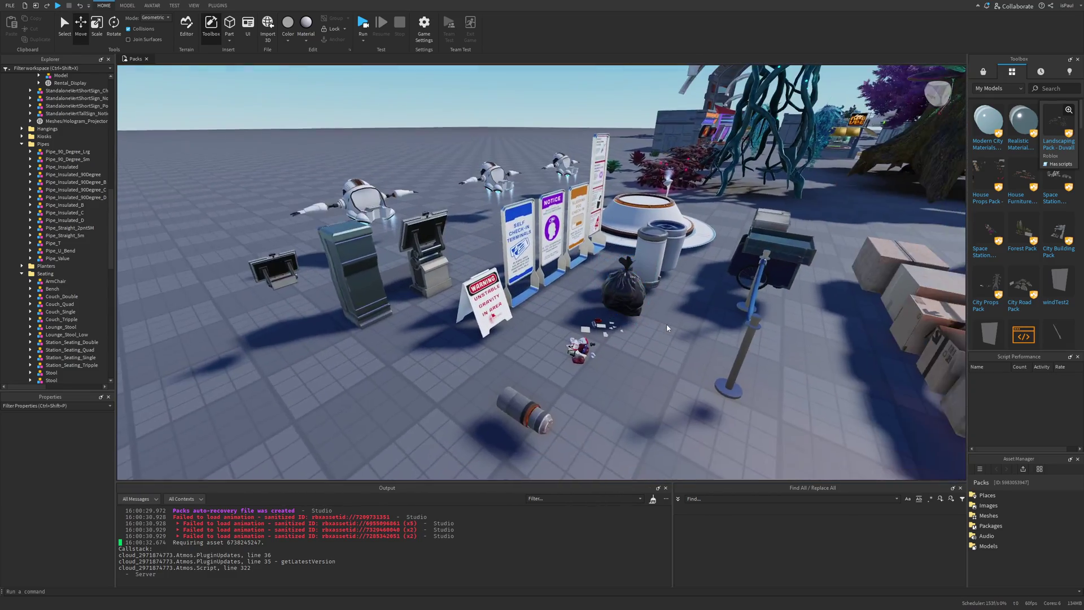
- Examine the standing information signs, trash bag, scattered litter and trash bins from several angles
{"action": "scroll", "coordinate": [666, 323], "scroll_direction": "up", "scroll_amount": 5}
{"action": "scroll", "coordinate": [461, 270], "scroll_direction": "down", "scroll_amount": 3}
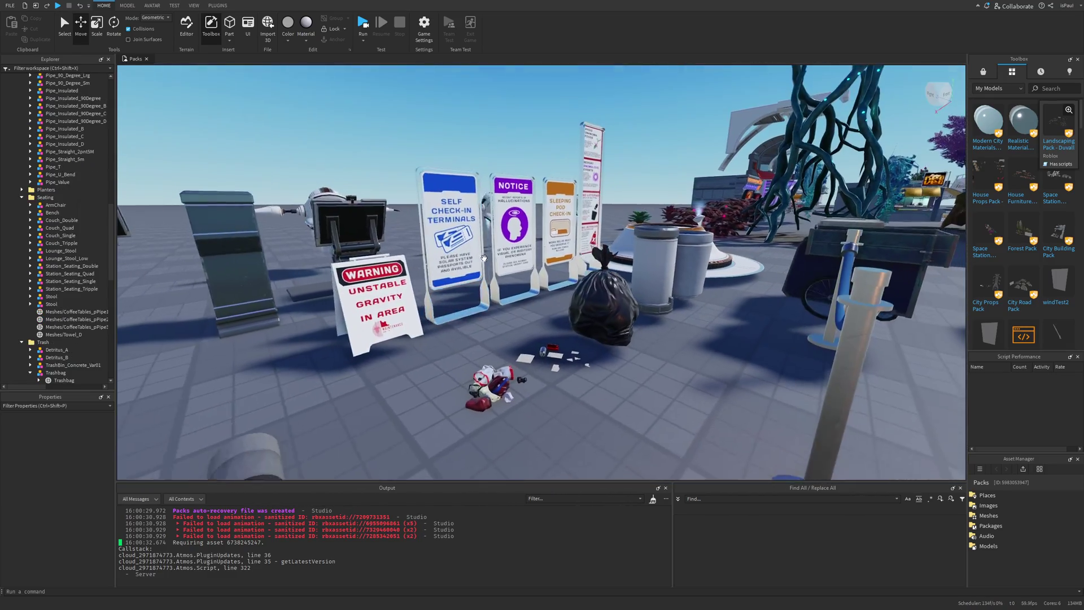
{"action": "scroll", "coordinate": [657, 323], "scroll_direction": "up", "scroll_amount": 4}
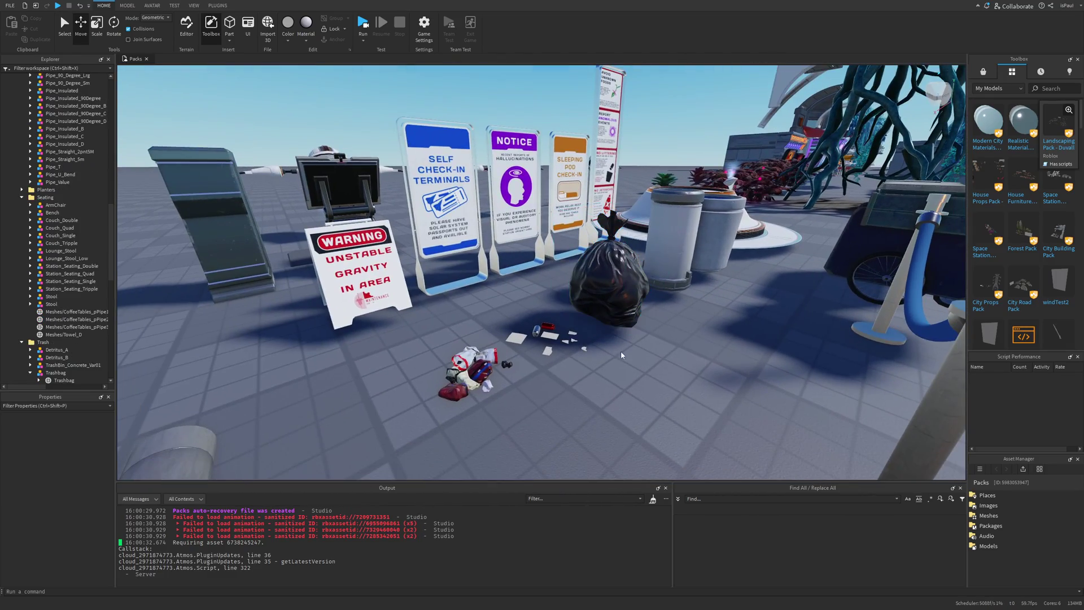
{"action": "right_click_drag", "start_coordinate": [668, 352], "coordinate": [667, 409]}
{"action": "scroll", "coordinate": [666, 409], "scroll_direction": "down", "scroll_amount": 4}
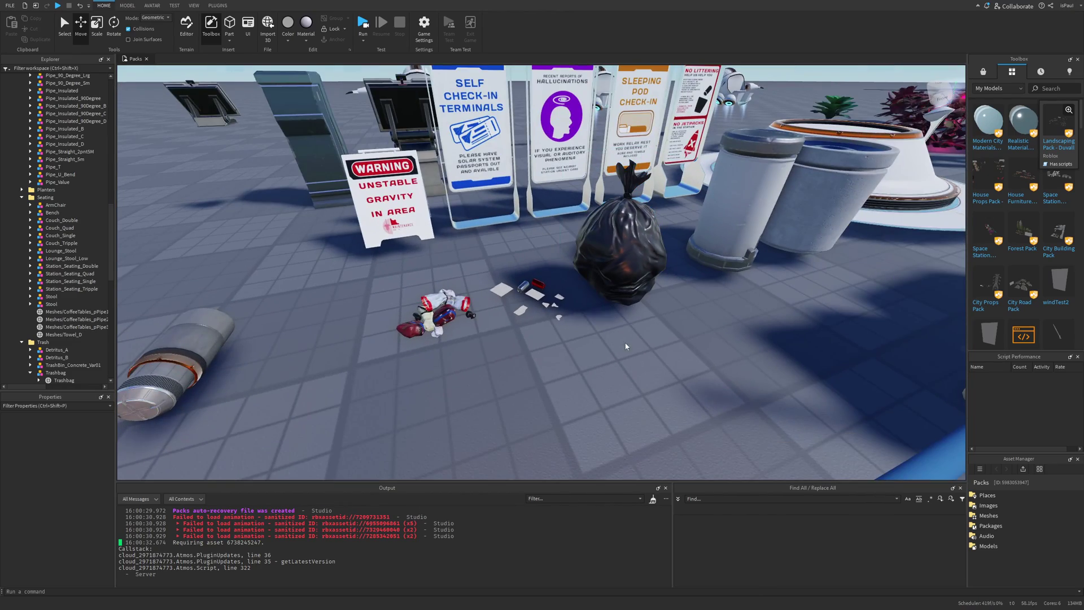
{"action": "right_click_drag", "start_coordinate": [633, 350], "coordinate": [592, 329]}
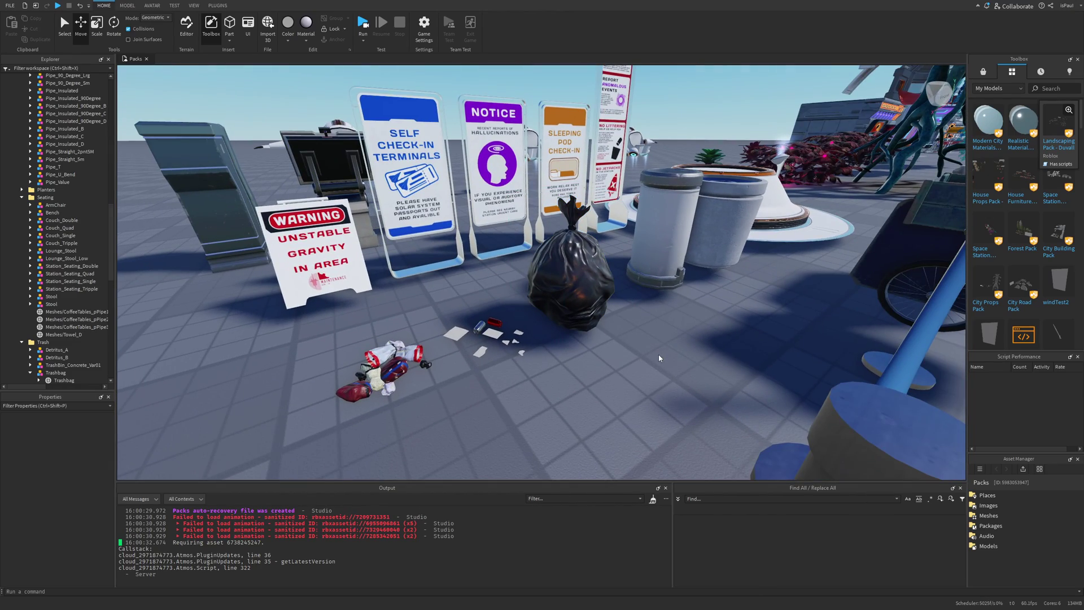
{"action": "right_click_drag", "start_coordinate": [659, 354], "coordinate": [604, 372]}
- Move from the trash props to the cargo crates and inspect the dark briefcase up close
{"action": "scroll", "coordinate": [637, 355], "scroll_direction": "up", "scroll_amount": 3}
{"action": "scroll", "coordinate": [638, 356], "scroll_direction": "down", "scroll_amount": 5}
{"action": "scroll", "coordinate": [625, 367], "scroll_direction": "up", "scroll_amount": 2}
{"action": "scroll", "coordinate": [616, 356], "scroll_direction": "down", "scroll_amount": 3}
{"action": "scroll", "coordinate": [677, 339], "scroll_direction": "up", "scroll_amount": 5}
{"action": "scroll", "coordinate": [722, 330], "scroll_direction": "up", "scroll_amount": 2}
{"action": "scroll", "coordinate": [721, 332], "scroll_direction": "up", "scroll_amount": 2}
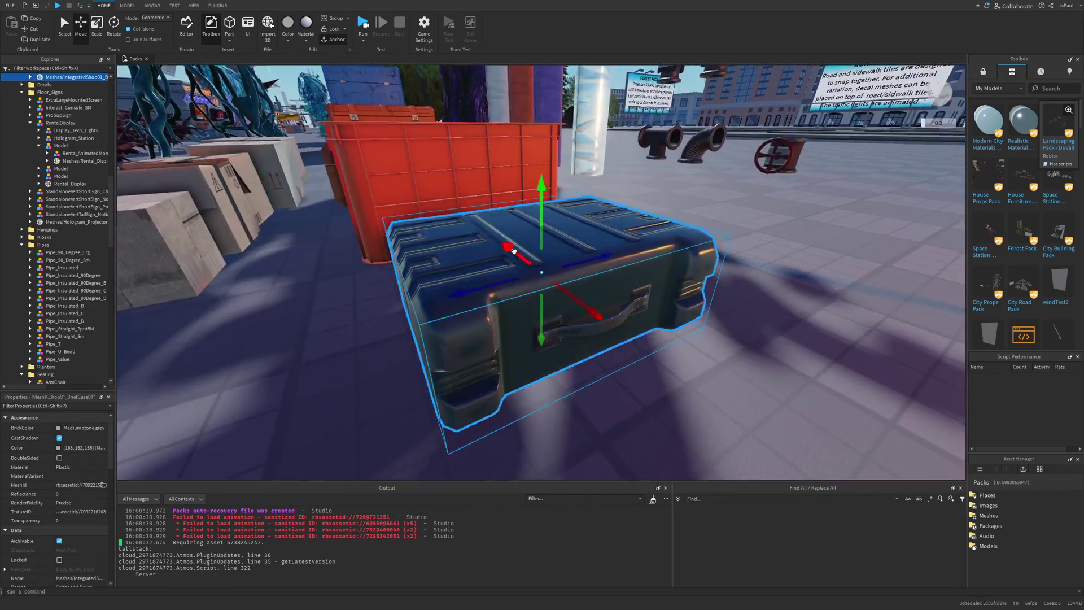
- Focus on the long cargo crate beside the open plastic bin and inspect the neighbouring orange crates
{"action": "scroll", "coordinate": [720, 332], "scroll_direction": "down", "scroll_amount": 6}
{"action": "left_click", "coordinate": [559, 209]}
{"action": "key", "text": "f"}
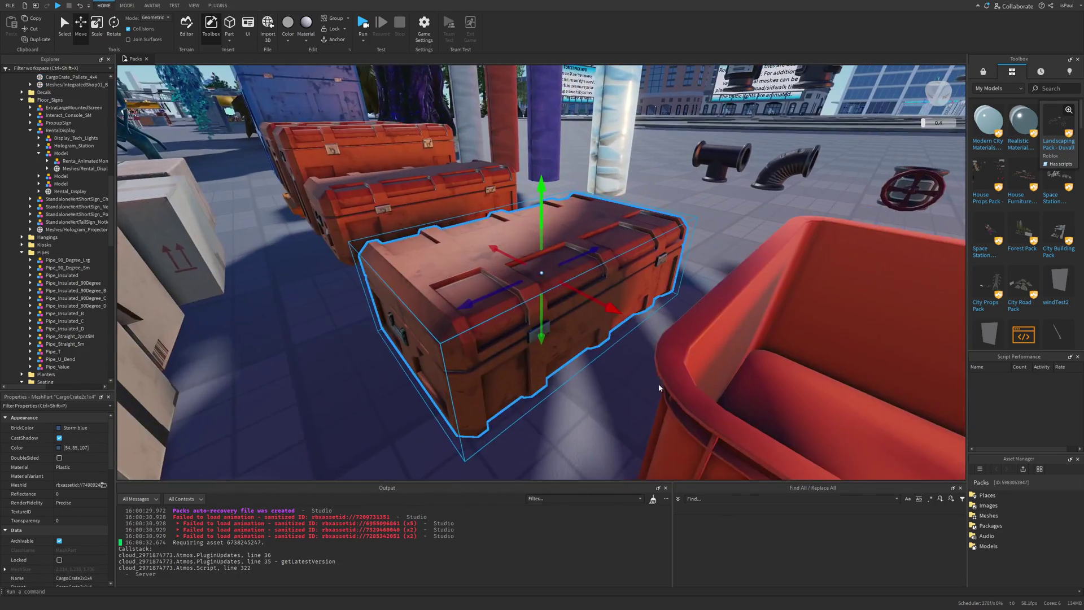
{"action": "right_click_drag", "start_coordinate": [659, 387], "coordinate": [649, 360]}
{"action": "left_click", "coordinate": [779, 362]}
{"action": "key", "text": "s"}
{"action": "left_click", "coordinate": [763, 268]}
{"action": "scroll", "coordinate": [762, 268], "scroll_direction": "up", "scroll_amount": 2}
{"action": "scroll", "coordinate": [763, 268], "scroll_direction": "down", "scroll_amount": 10}
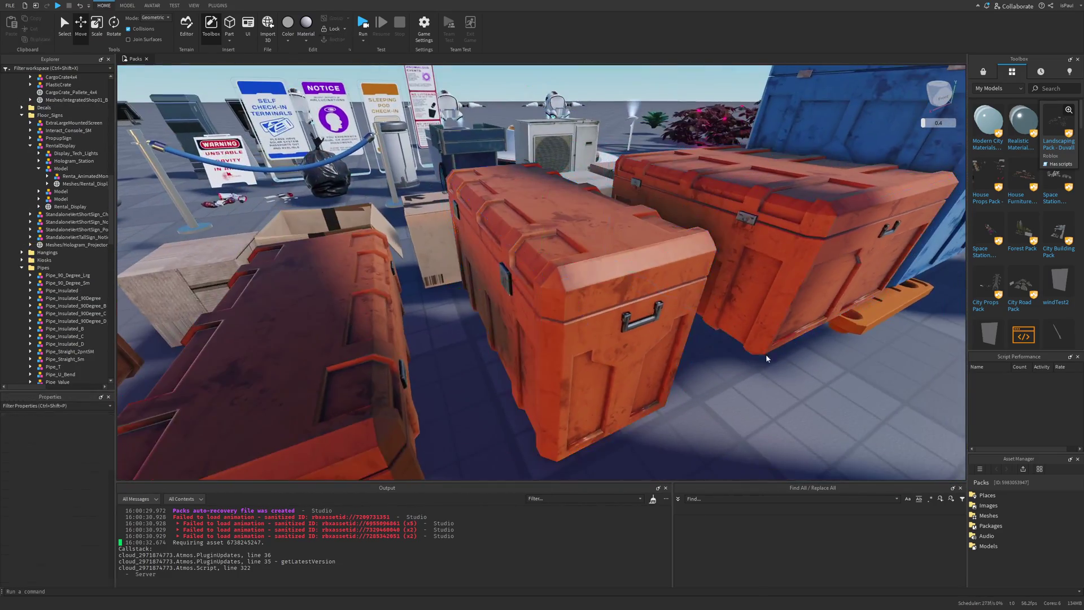
- Examine the alien landscaping plants, including the twisted vine structure, hanging teal foliage, purple tree and red shrubs
{"action": "scroll", "coordinate": [702, 306], "scroll_direction": "down", "scroll_amount": 5}
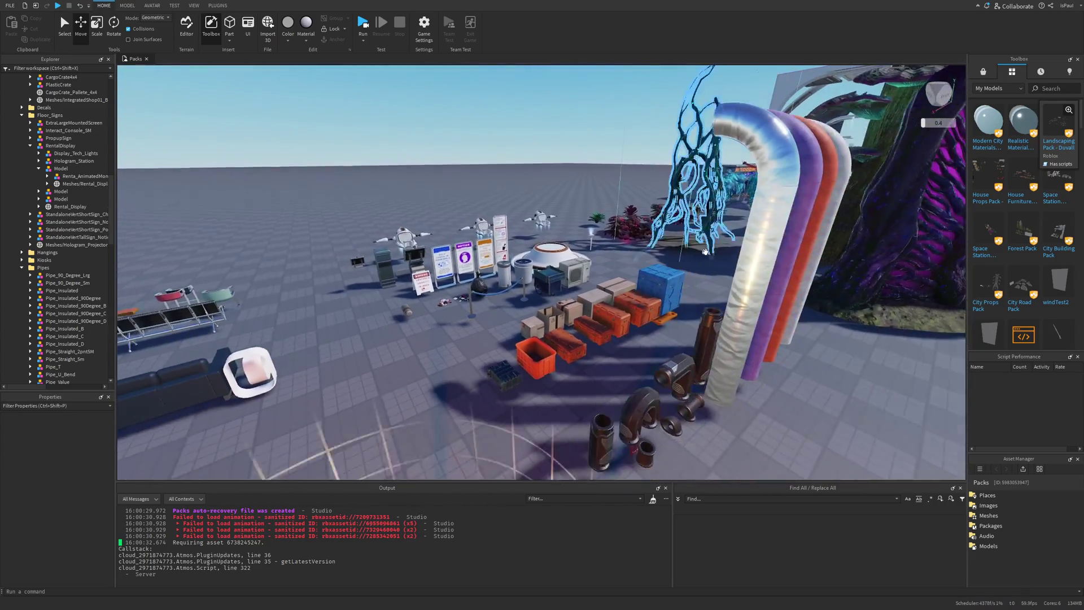
{"action": "scroll", "coordinate": [685, 367], "scroll_direction": "up", "scroll_amount": 10}
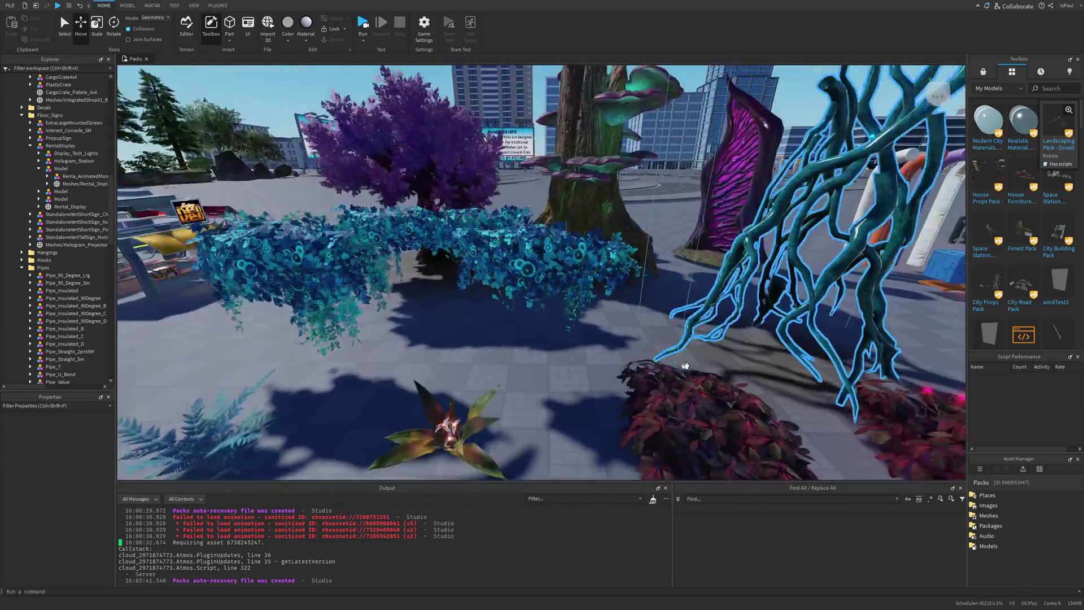
{"action": "scroll", "coordinate": [686, 366], "scroll_direction": "down", "scroll_amount": 3}
{"action": "right_click_drag", "start_coordinate": [685, 366], "coordinate": [617, 307]}
{"action": "scroll", "coordinate": [660, 305], "scroll_direction": "up", "scroll_amount": 5}
{"action": "left_click", "coordinate": [661, 305]}
{"action": "key", "text": "f"}
{"action": "scroll", "coordinate": [617, 308], "scroll_direction": "up", "scroll_amount": 5}
{"action": "scroll", "coordinate": [416, 295], "scroll_direction": "down", "scroll_amount": 5}
- View the whole cluster of Space Station Shops from above and from ground level
{"action": "right_click_drag", "start_coordinate": [417, 295], "coordinate": [691, 327]}
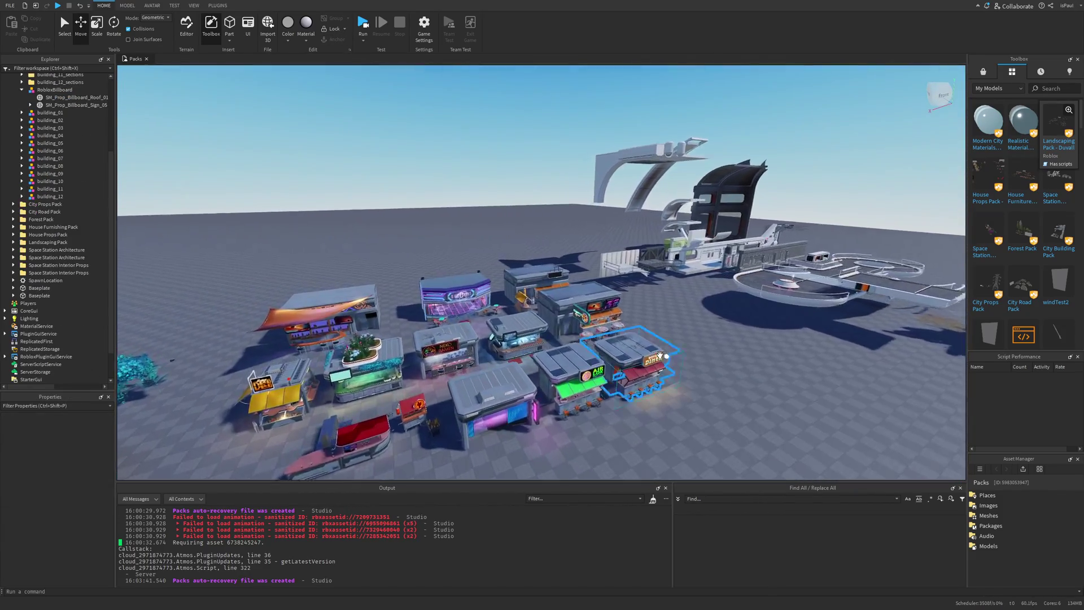
{"action": "middle_click_drag", "start_coordinate": [659, 354], "coordinate": [633, 301]}
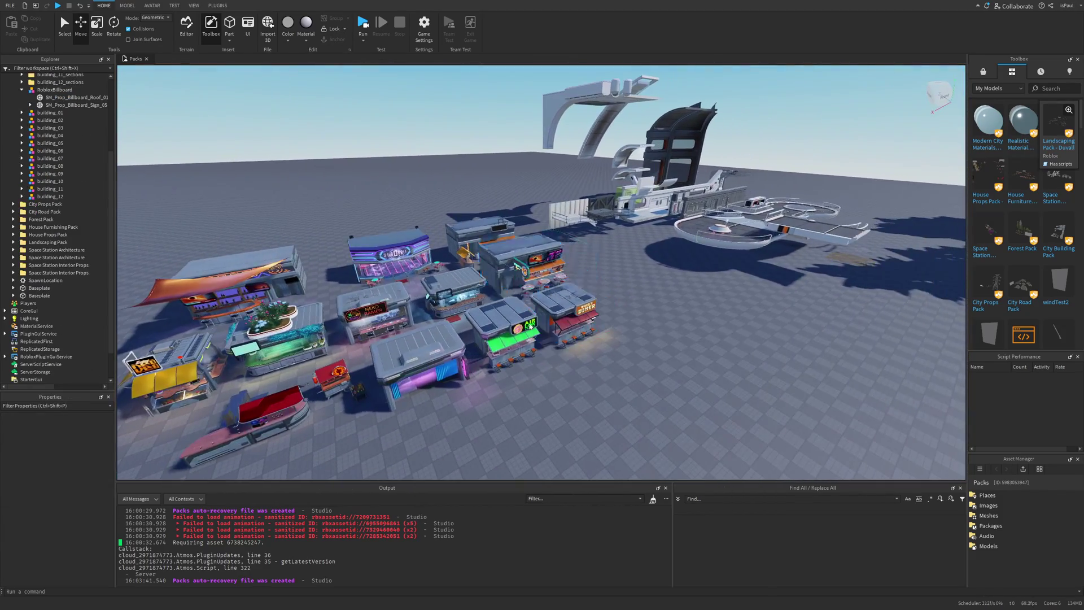
{"action": "scroll", "coordinate": [682, 328], "scroll_direction": "up", "scroll_amount": 5}
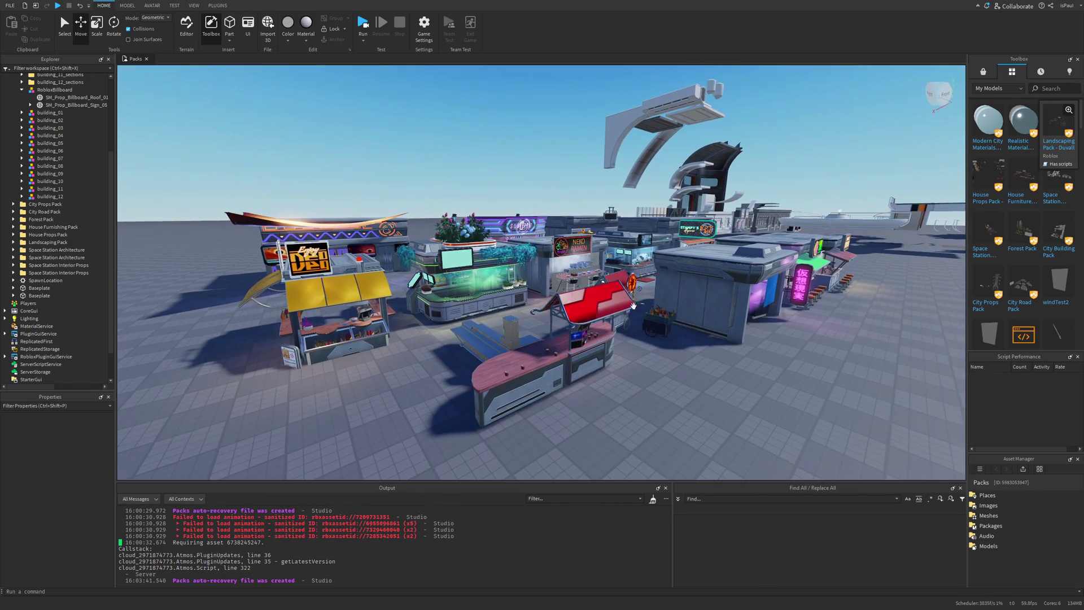
{"action": "right_click_drag", "start_coordinate": [687, 356], "coordinate": [593, 349]}
{"action": "right_click_drag", "start_coordinate": [682, 308], "coordinate": [637, 300]}
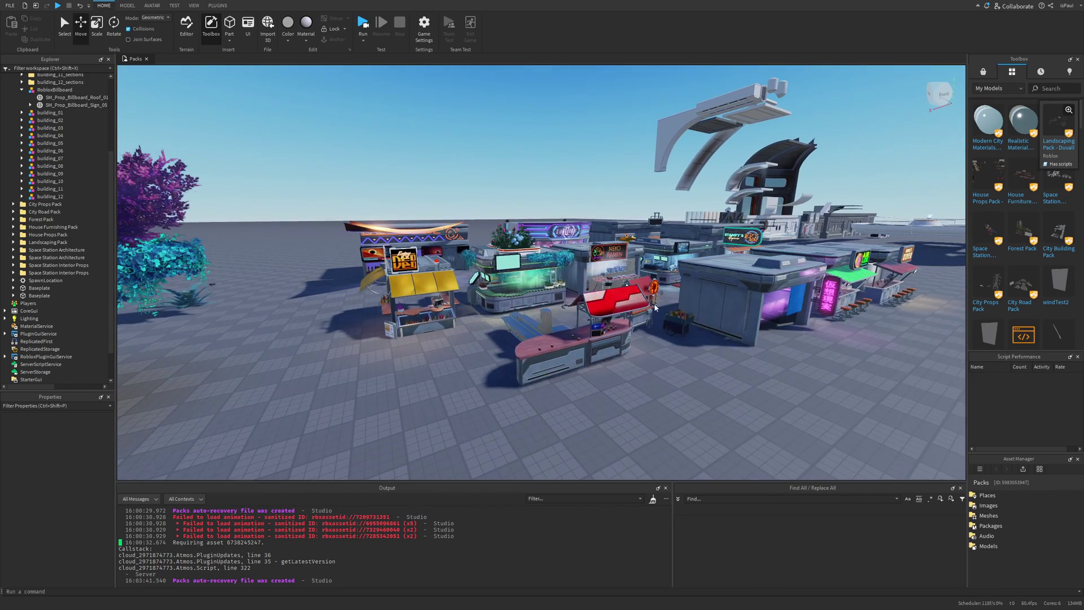
{"action": "right_click_drag", "start_coordinate": [744, 397], "coordinate": [736, 326]}
- Focus on a ramen bowl on the round table in Stampys_Shop and inspect it up close
{"action": "scroll", "coordinate": [734, 323], "scroll_direction": "down", "scroll_amount": 10}
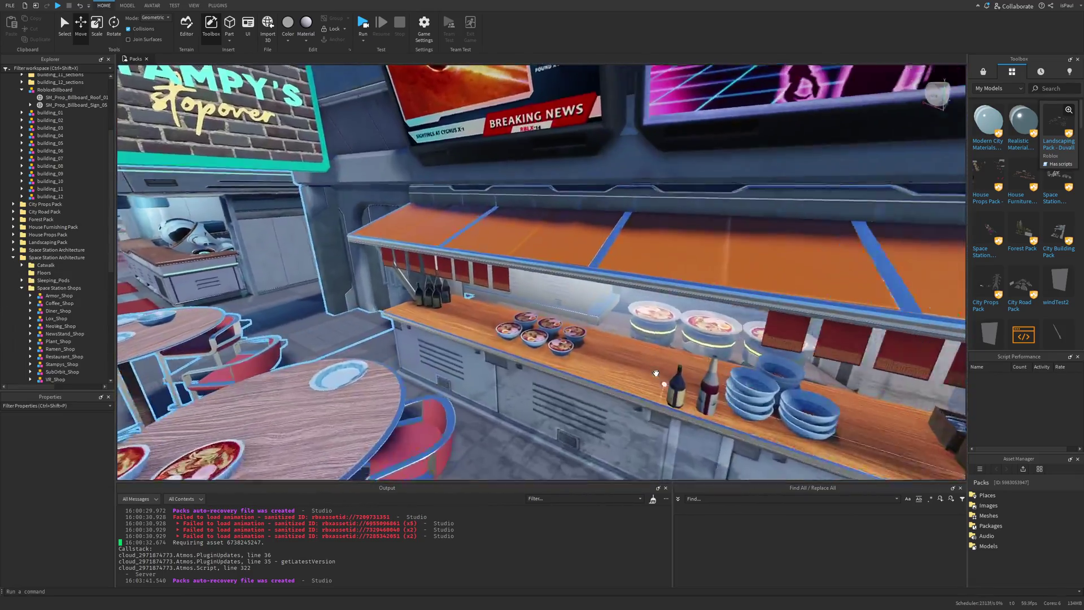
{"action": "key", "text": "f"}
{"action": "scroll", "coordinate": [524, 318], "scroll_direction": "down", "scroll_amount": 10}
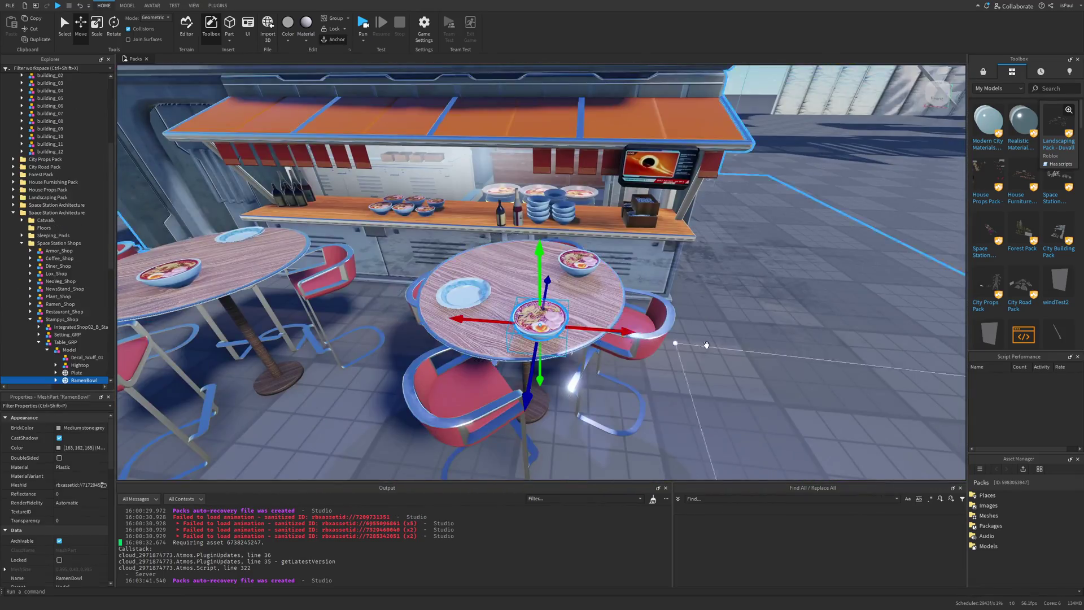
{"action": "scroll", "coordinate": [726, 258], "scroll_direction": "down", "scroll_amount": 5}
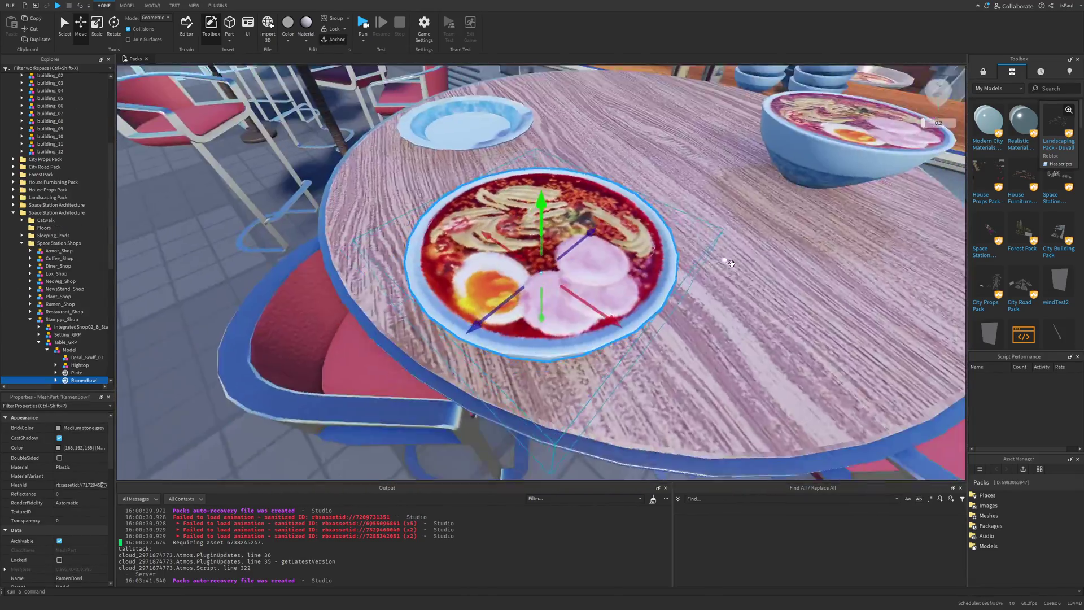
{"action": "right_click_drag", "start_coordinate": [726, 258], "coordinate": [493, 261]}
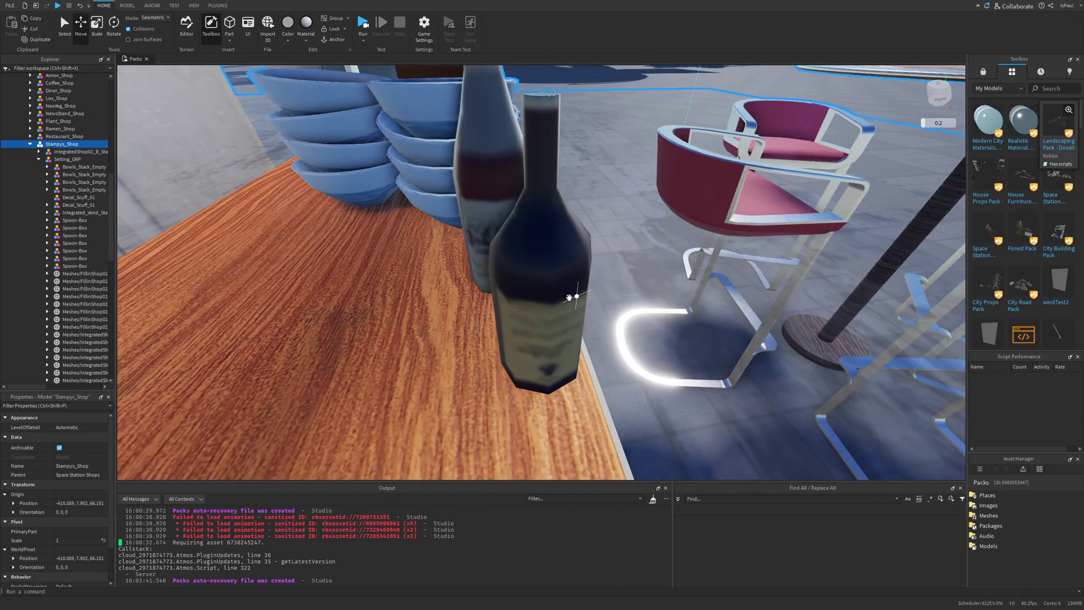
- Inspect the bottles on the Stampys_Shop counter and the coloured cart bottles at the neighbouring food stall
{"action": "right_click_drag", "start_coordinate": [567, 304], "coordinate": [666, 298]}
{"action": "scroll", "coordinate": [610, 309], "scroll_direction": "up", "scroll_amount": 8}
{"action": "scroll", "coordinate": [666, 298], "scroll_direction": "up", "scroll_amount": 3}
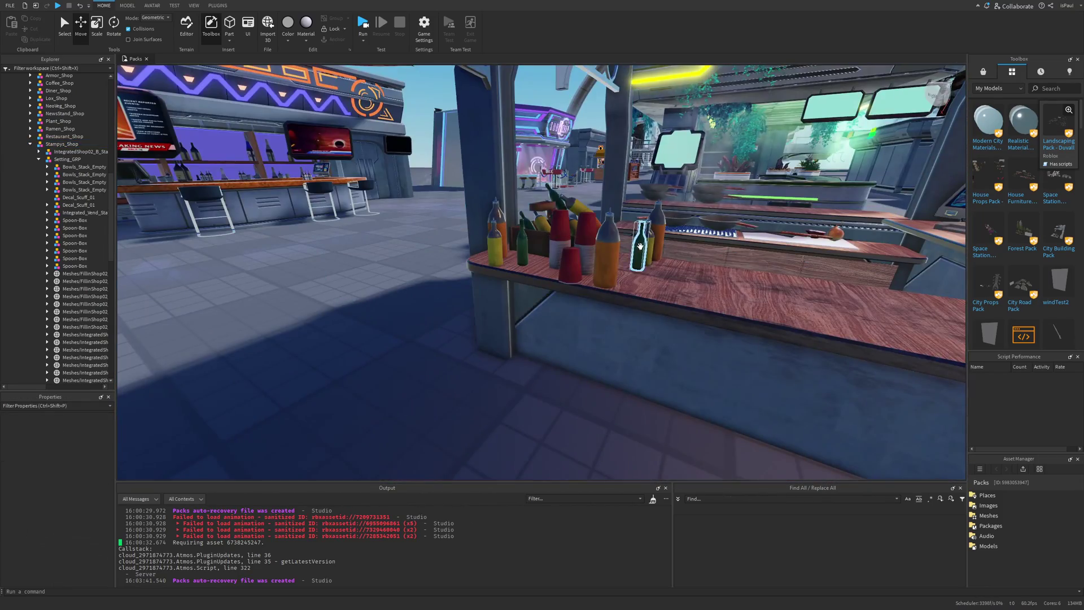
{"action": "scroll", "coordinate": [659, 259], "scroll_direction": "up", "scroll_amount": 5}
{"action": "scroll", "coordinate": [720, 249], "scroll_direction": "down", "scroll_amount": 5}
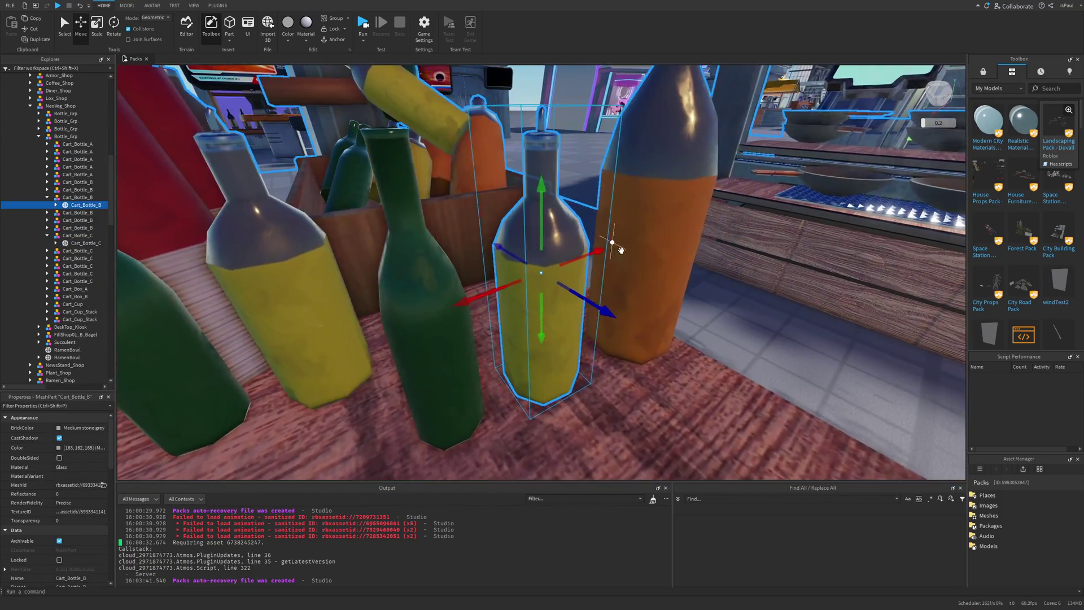
{"action": "left_click", "coordinate": [718, 274]}
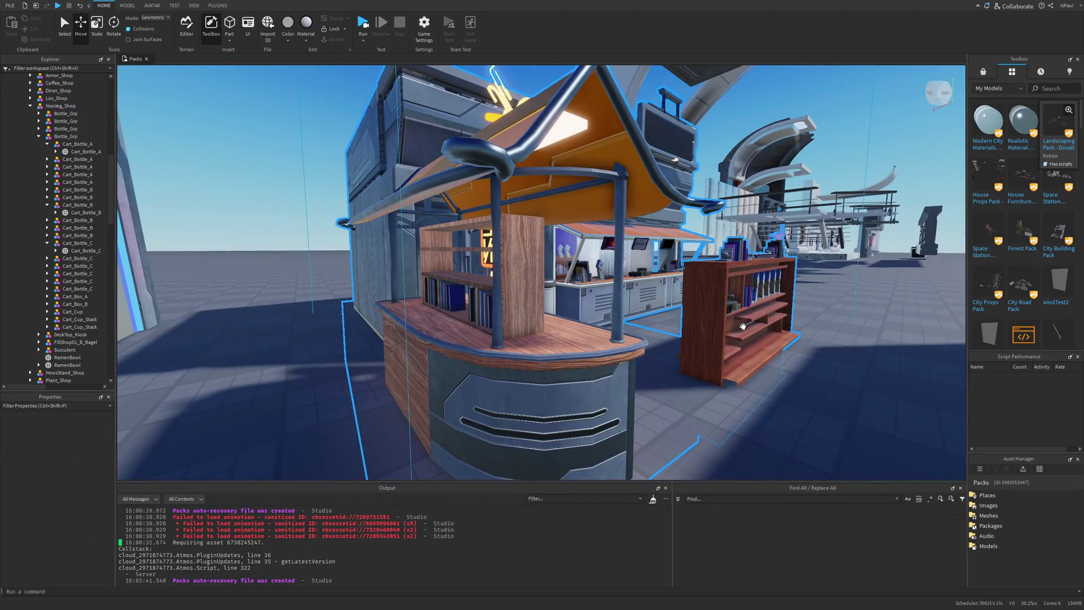
- Try sliding the WalkWay_ExitRound piece 19.3 studs along the space station walkway
{"action": "key", "text": "d"}
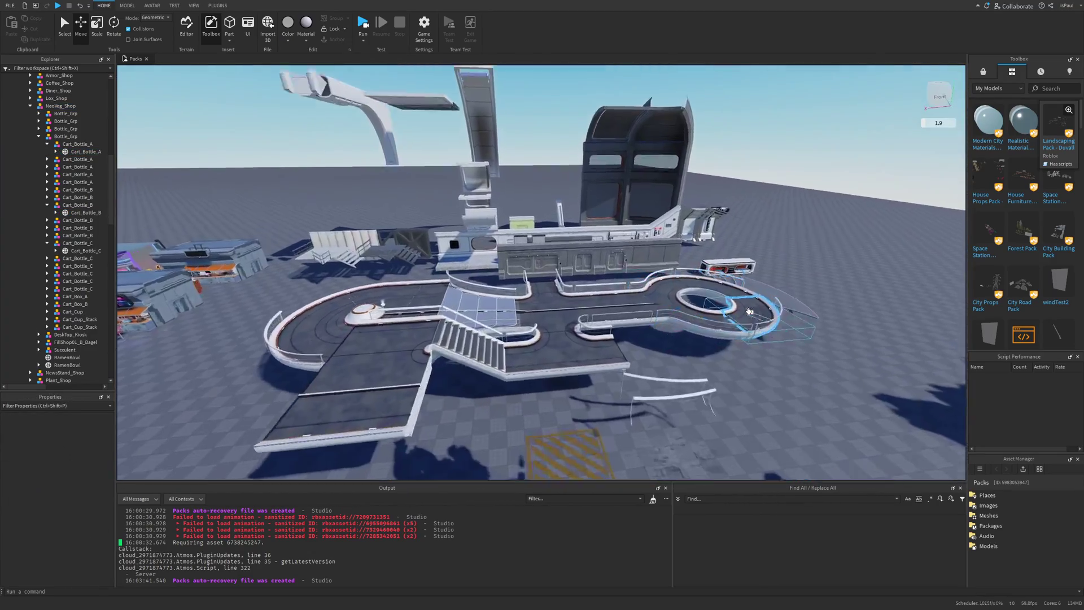
{"action": "scroll", "coordinate": [750, 311], "scroll_direction": "up", "scroll_amount": 4}
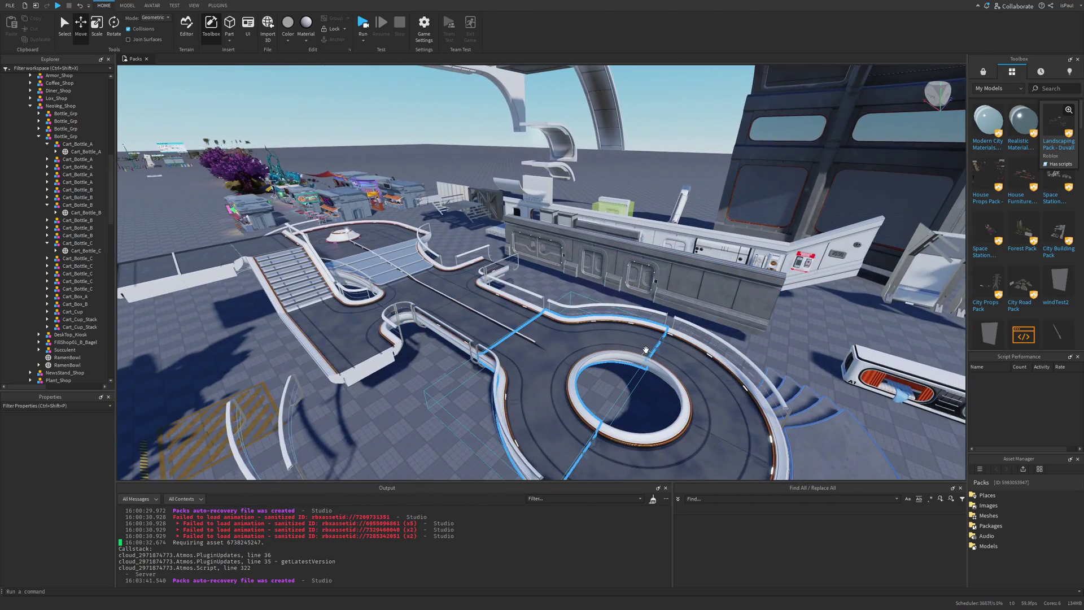
{"action": "left_click", "coordinate": [646, 350]}
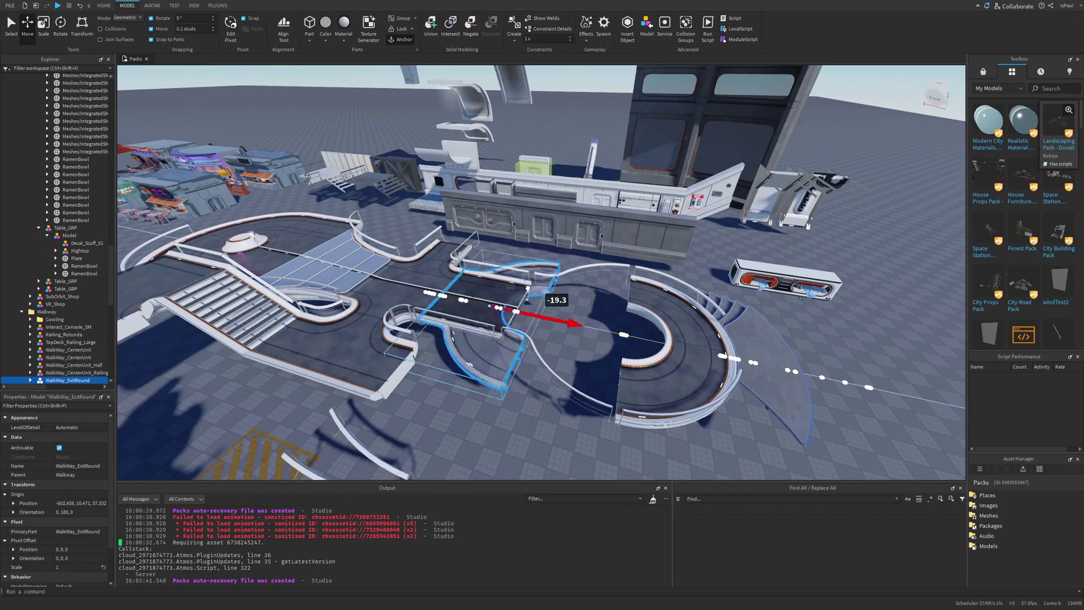
{"action": "left_click", "coordinate": [844, 367]}
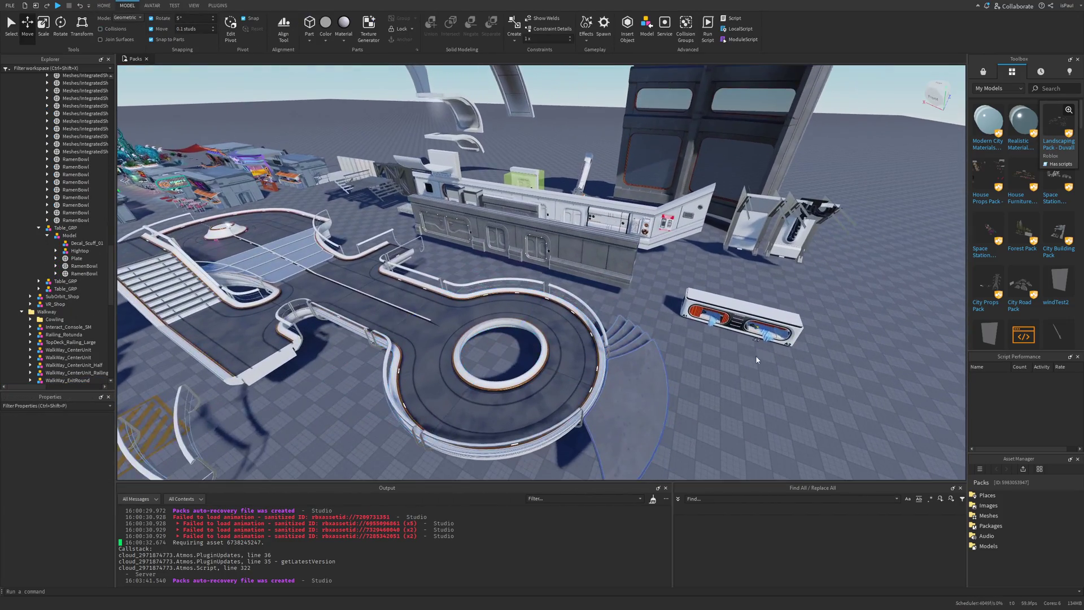
- Focus on the A2 sleeping pod beside the walkway and inspect its interior up close
{"action": "key", "text": "f"}
{"action": "left_click", "coordinate": [739, 333]}
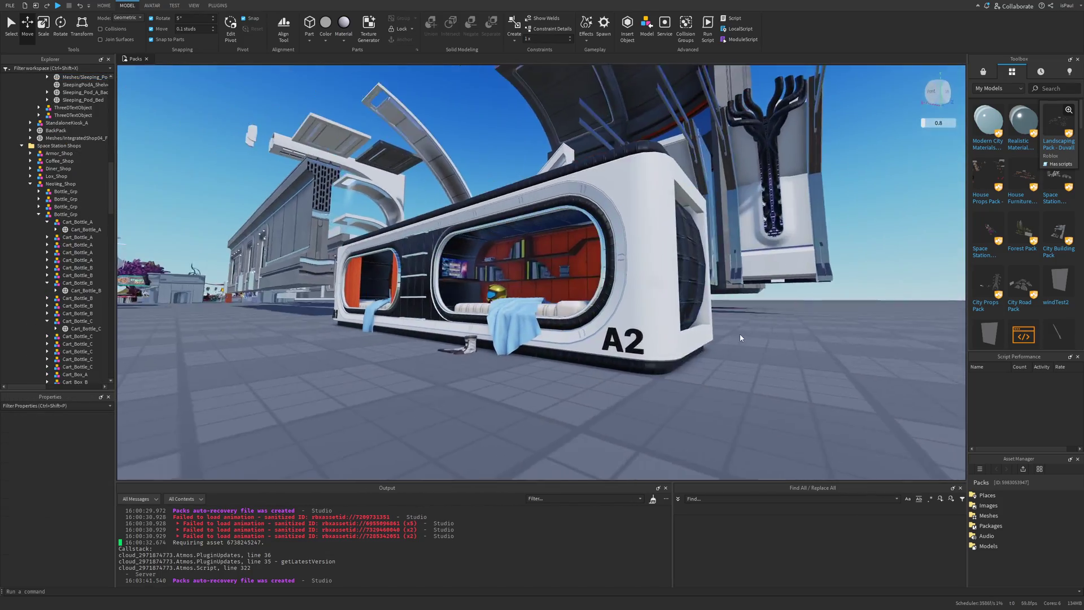
{"action": "scroll", "coordinate": [740, 334], "scroll_direction": "up", "scroll_amount": 5}
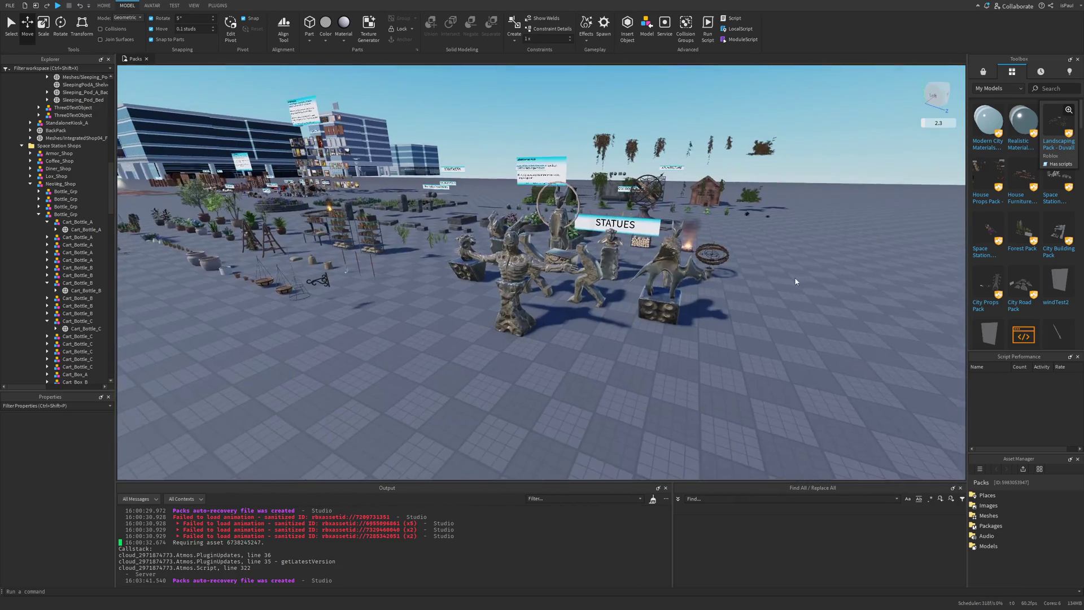
- Inspect the landscaping statues, small armillary, firewood holders and burning fire grate
{"action": "left_click", "coordinate": [795, 281]}
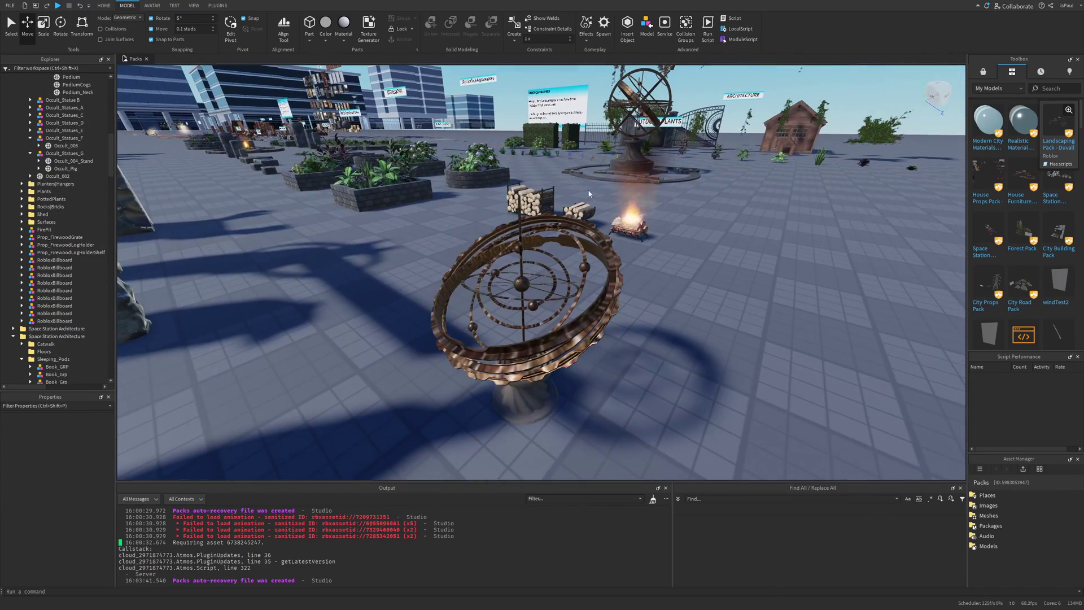
{"action": "left_click", "coordinate": [660, 339]}
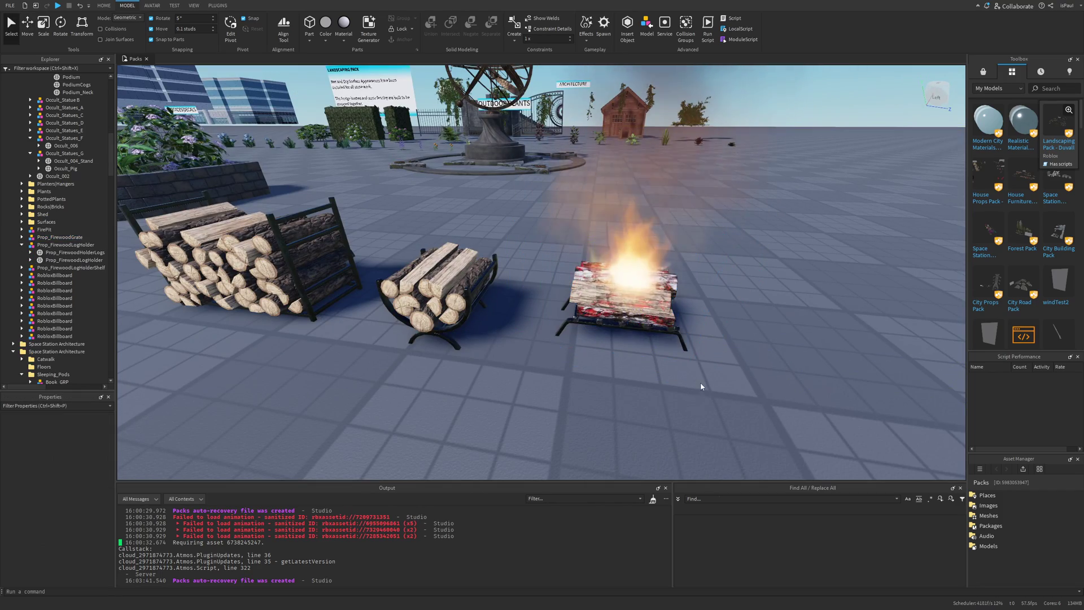
{"action": "left_click", "coordinate": [667, 317]}
{"action": "left_click", "coordinate": [613, 372]}
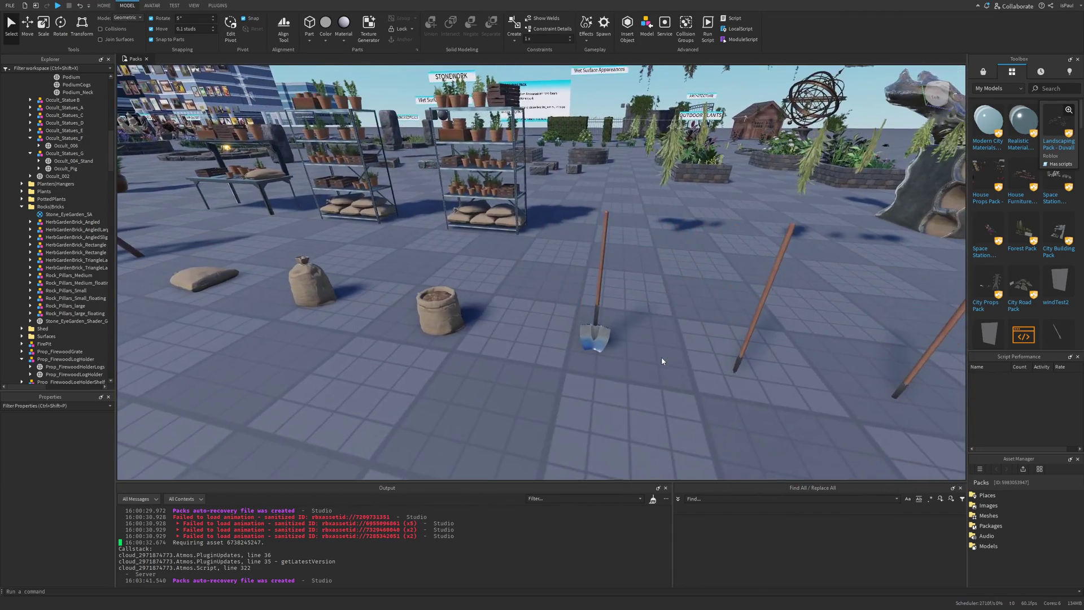
- Examine the gardening shovel, the burlap soil bags and the tall hedge bushes
{"action": "left_click", "coordinate": [664, 359]}
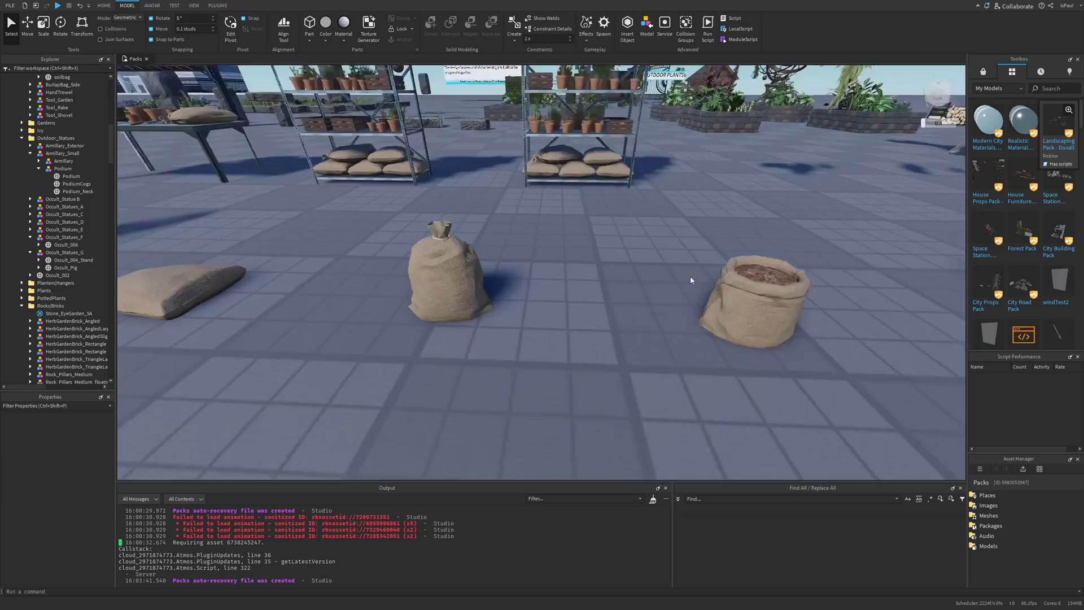
{"action": "left_click", "coordinate": [691, 276]}
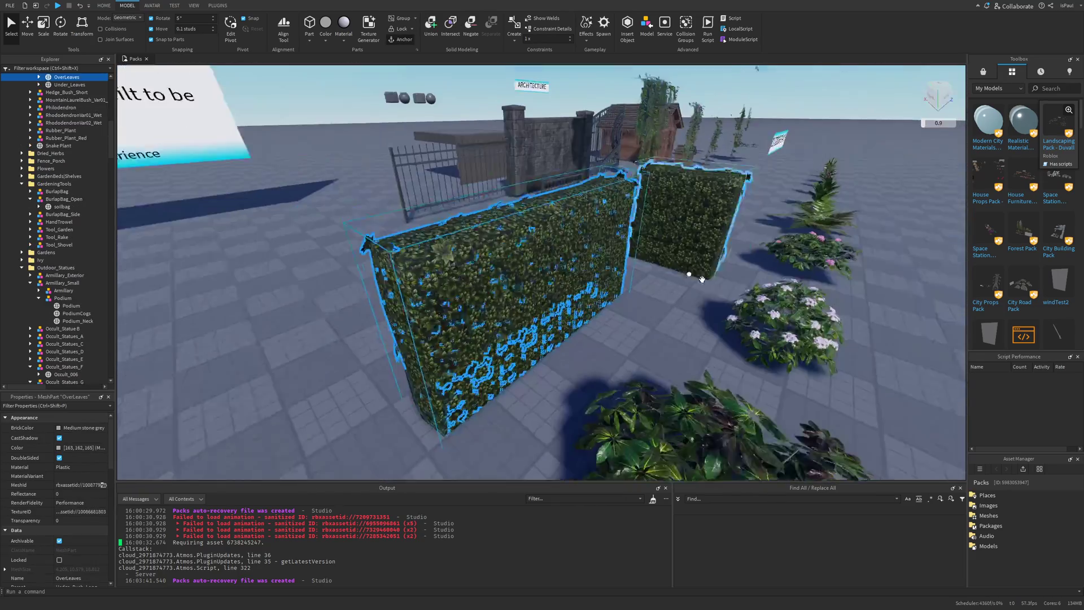
{"action": "left_click", "coordinate": [676, 296]}
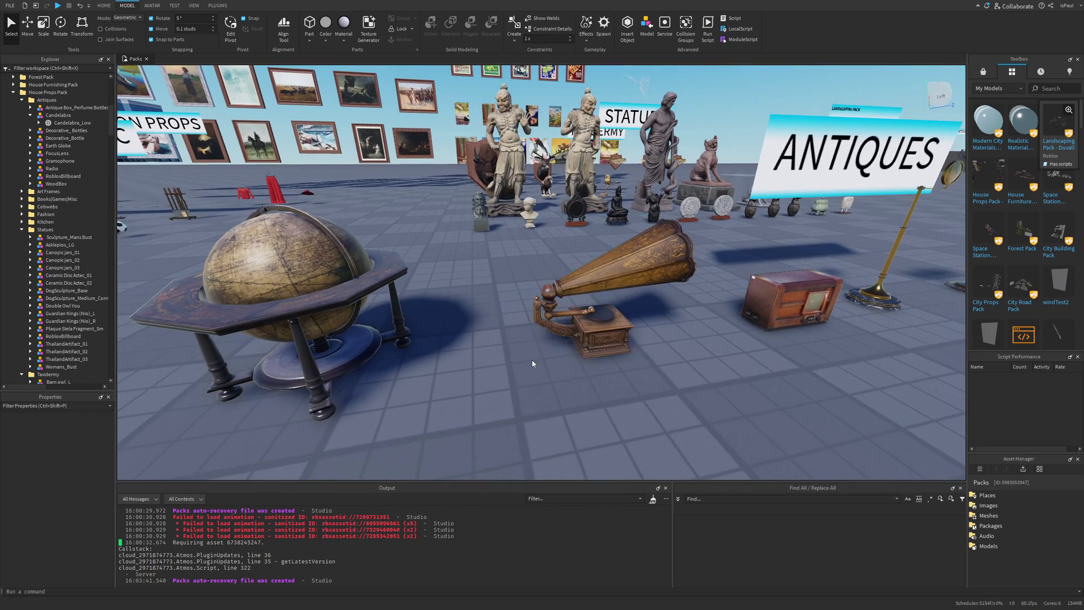
- Focus on the antique gramophone and radio in the House Props Pack and view them up close
{"action": "left_click", "coordinate": [583, 270]}
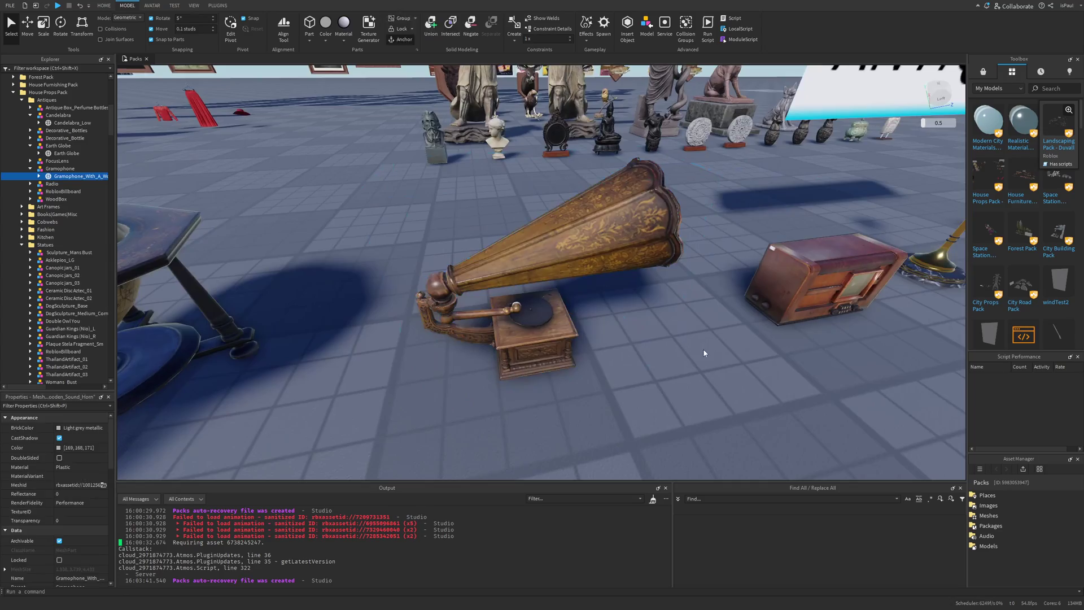
{"action": "left_click", "coordinate": [713, 348]}
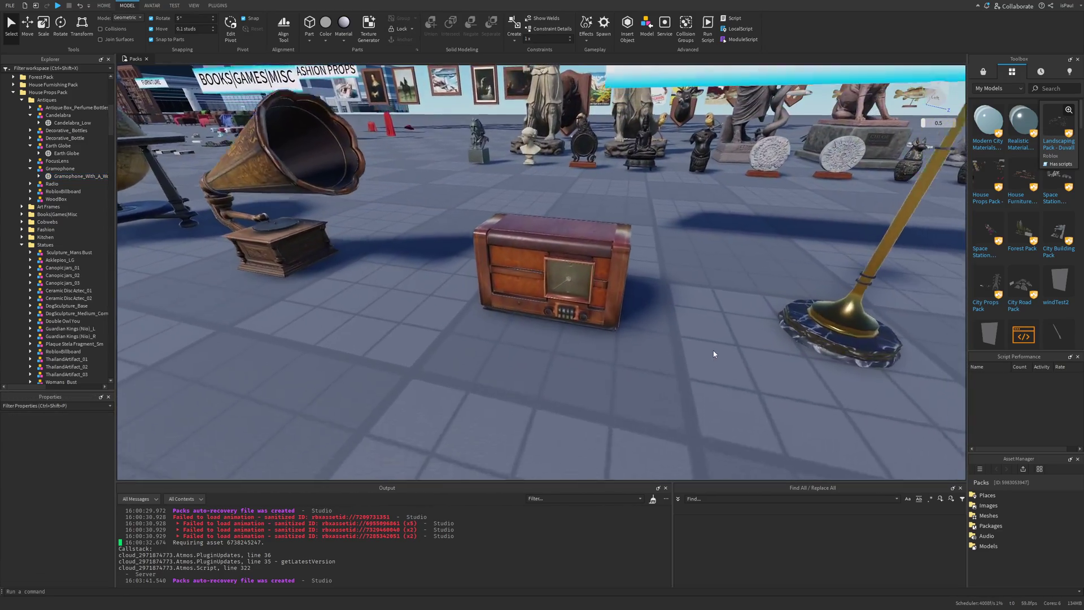
{"action": "left_click", "coordinate": [676, 354]}
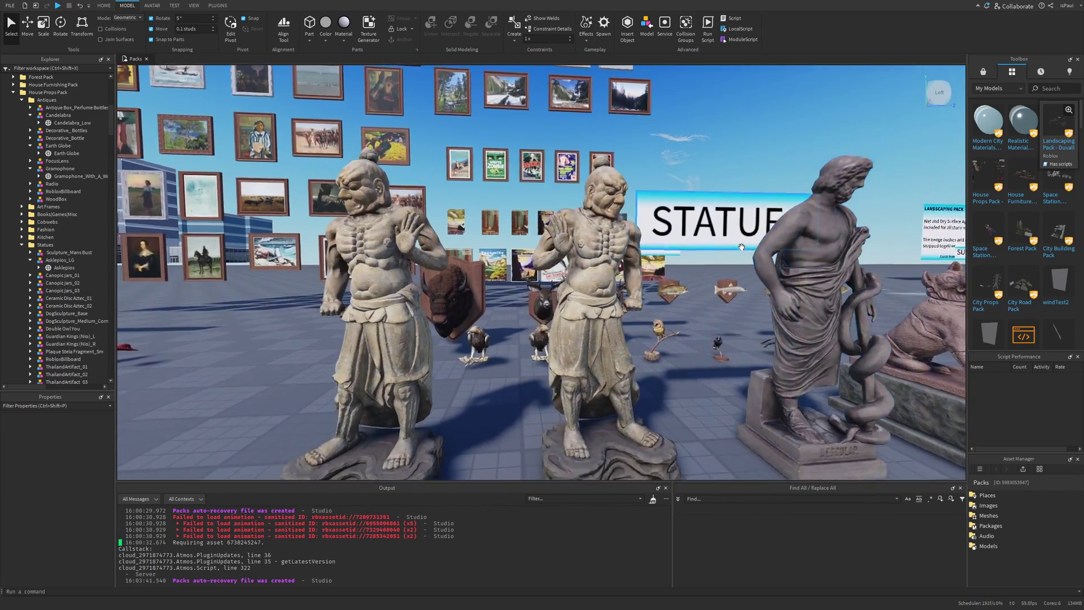
- Go from the guardian statues to the taxidermy display and inspect the golden eagle and mounted bass
{"action": "left_click", "coordinate": [740, 247]}
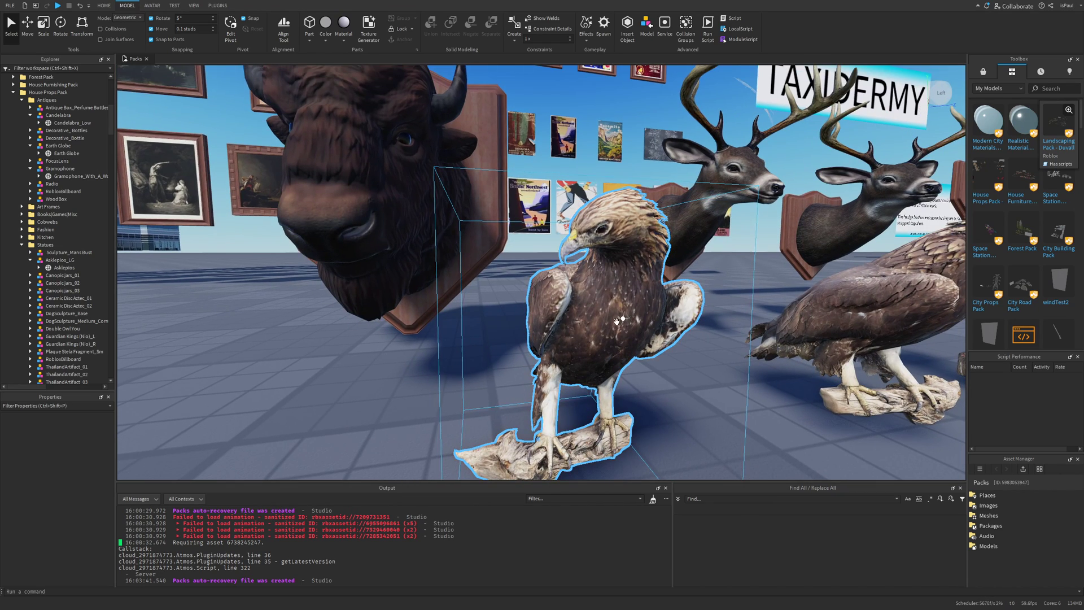
{"action": "left_click", "coordinate": [568, 290]}
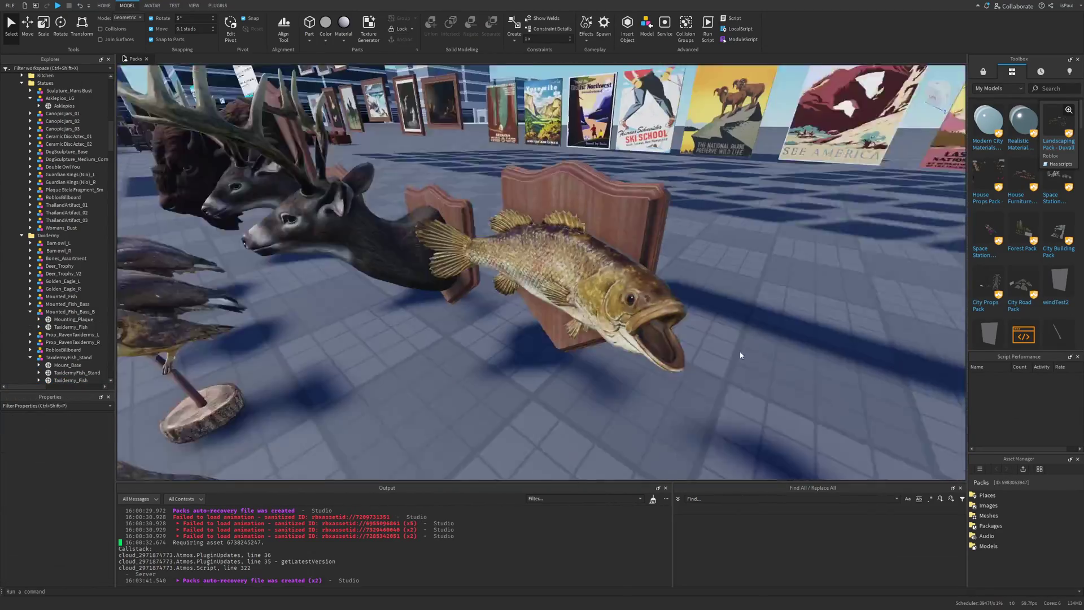
{"action": "left_click", "coordinate": [672, 344]}
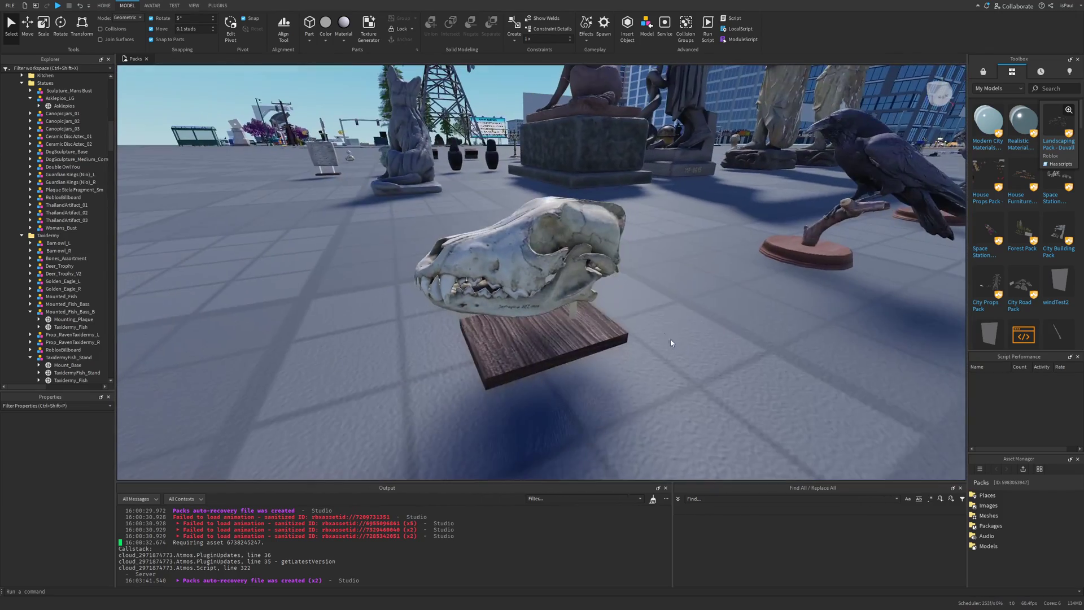
- Examine the taxidermy wolf skull on its wooden base from the side and front
{"action": "left_click", "coordinate": [669, 338]}
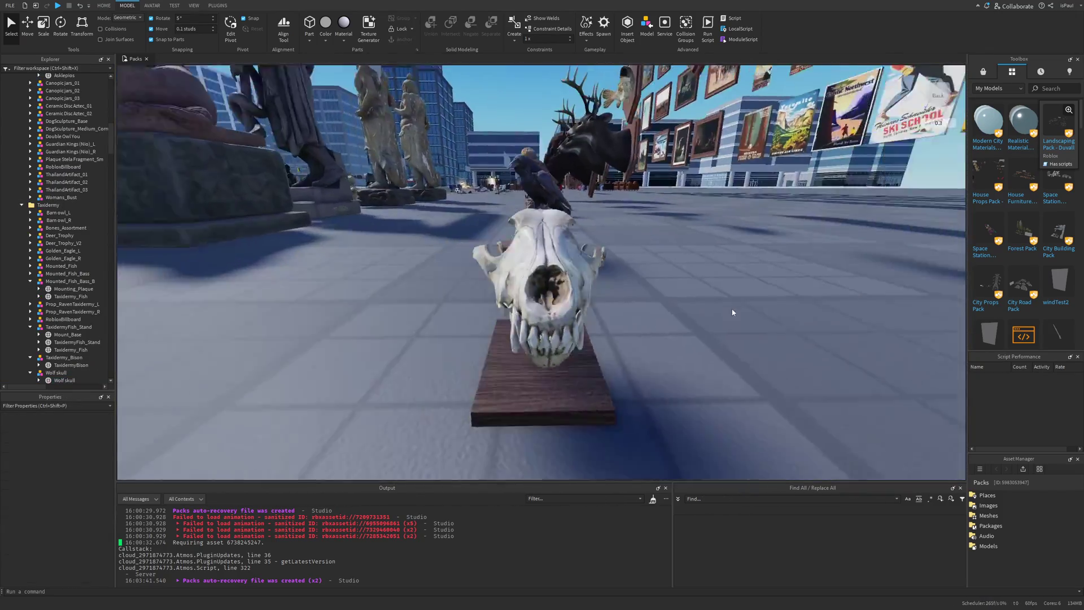
{"action": "left_click", "coordinate": [524, 332]}
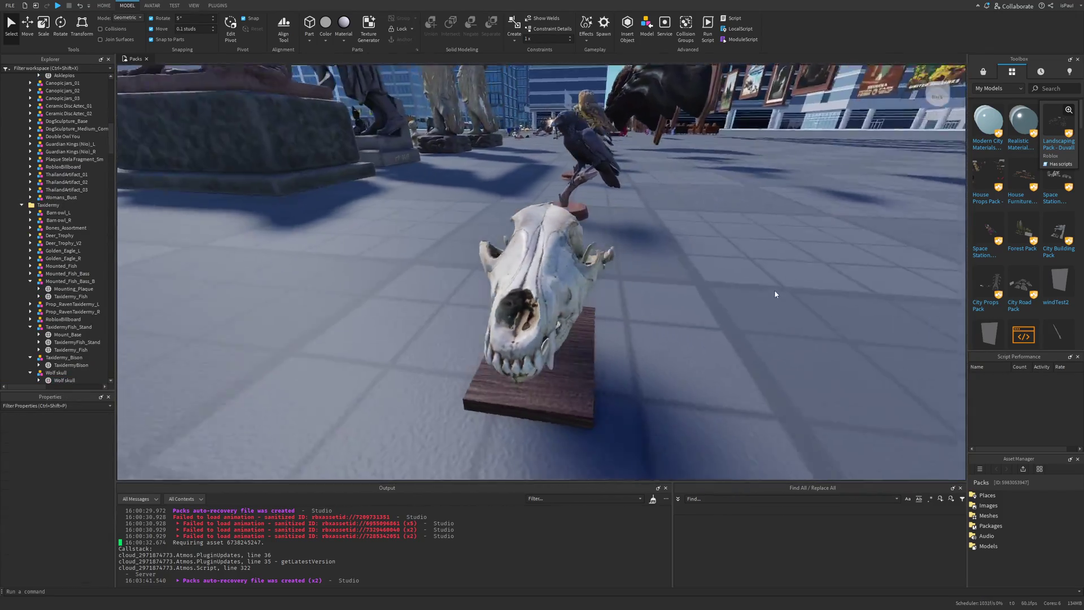
{"action": "left_click", "coordinate": [776, 293]}
{"action": "right_click_drag", "start_coordinate": [774, 311], "coordinate": [765, 320]}
{"action": "left_click", "coordinate": [601, 289]}
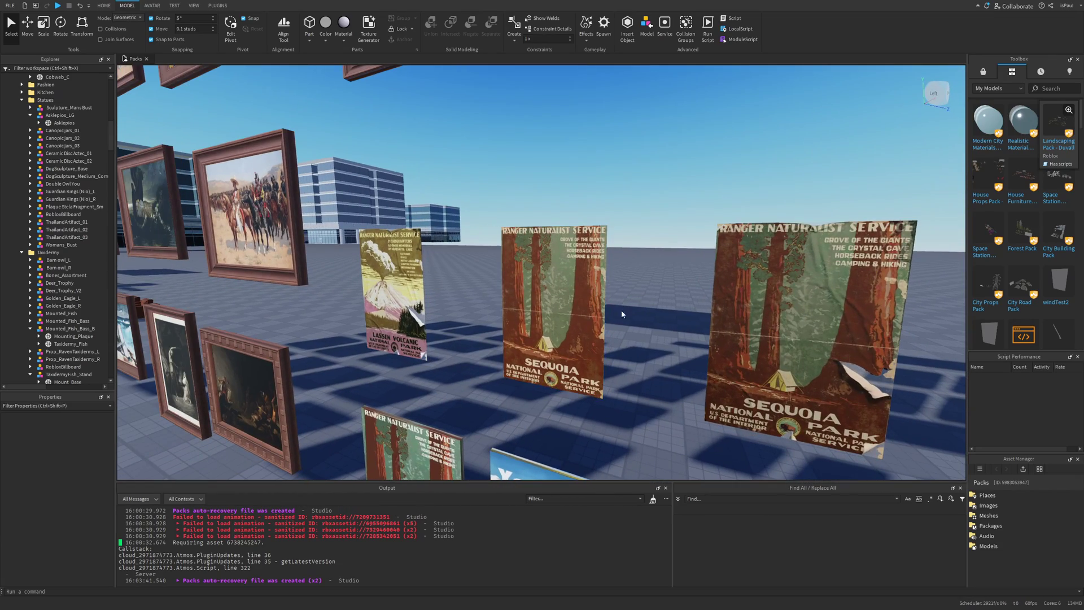
- View the national park posters and inspect the mannequin in the red lace dress and hat
{"action": "right_click_drag", "start_coordinate": [631, 314], "coordinate": [704, 411]}
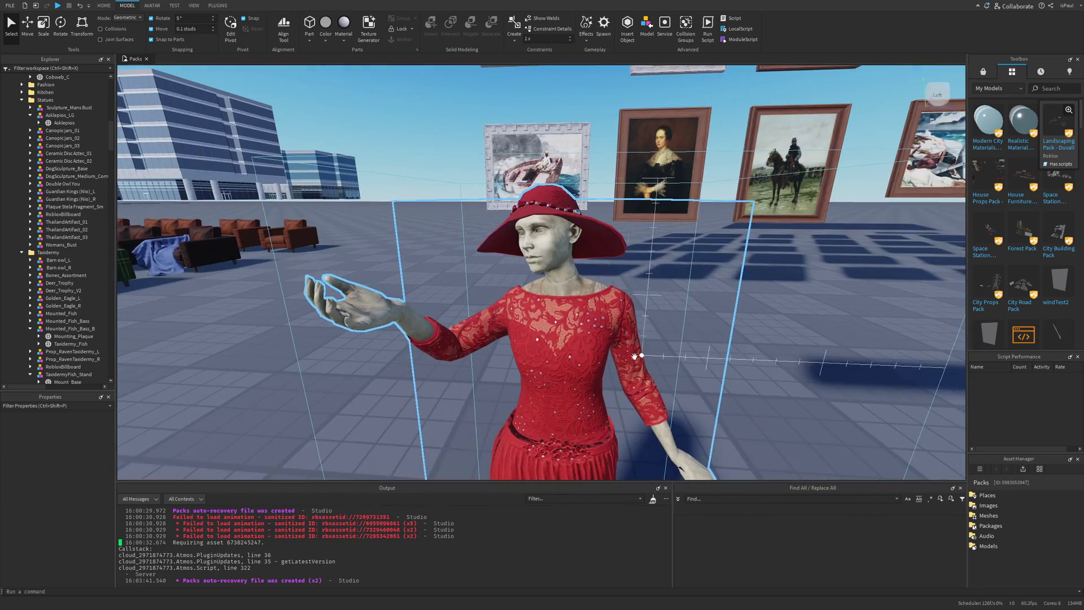
{"action": "left_click_drag", "start_coordinate": [634, 356], "coordinate": [630, 334]}
{"action": "left_click", "coordinate": [312, 289]}
{"action": "right_click_drag", "start_coordinate": [630, 334], "coordinate": [642, 353]}
{"action": "scroll", "coordinate": [631, 334], "scroll_direction": "down", "scroll_amount": 5}
{"action": "scroll", "coordinate": [642, 356], "scroll_direction": "up", "scroll_amount": 10}
{"action": "scroll", "coordinate": [642, 353], "scroll_direction": "up", "scroll_amount": 3}
{"action": "scroll", "coordinate": [615, 316], "scroll_direction": "down", "scroll_amount": 5}
- Inspect the fabric rolls and sewing machine in the fashion props, and the camera among the miscellaneous props
{"action": "right_click_drag", "start_coordinate": [618, 302], "coordinate": [537, 294]}
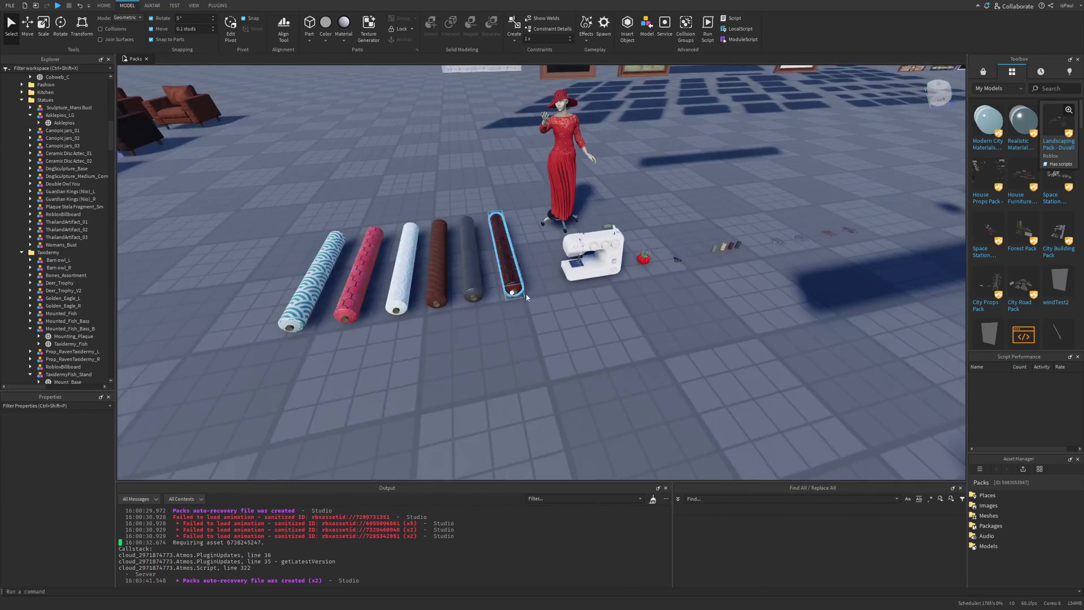
{"action": "scroll", "coordinate": [653, 363], "scroll_direction": "up", "scroll_amount": 5}
{"action": "right_click_drag", "start_coordinate": [652, 363], "coordinate": [645, 333]}
{"action": "scroll", "coordinate": [653, 364], "scroll_direction": "up", "scroll_amount": 3}
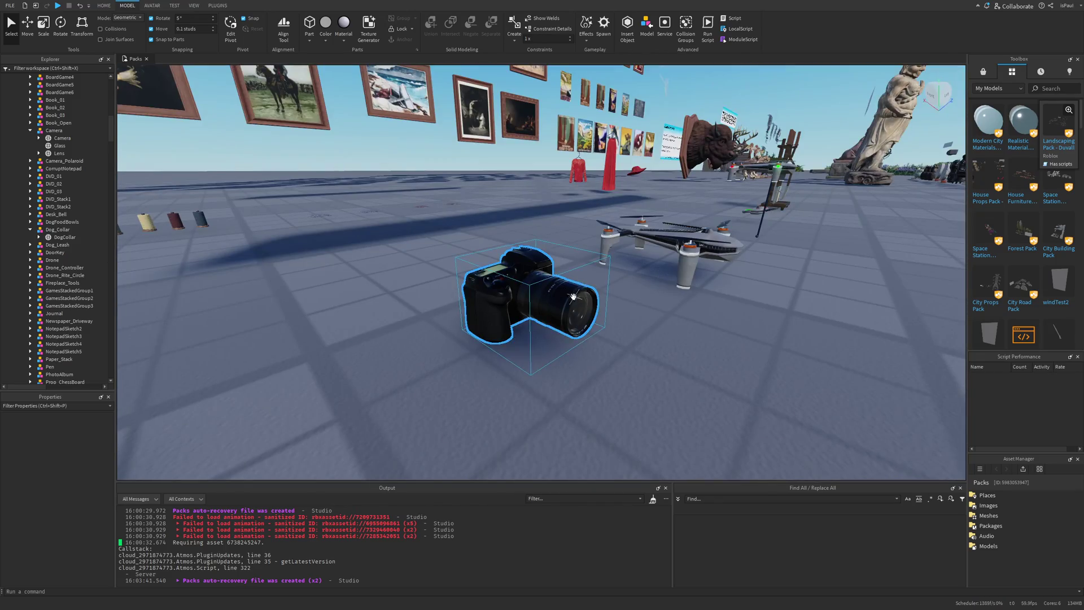
- Look over the kitchen props display, including the tableware, place settings, bottles and cutting boards
{"action": "scroll", "coordinate": [732, 329], "scroll_direction": "down", "scroll_amount": 10}
{"action": "scroll", "coordinate": [730, 327], "scroll_direction": "up", "scroll_amount": 8}
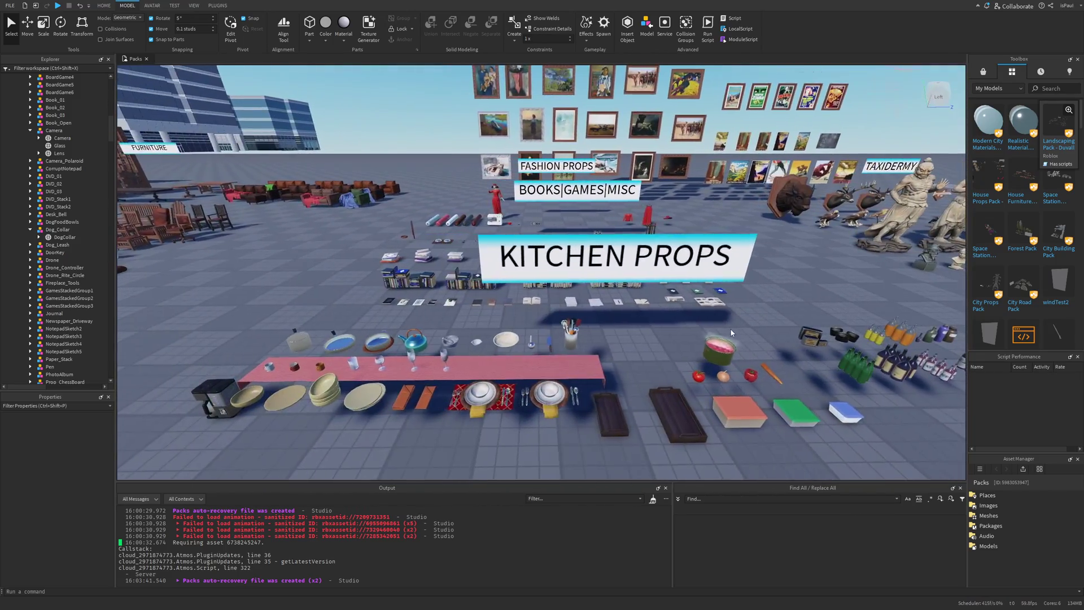
{"action": "right_click_drag", "start_coordinate": [732, 333], "coordinate": [722, 371]}
{"action": "scroll", "coordinate": [722, 370], "scroll_direction": "down", "scroll_amount": 10}
- View the House Furnishing Pack's rugs and focus on a pillow in the furniture display
{"action": "mouse_move", "coordinate": [1036, 176]}
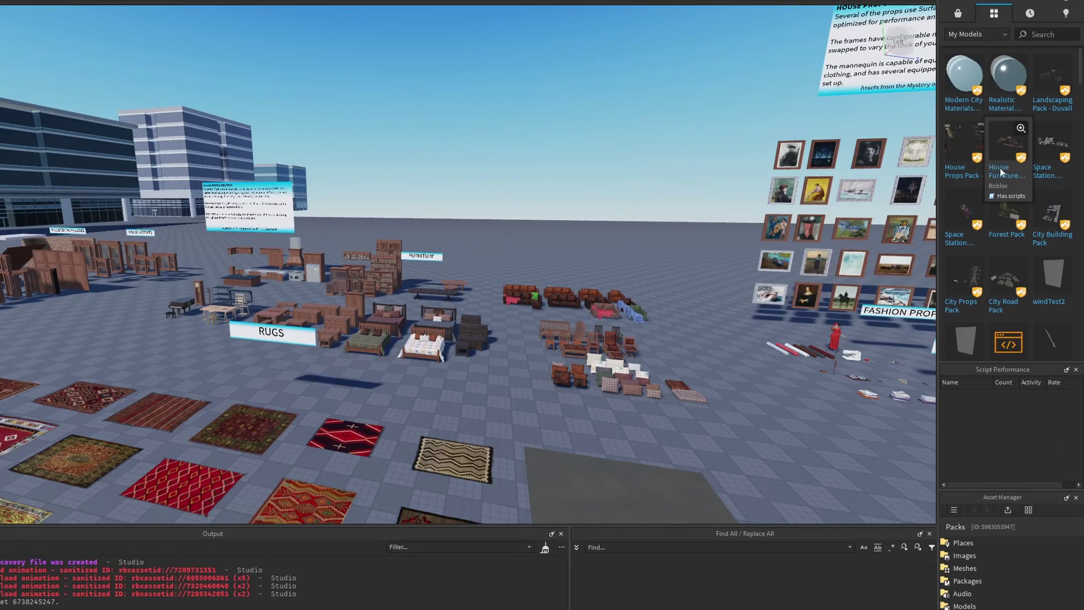
{"action": "key", "text": "d"}
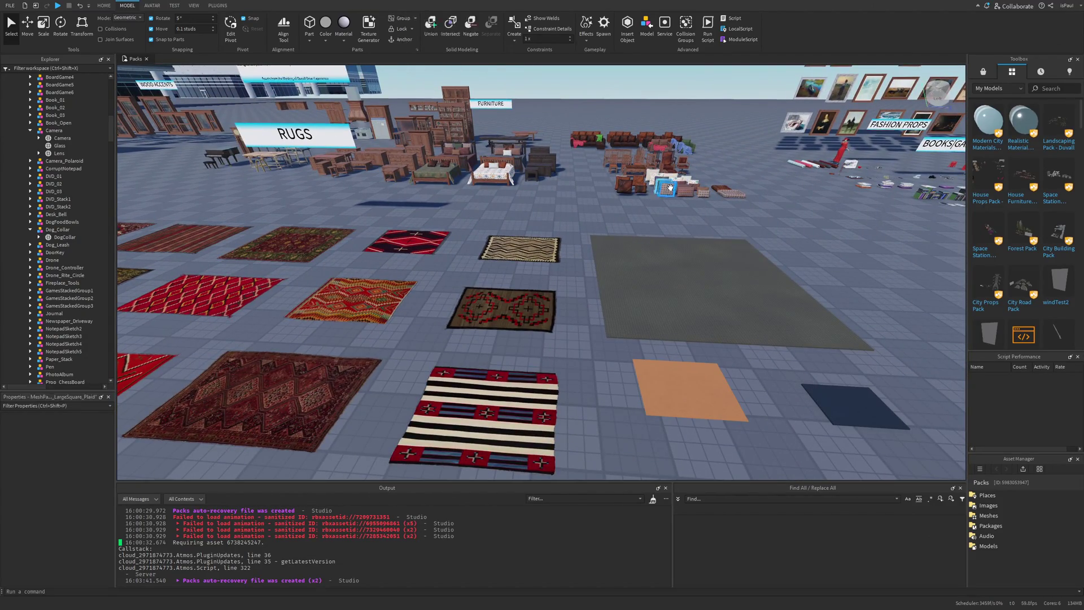
{"action": "key", "text": "f"}
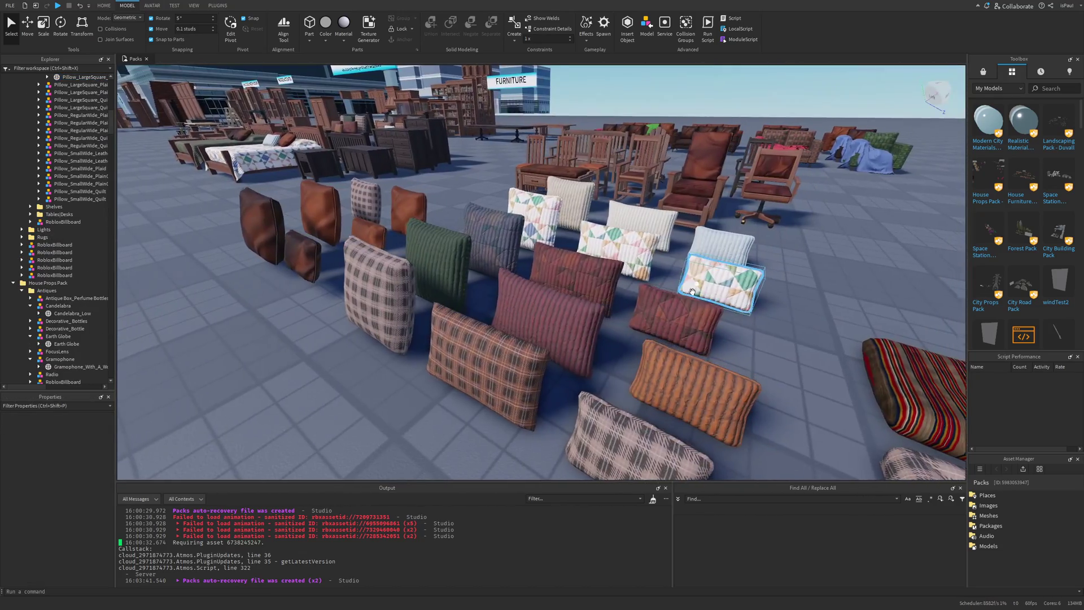
- Examine the quilted, corduroy and plaid pillows up close from several angles
{"action": "left_click", "coordinate": [690, 295]}
{"action": "scroll", "coordinate": [648, 283], "scroll_direction": "down", "scroll_amount": 6}
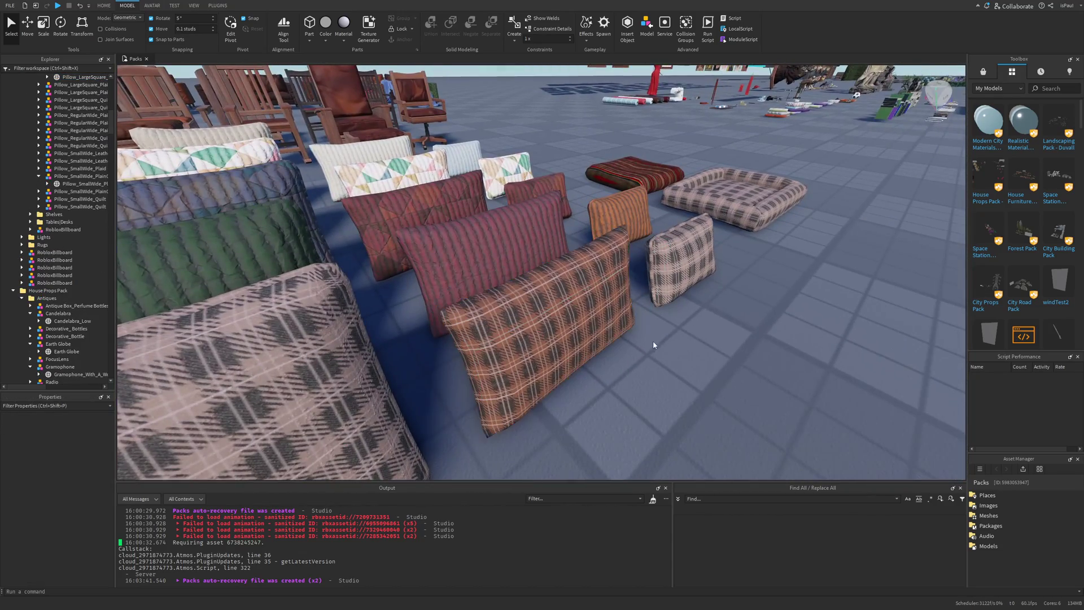
{"action": "left_click", "coordinate": [721, 322]}
{"action": "key", "text": "f"}
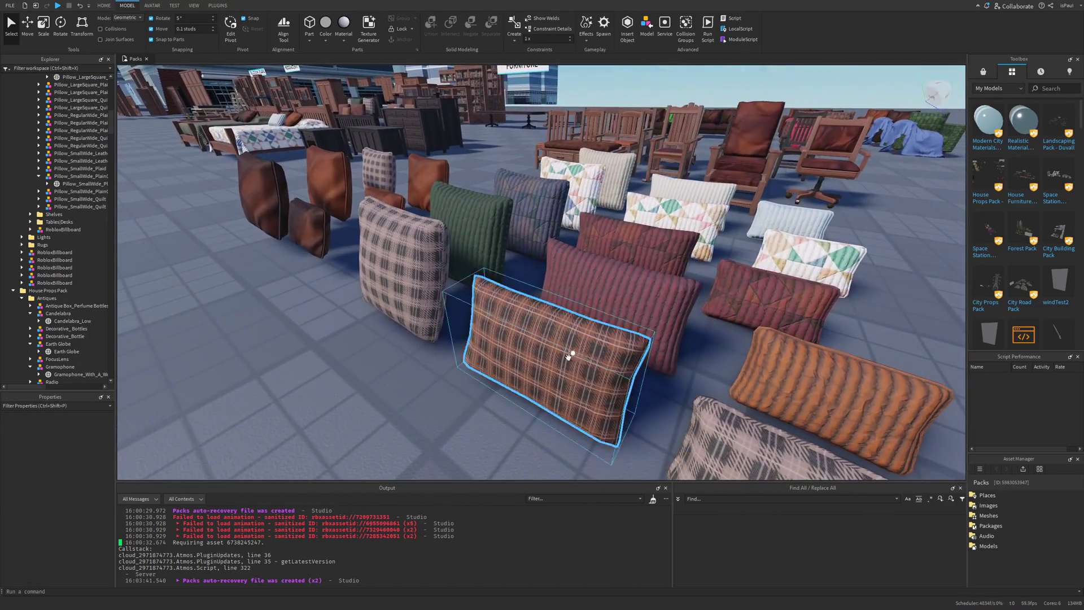
{"action": "right_click_drag", "start_coordinate": [587, 371], "coordinate": [649, 367]}
{"action": "left_click", "coordinate": [654, 341]}
- Focus on the plaid dog bed next to the striped floor pillow and view it from above
{"action": "scroll", "coordinate": [650, 329], "scroll_direction": "down", "scroll_amount": 10}
{"action": "scroll", "coordinate": [648, 367], "scroll_direction": "up", "scroll_amount": 5}
{"action": "left_click", "coordinate": [672, 291]}
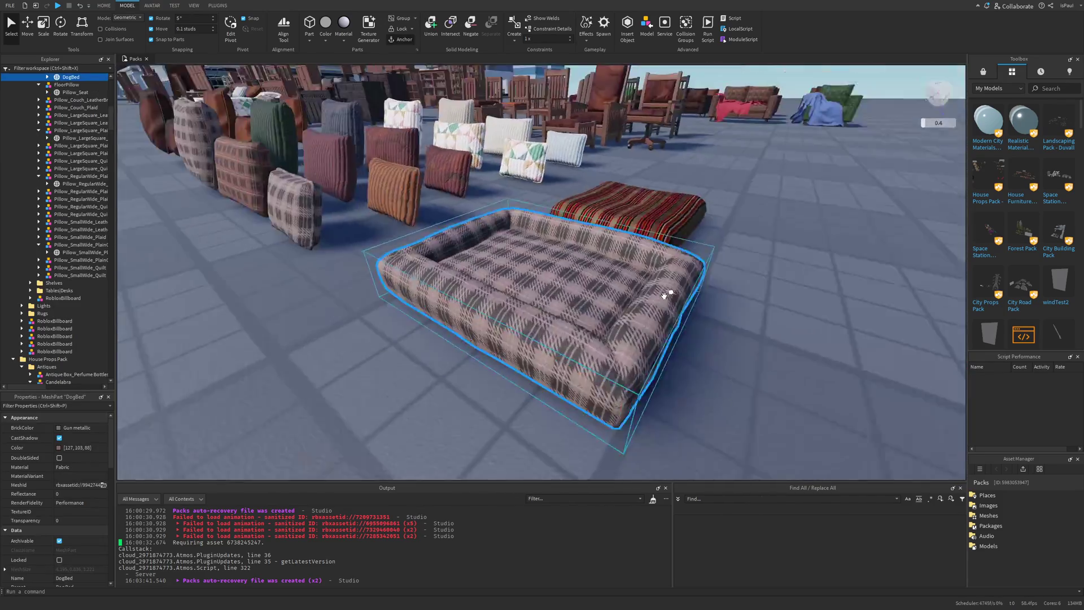
{"action": "right_click_drag", "start_coordinate": [664, 296], "coordinate": [667, 329]}
{"action": "left_click", "coordinate": [757, 346]}
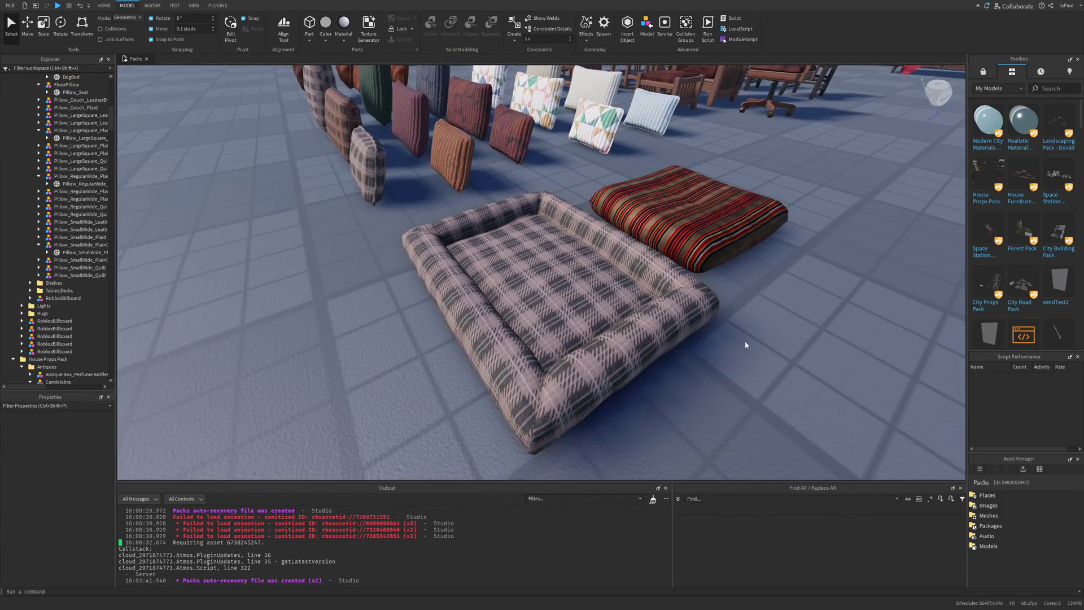
{"action": "right_click_drag", "start_coordinate": [746, 345], "coordinate": [780, 333]}
- Inspect the leather and plaid couches with their draped blankets
{"action": "scroll", "coordinate": [781, 331], "scroll_direction": "down", "scroll_amount": 3}
{"action": "scroll", "coordinate": [780, 331], "scroll_direction": "up", "scroll_amount": 5}
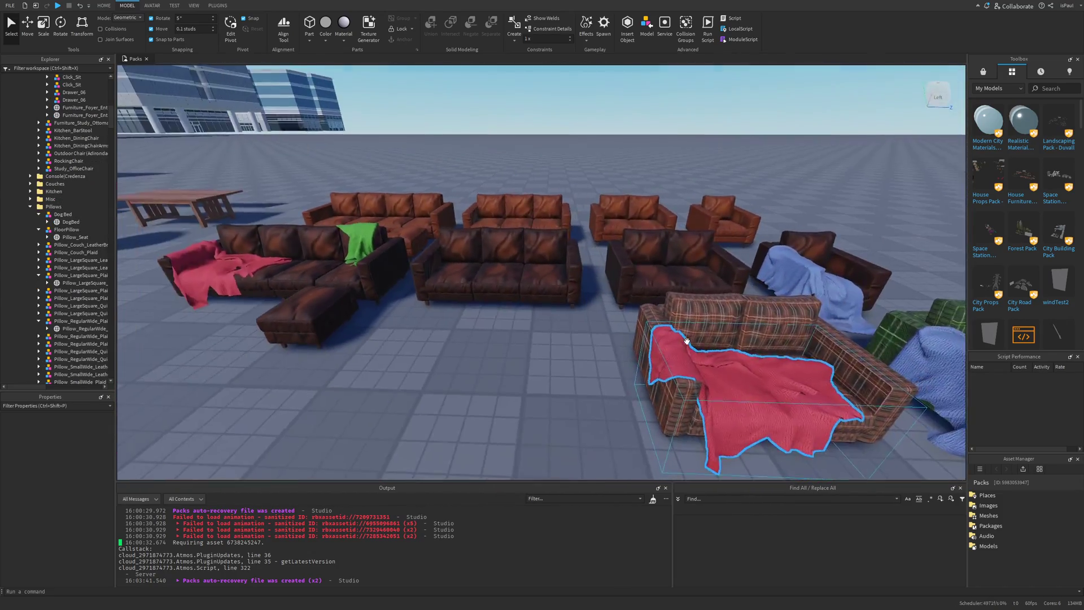
{"action": "left_click", "coordinate": [687, 342]}
- Look over the beds, dressers, tables, stepladder and kitchen units in the furniture display
{"action": "scroll", "coordinate": [603, 270], "scroll_direction": "down", "scroll_amount": 5}
{"action": "scroll", "coordinate": [730, 350], "scroll_direction": "up", "scroll_amount": 6}
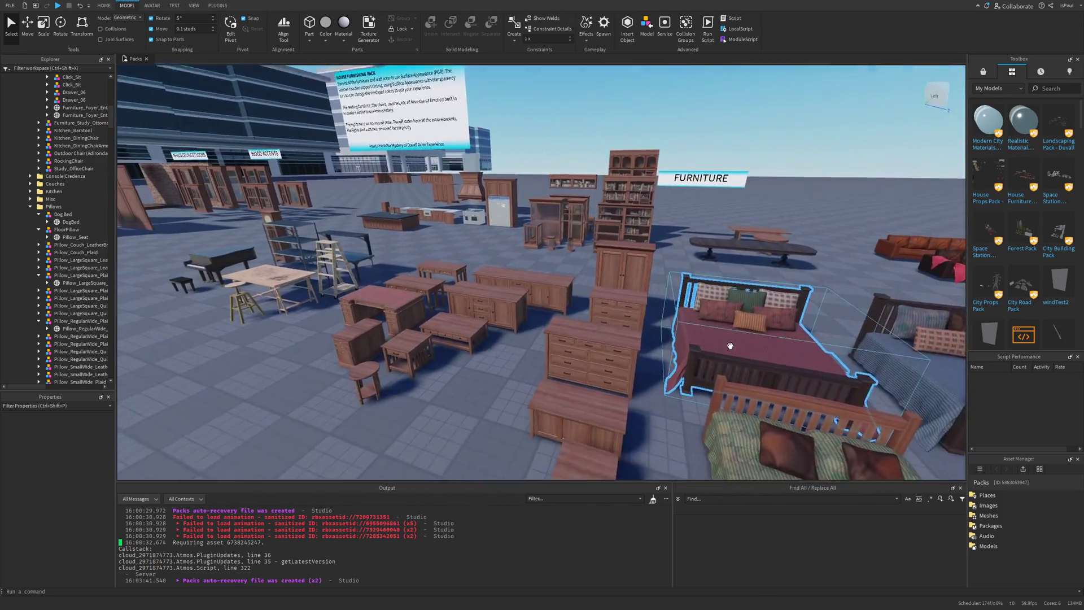
{"action": "scroll", "coordinate": [736, 342], "scroll_direction": "up", "scroll_amount": 5}
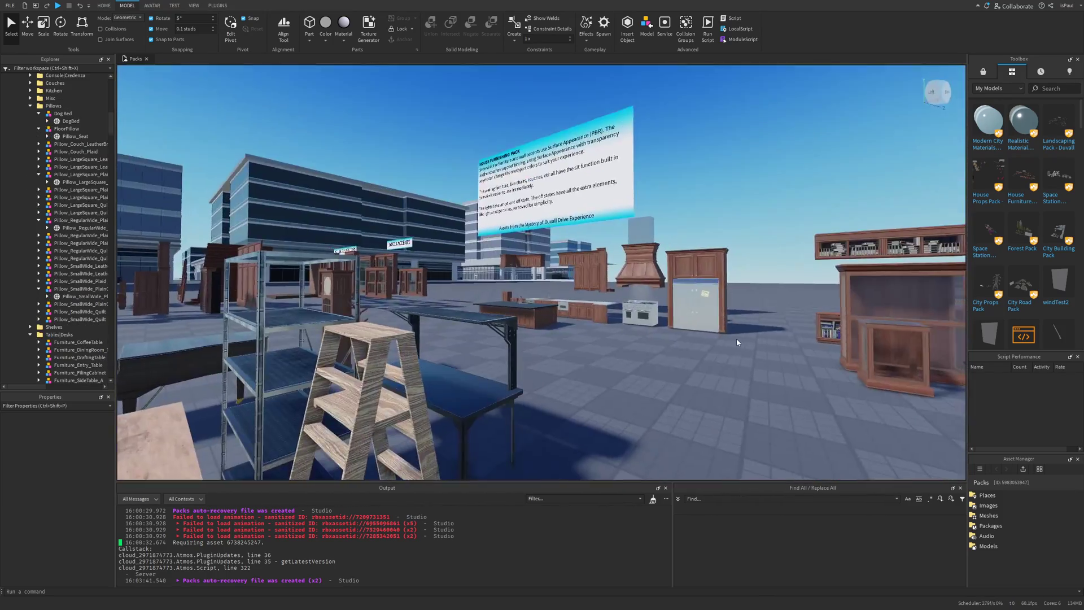
- Inspect the metal shelf, wooden stepladder and worn work table up close in the furniture display
{"action": "right_click_drag", "start_coordinate": [737, 337], "coordinate": [736, 337]}
{"action": "scroll", "coordinate": [736, 338], "scroll_direction": "up", "scroll_amount": 5}
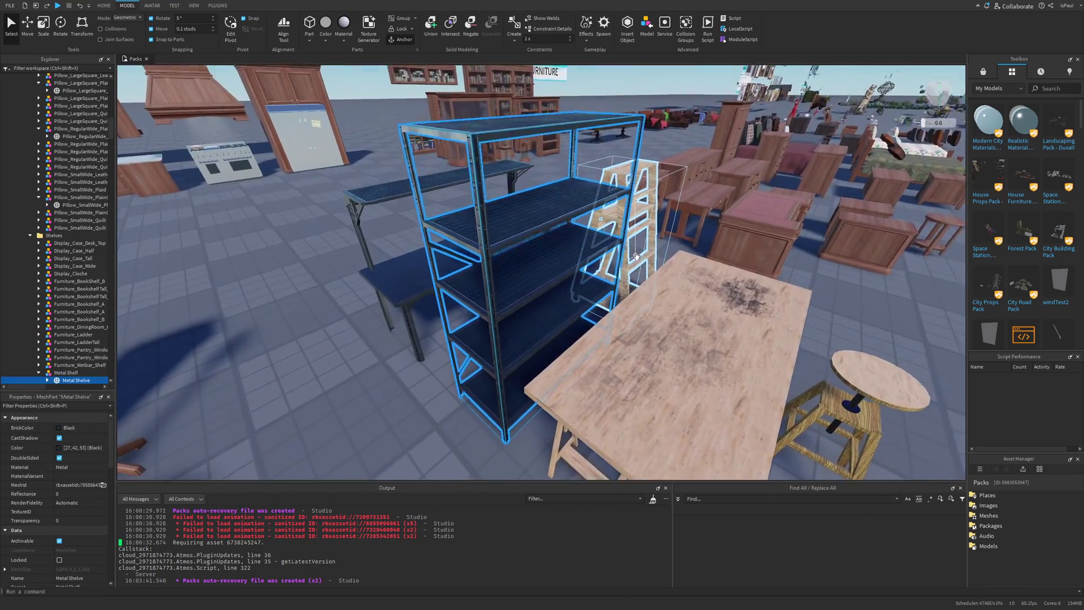
{"action": "right_click_drag", "start_coordinate": [637, 255], "coordinate": [694, 266]}
{"action": "left_click", "coordinate": [622, 220]}
{"action": "left_click", "coordinate": [650, 251]}
{"action": "right_click_drag", "start_coordinate": [618, 294], "coordinate": [523, 330]}
- View the House Furnishing Pack description sign and survey the furniture and rug displays from a distance
{"action": "scroll", "coordinate": [634, 286], "scroll_direction": "down", "scroll_amount": 3}
{"action": "scroll", "coordinate": [536, 390], "scroll_direction": "down", "scroll_amount": 8}
{"action": "left_click_drag", "start_coordinate": [538, 389], "coordinate": [533, 388]}
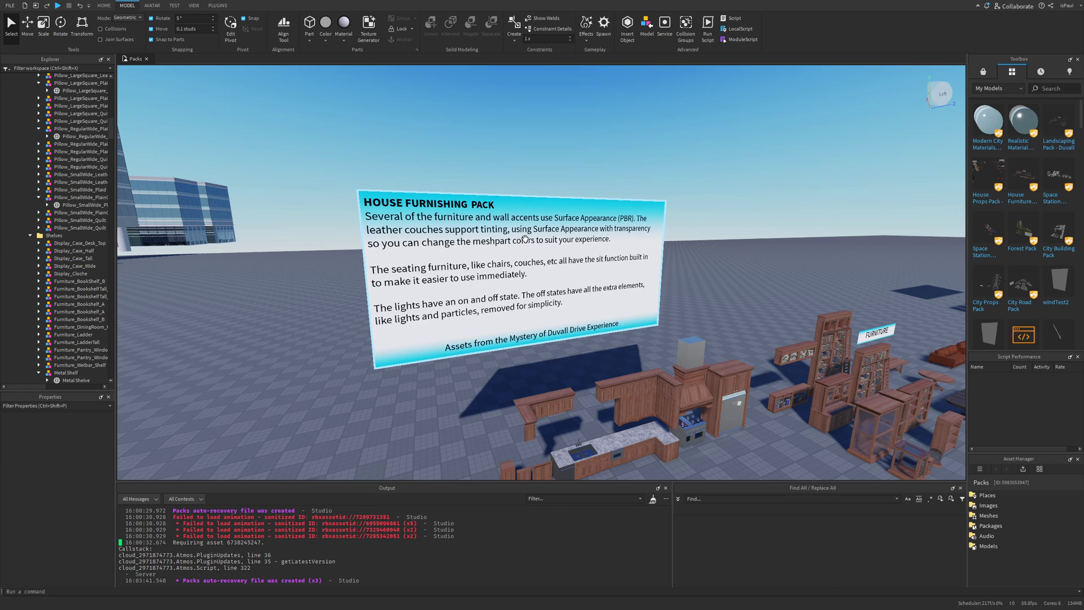
{"action": "scroll", "coordinate": [658, 258], "scroll_direction": "down", "scroll_amount": 6}
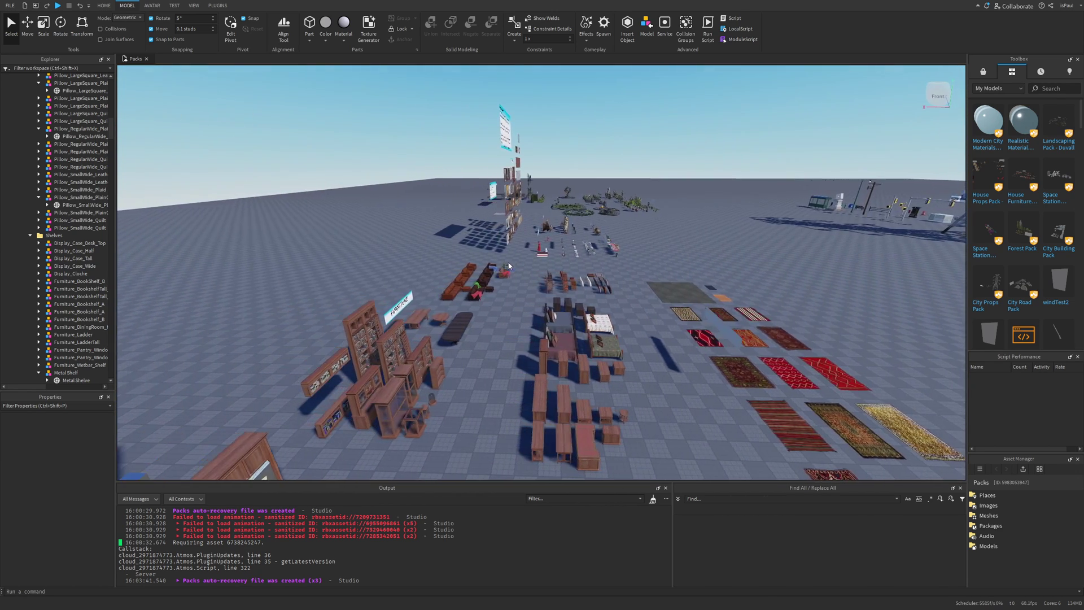
- Tint one seat section of the plaid double couch with a blue color
{"action": "left_click", "coordinate": [695, 293]}
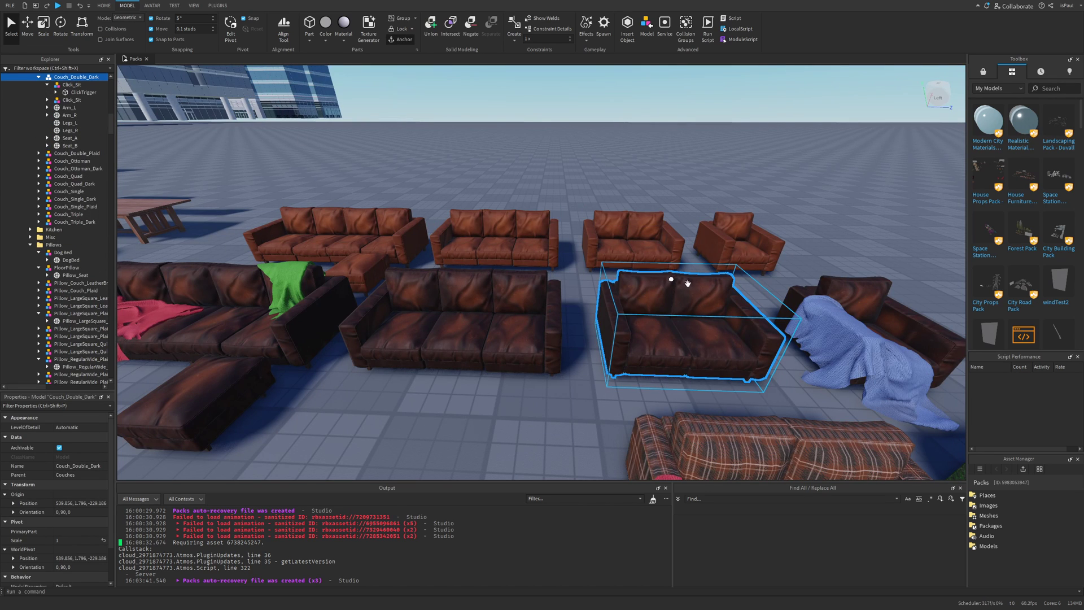
{"action": "left_click", "coordinate": [58, 447]}
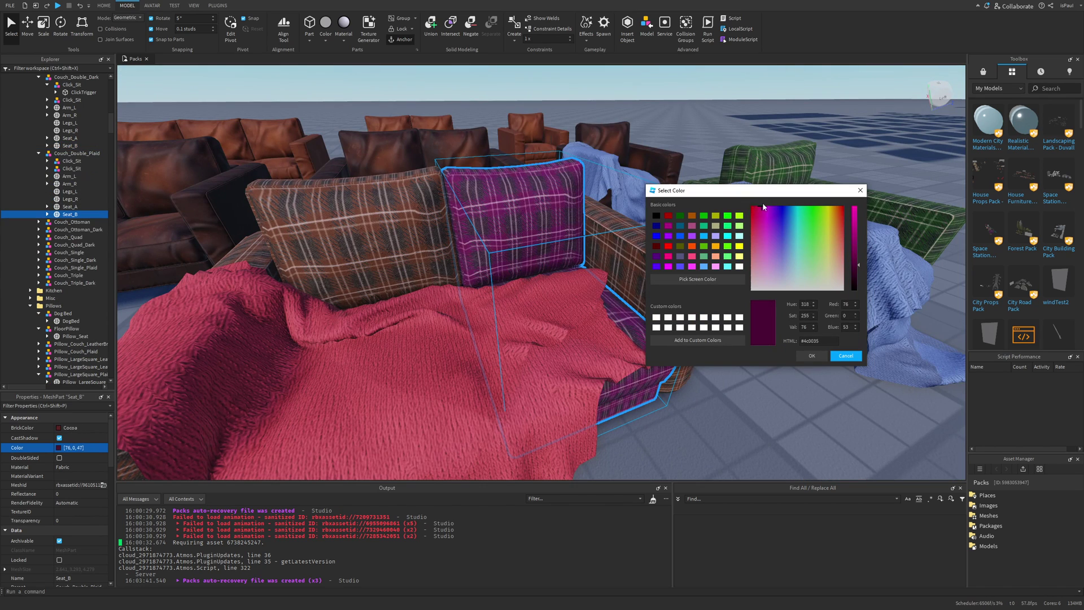
{"action": "left_click", "coordinate": [798, 227]}
{"action": "left_click", "coordinate": [780, 228]}
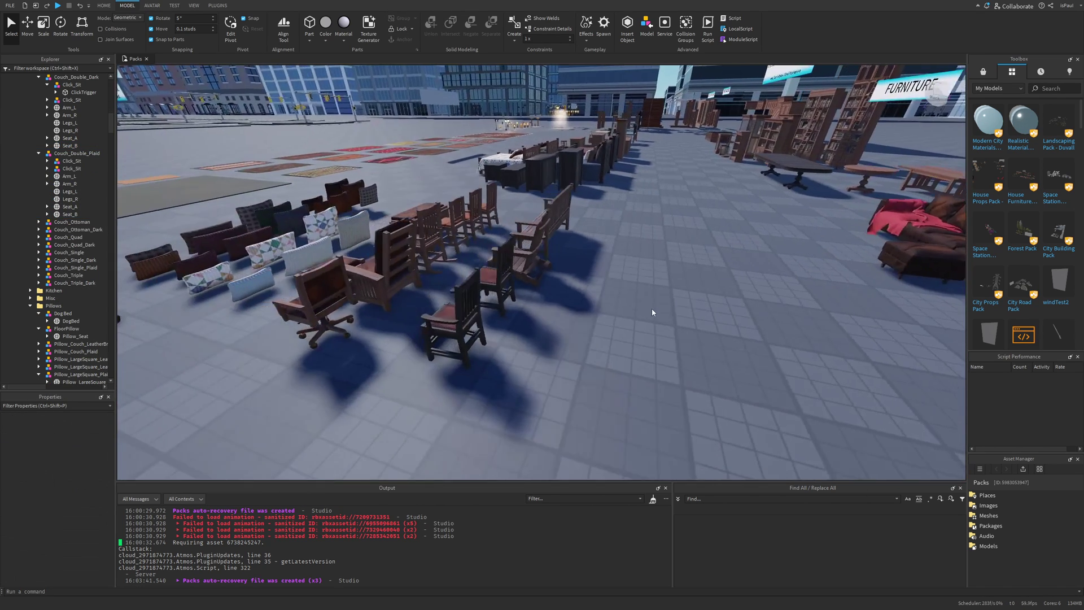
- Focus on the plaid dog bed and darken its color to brown with RGB 58, 41, 27
{"action": "right_click_drag", "start_coordinate": [652, 308], "coordinate": [651, 308]}
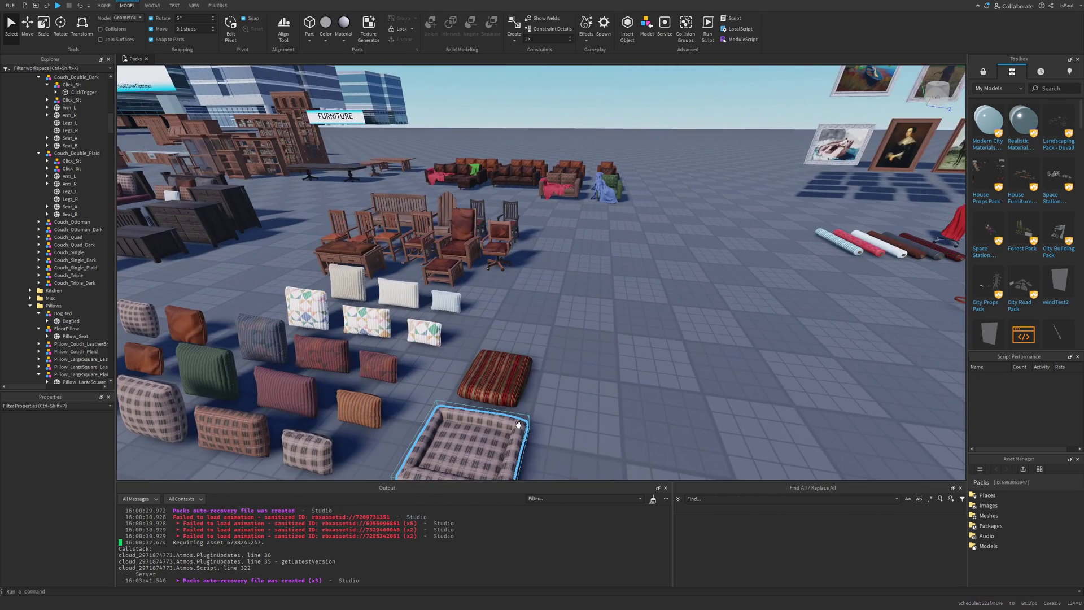
{"action": "left_click", "coordinate": [484, 438]}
{"action": "key", "text": "f"}
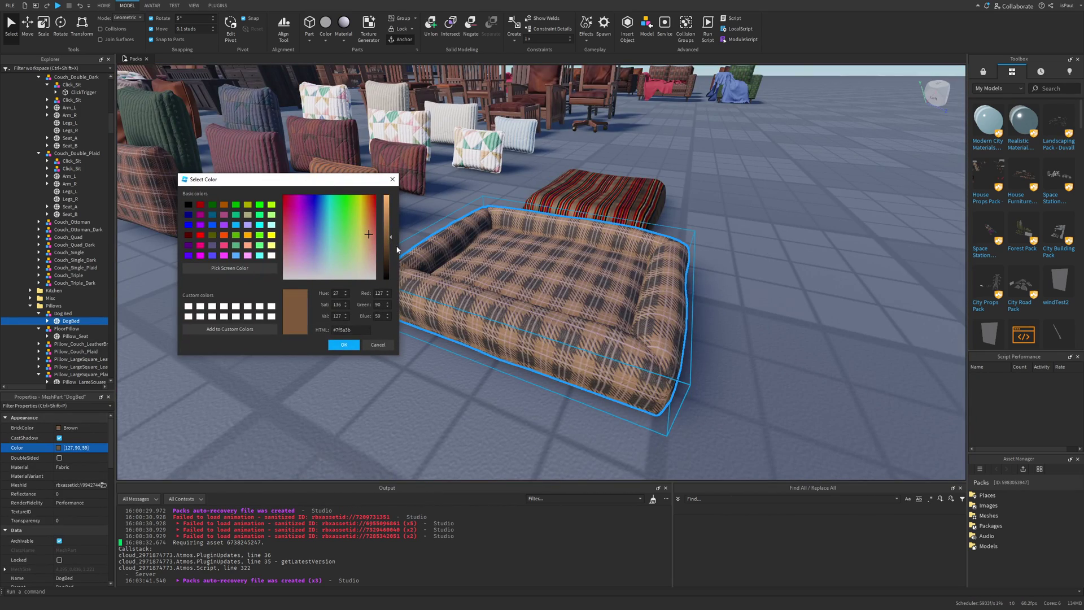
{"action": "left_click_drag", "start_coordinate": [397, 249], "coordinate": [391, 264]}
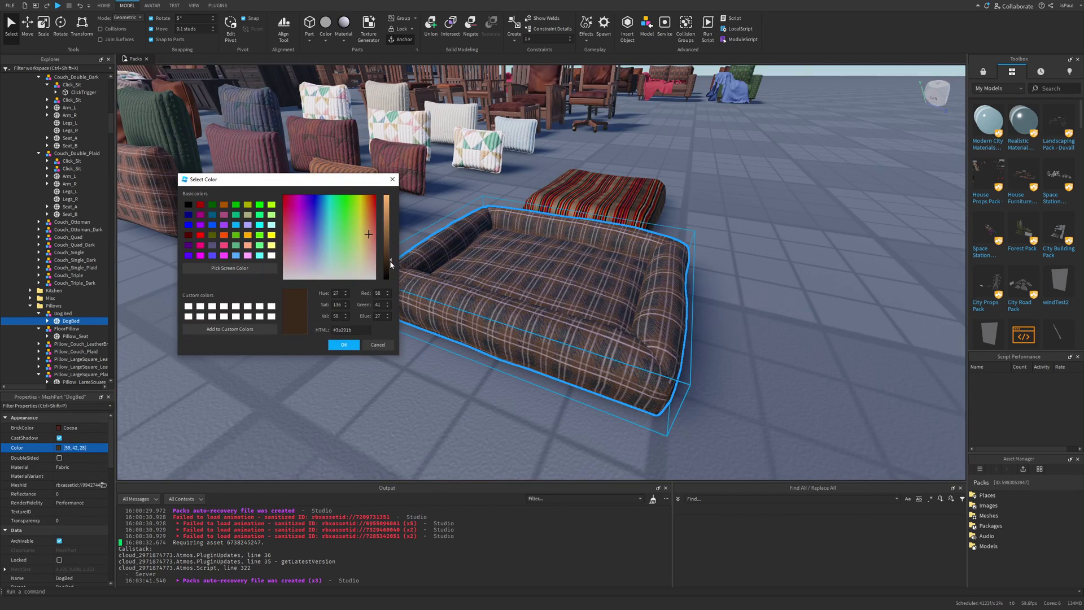
{"action": "left_click", "coordinate": [410, 377]}
- Inspect the house windows, panelled door, wood accents and staircase in the architecture display
{"action": "right_click_drag", "start_coordinate": [788, 344], "coordinate": [788, 344]}
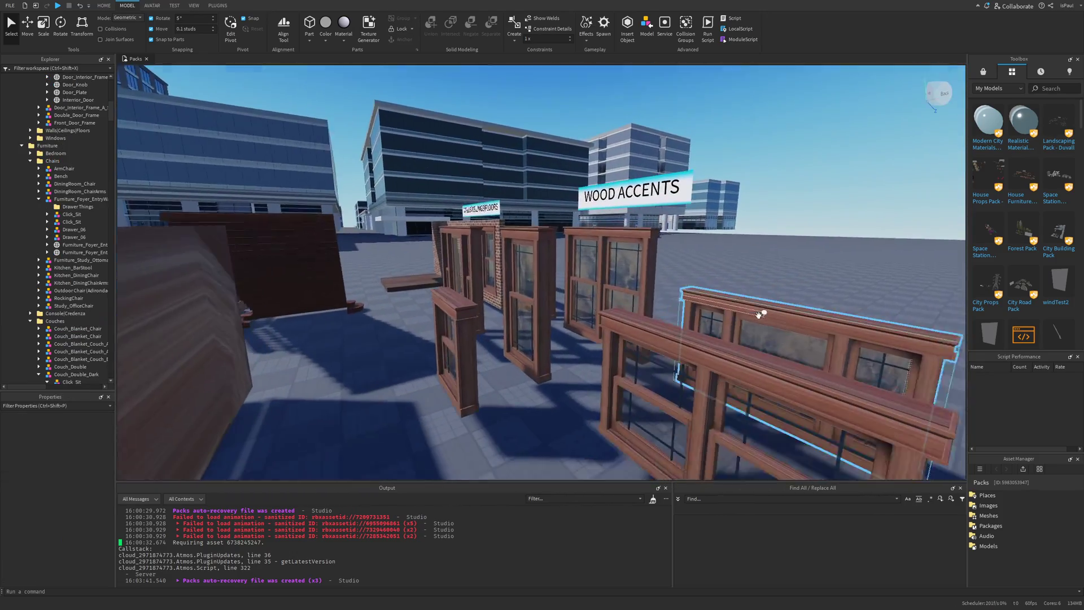
{"action": "right_click_drag", "start_coordinate": [758, 316], "coordinate": [799, 373]}
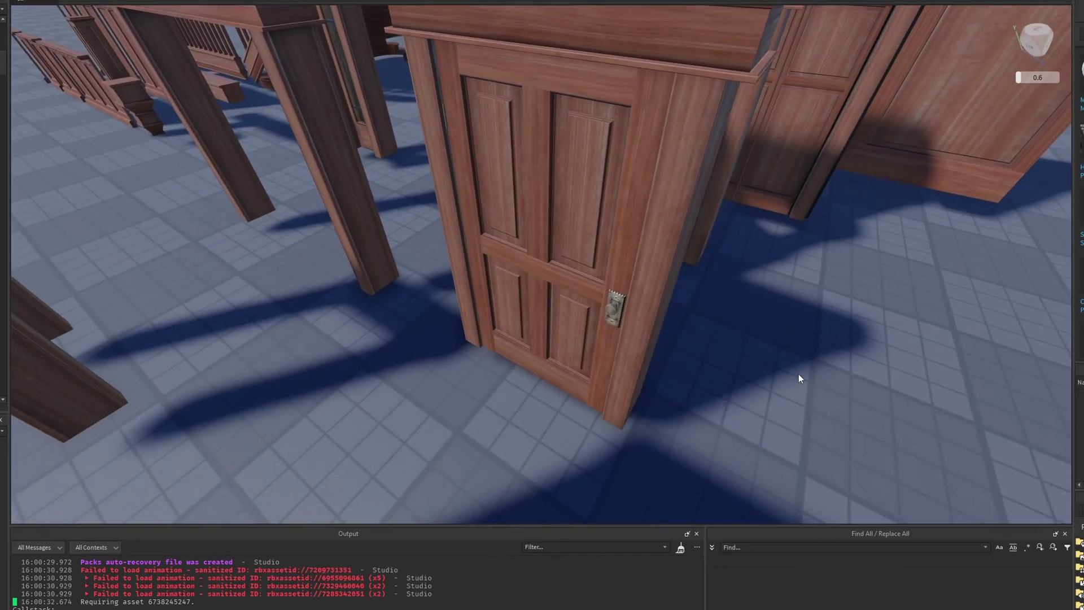
{"action": "left_click", "coordinate": [486, 337]}
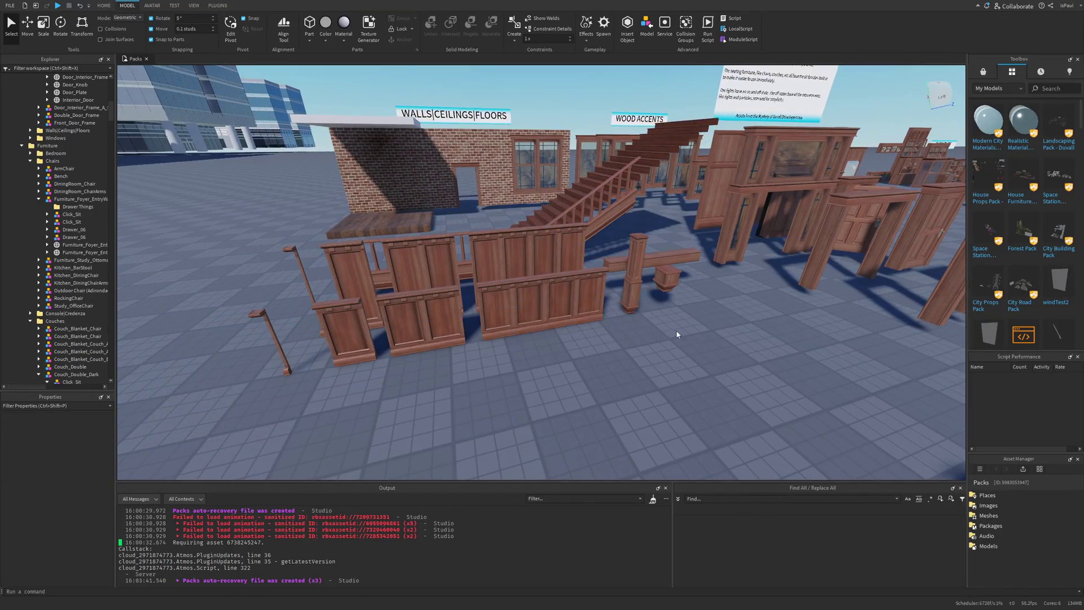
{"action": "right_click_drag", "start_coordinate": [682, 329], "coordinate": [585, 281]}
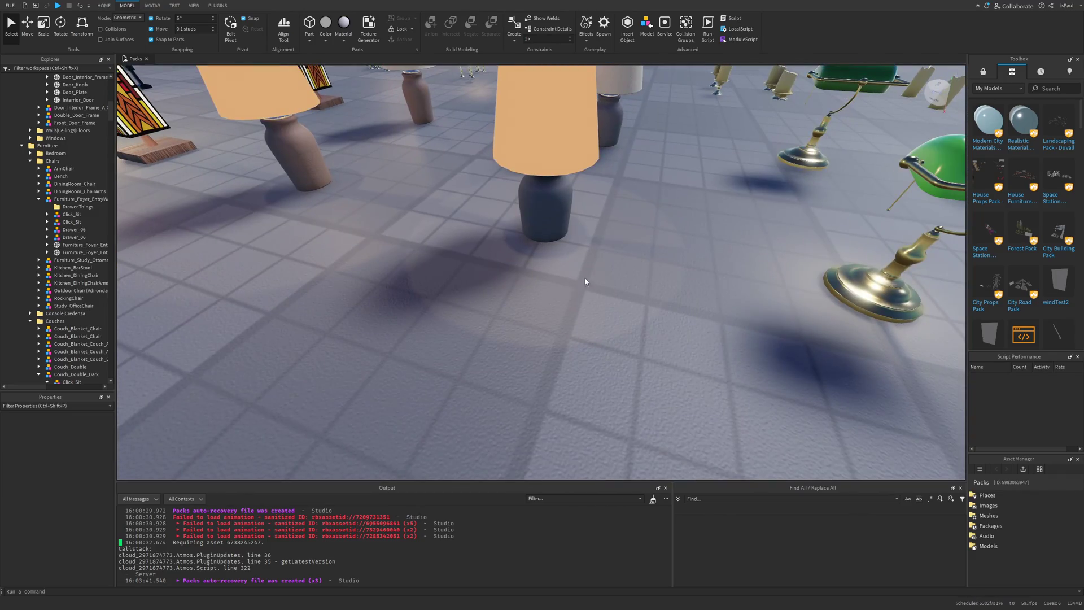
- Look over the table lamps and green banker's lamps up close in the lighting display
{"action": "right_click_drag", "start_coordinate": [595, 343], "coordinate": [736, 342]}
{"action": "left_click", "coordinate": [595, 343]}
{"action": "scroll", "coordinate": [622, 351], "scroll_direction": "up", "scroll_amount": 5}
{"action": "scroll", "coordinate": [754, 347], "scroll_direction": "down", "scroll_amount": 5}
{"action": "scroll", "coordinate": [734, 339], "scroll_direction": "up", "scroll_amount": 5}
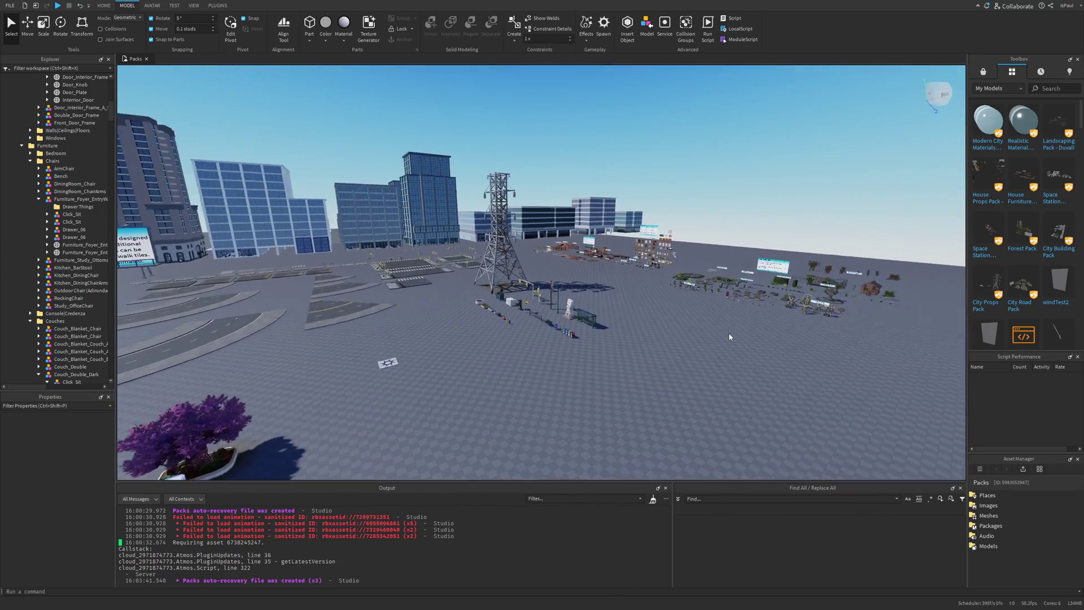
- Survey the city, road, landscaping and house packs from high above the whole place
{"action": "right_click_drag", "start_coordinate": [717, 331], "coordinate": [585, 334]}
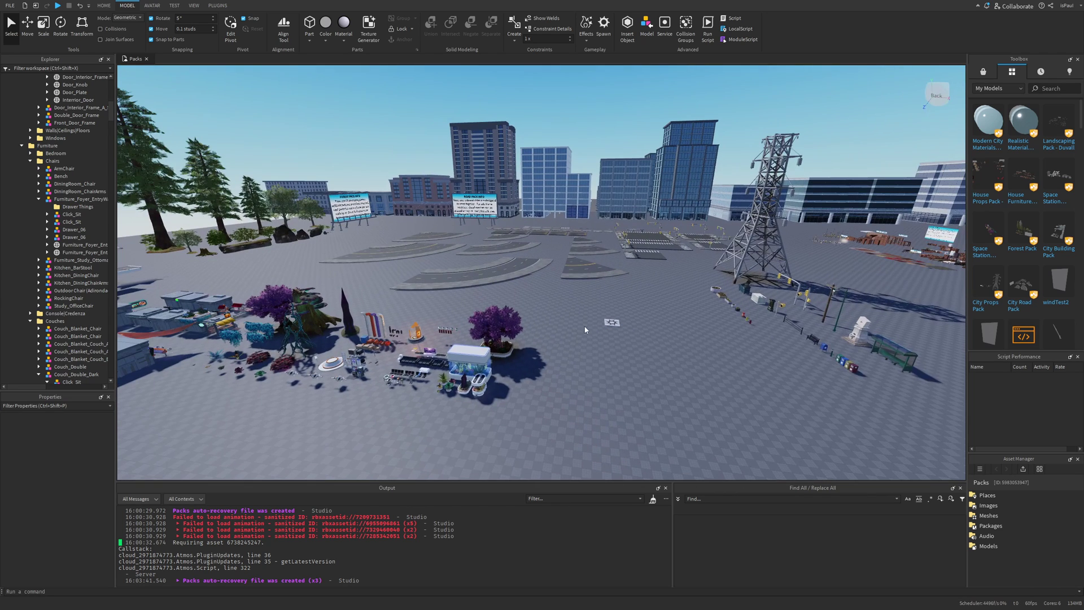
{"action": "right_click_drag", "start_coordinate": [571, 387], "coordinate": [641, 362]}
{"action": "key", "text": "a"}
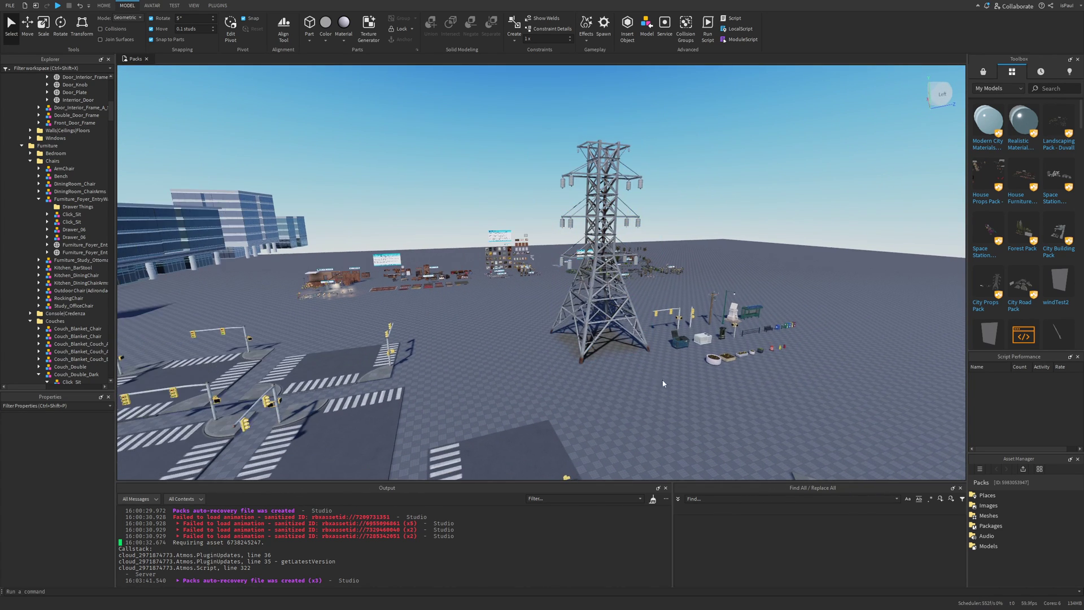
{"action": "right_click_drag", "start_coordinate": [679, 387], "coordinate": [614, 330]}
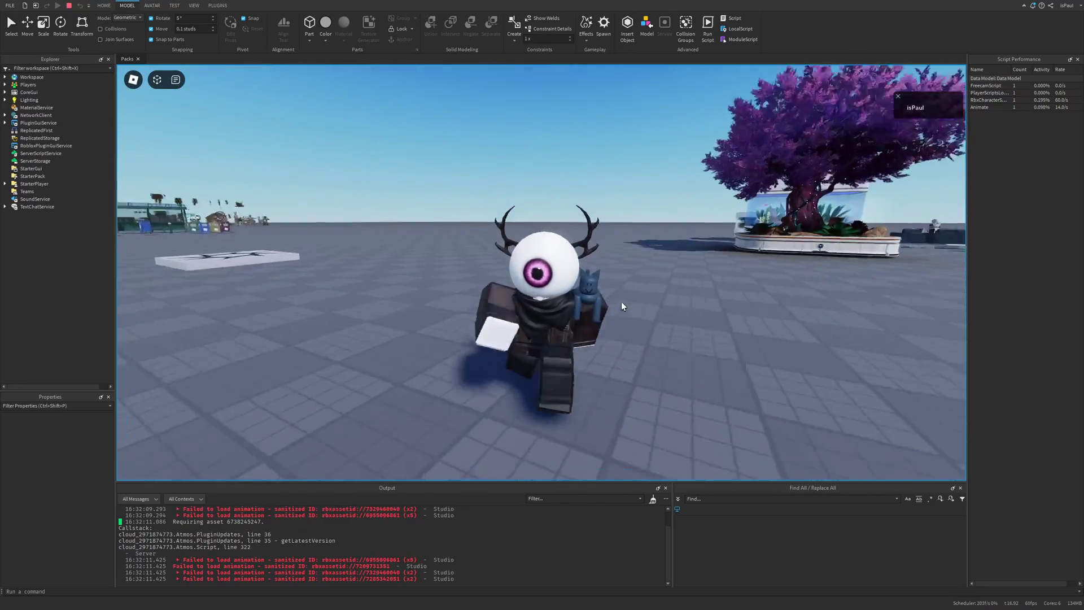
- Run the avatar across the open floor in the playtest and turn the view toward the transmission tower
{"action": "key", "text": "s"}
{"action": "right_click_drag", "start_coordinate": [621, 306], "coordinate": [621, 306]}
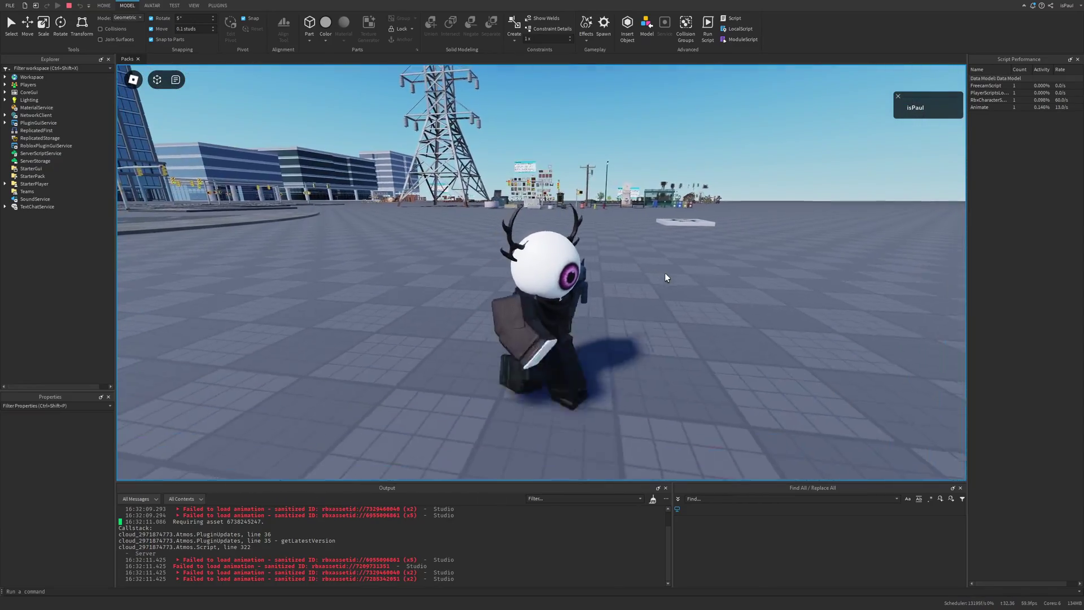